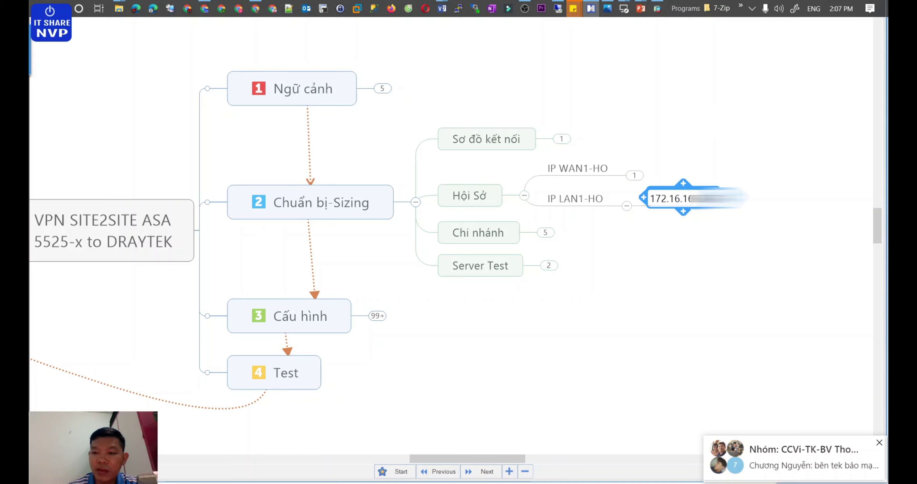
Step: Change the IP LAN1-HO subnet topic to 172.16.17.0/24
key(BackSpace)
text(7.0/24)
click(678, 258)
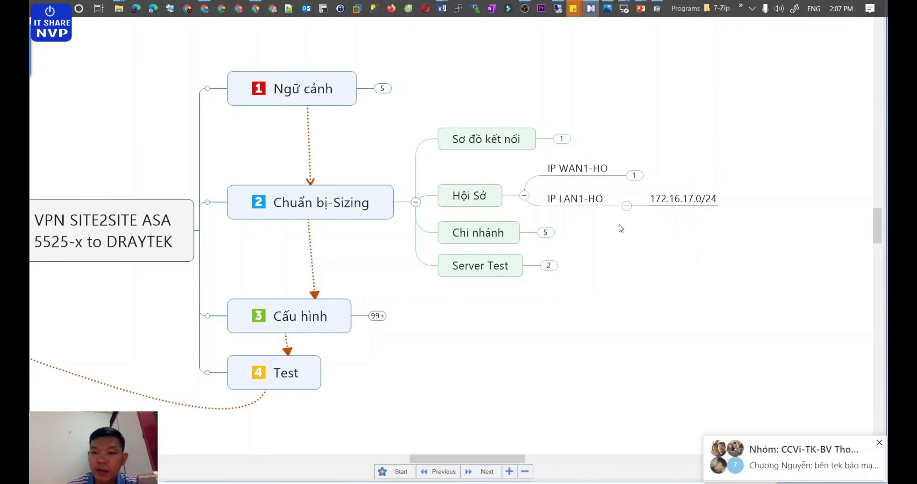
Step: Under Chi nhánh > Server Test, change 172.16.16.11 to 172.16.17.17
click(545, 233)
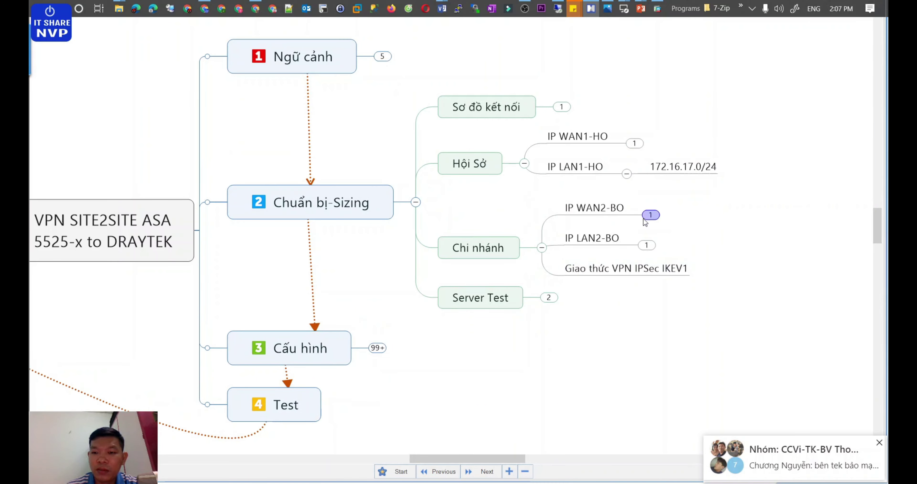
click(549, 296)
click(606, 297)
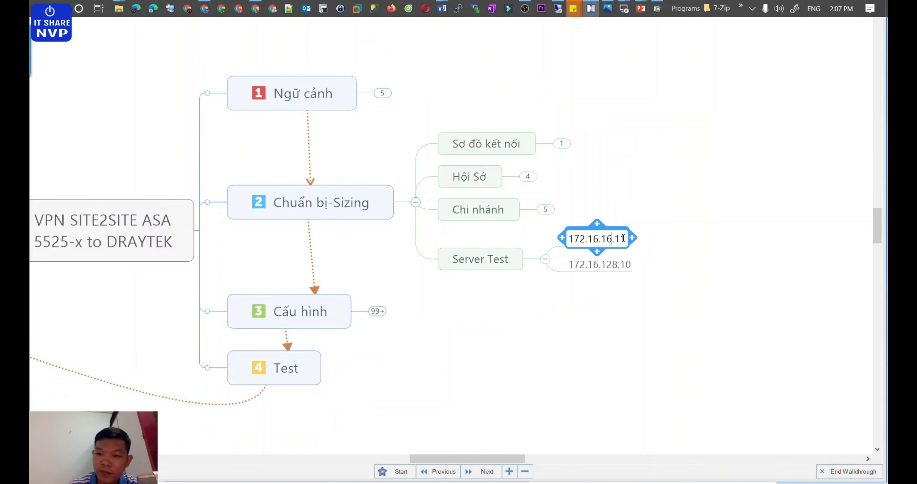
key(Delete)
text(7)
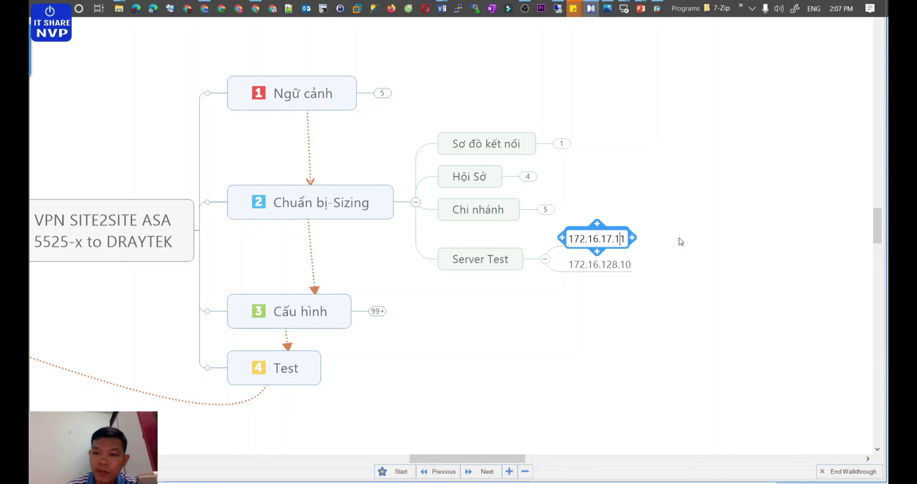
key(BackSpace)
text(7)
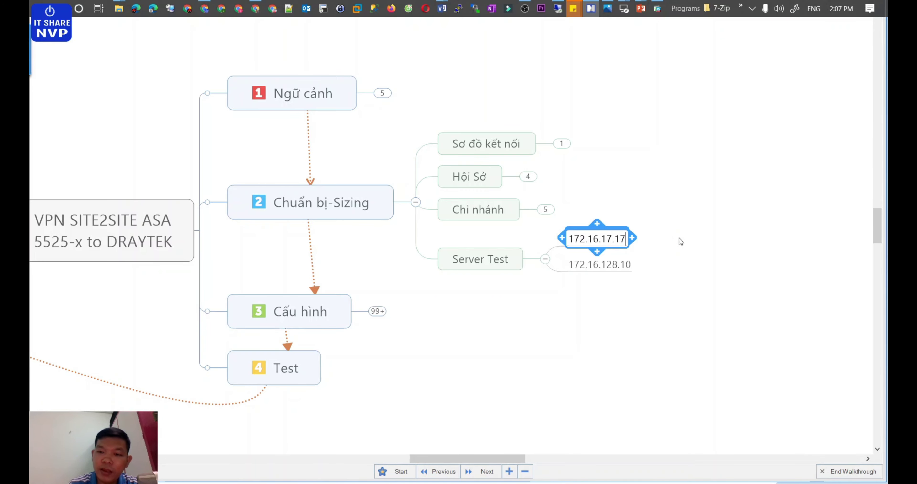
click(653, 287)
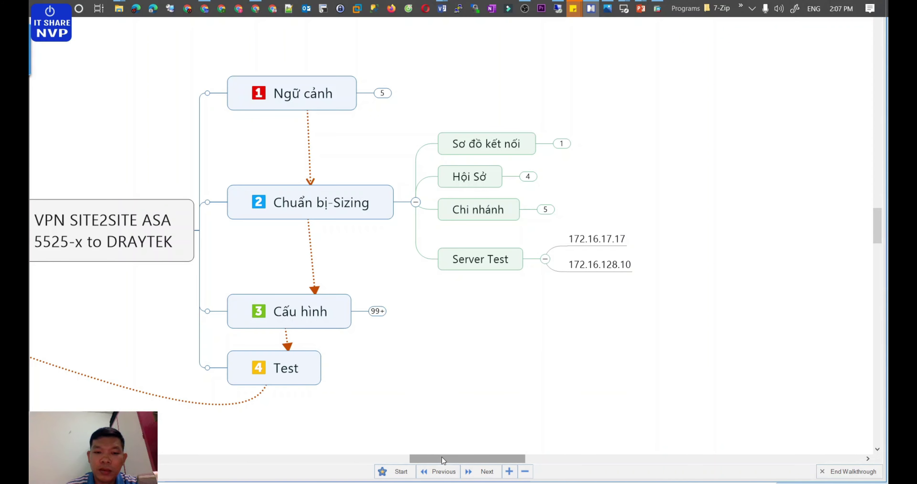
Step: Bring up the VPN-ASA-TO-Draytek.pptx topology slide in PowerPoint
mouse_move(449, 459)
mouse_down()
mouse_move(432, 457)
mouse_move(439, 456)
mouse_up()
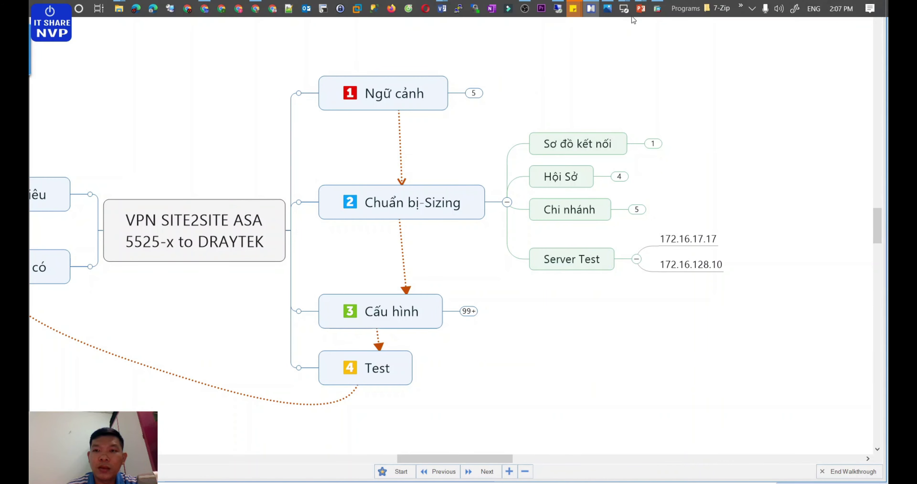
mouse_move(640, 8)
click(574, 70)
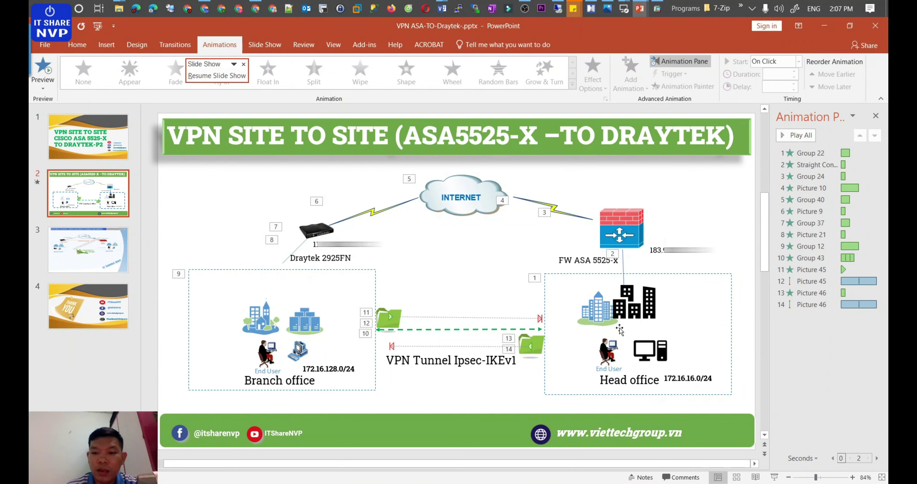
Step: Relabel the slide 2 Head office subnet from 172.16.16.0/24 to 172.16.17.0/24, then return to XMind
click(698, 380)
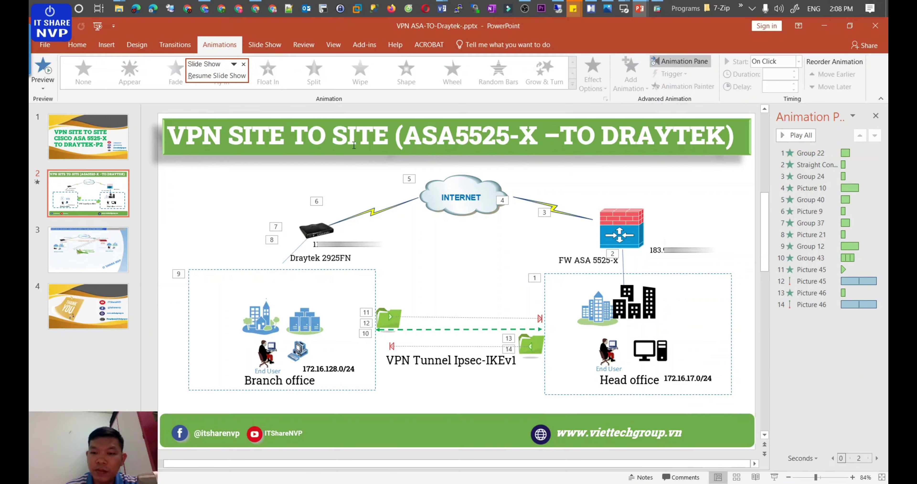
key(Escape)
key(Escape)
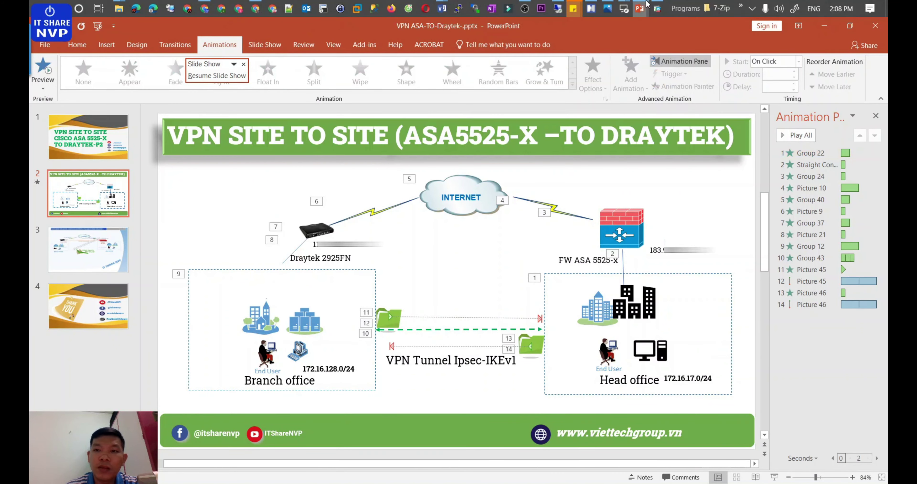
click(608, 8)
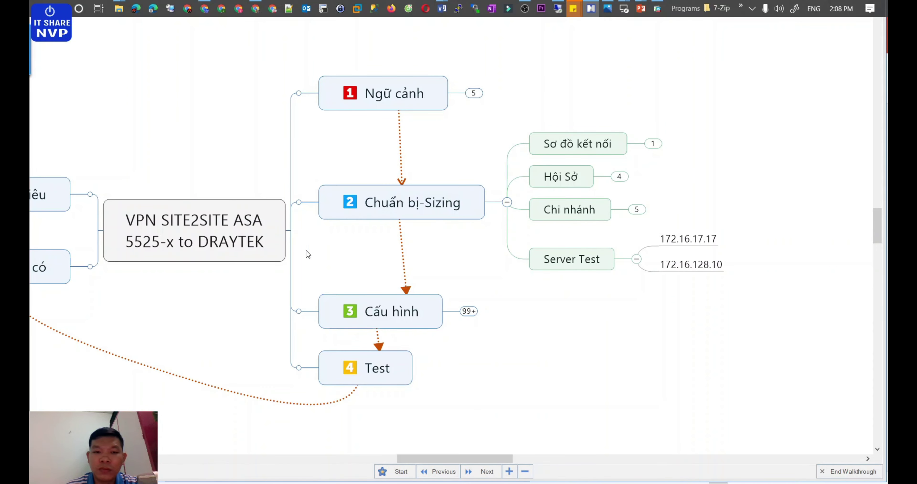
Step: Collapse Chuẩn bị-Sizing and expand Cấu hình > BO-DRAYTEK Vigor2925FN > VPN and Remote Access
click(507, 202)
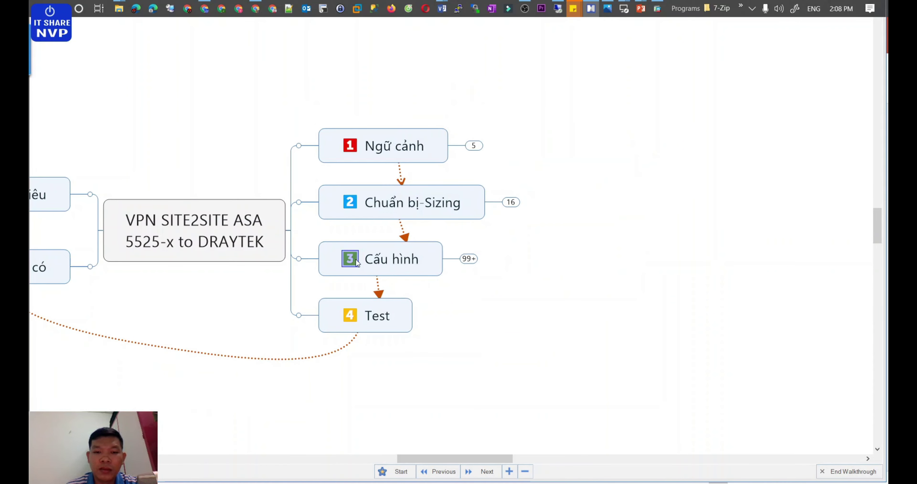
click(465, 259)
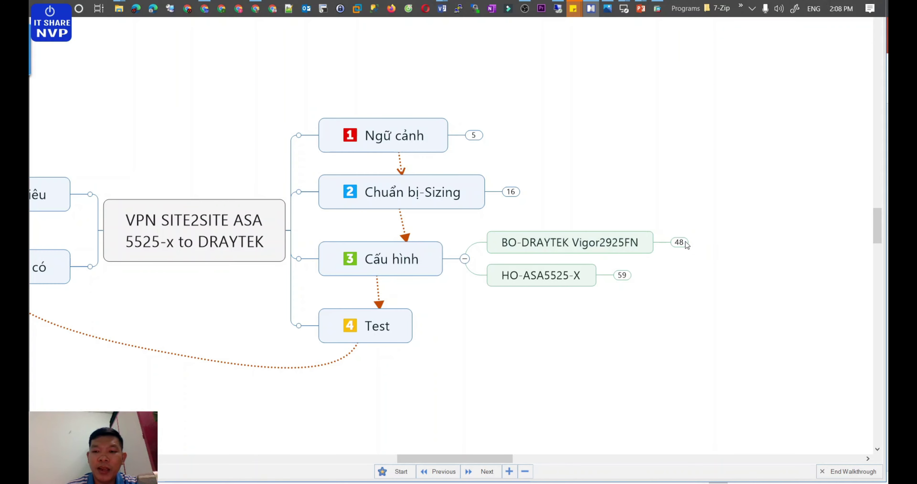
click(676, 242)
drag(469, 460, 528, 459)
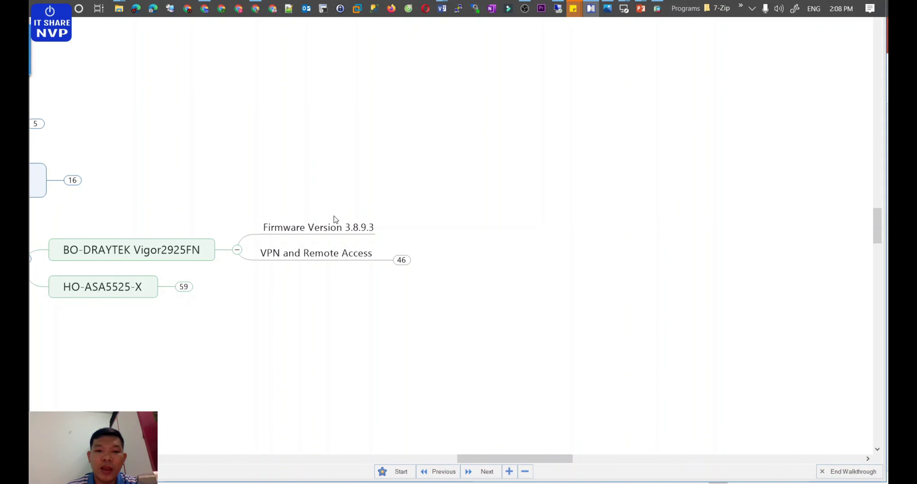
click(401, 260)
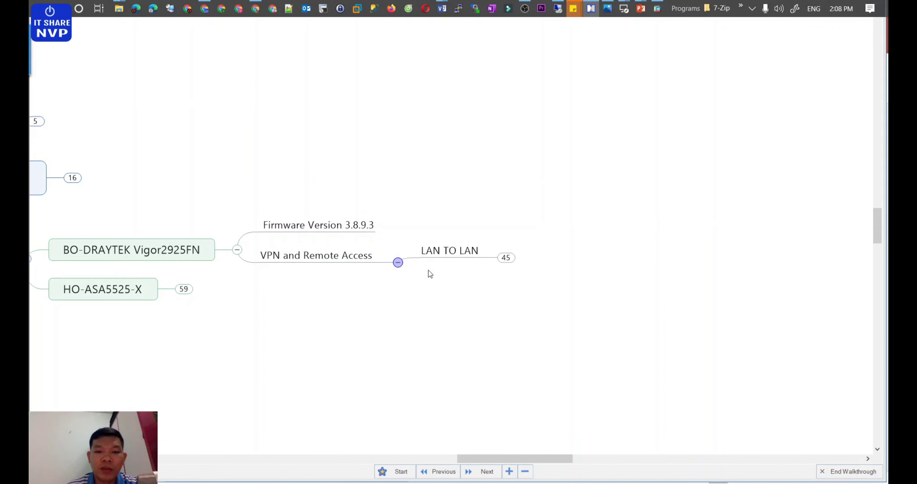
drag(472, 458, 489, 459)
Step: Expand LAN TO LAN > Profile index and its 1. Commen Settings topic
click(390, 257)
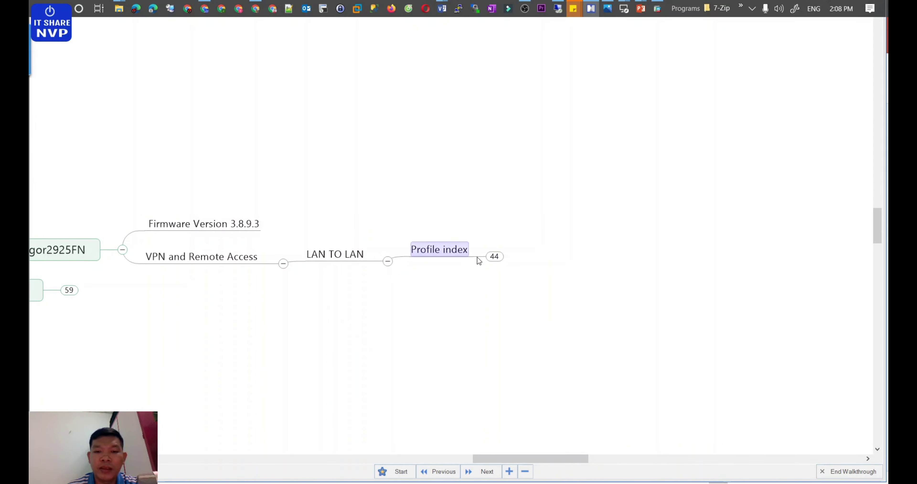
click(490, 256)
drag(506, 457, 532, 458)
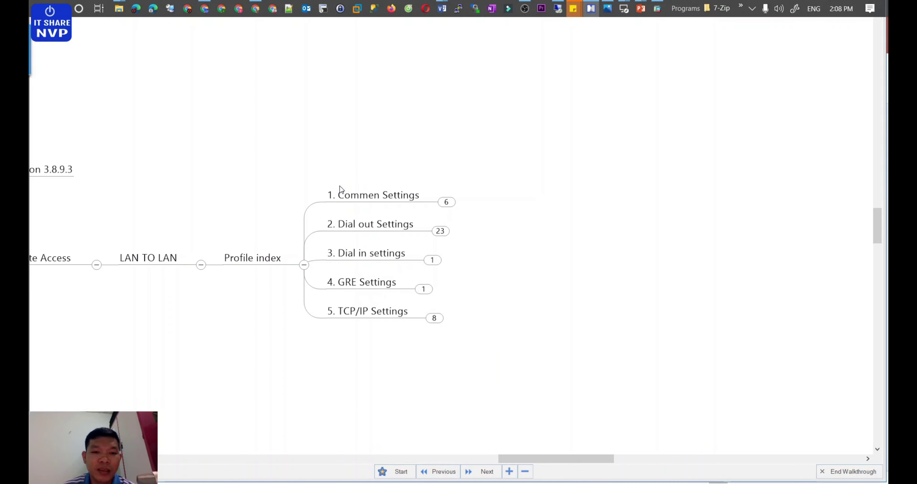
click(341, 309)
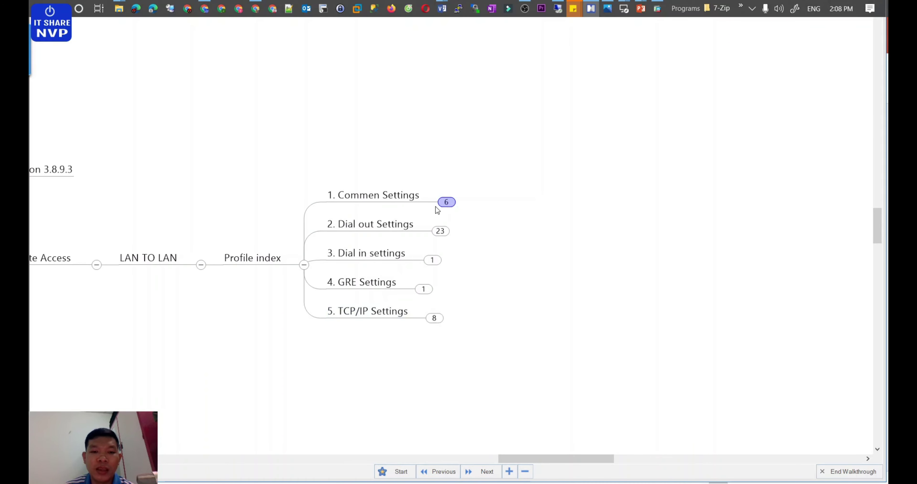
click(446, 202)
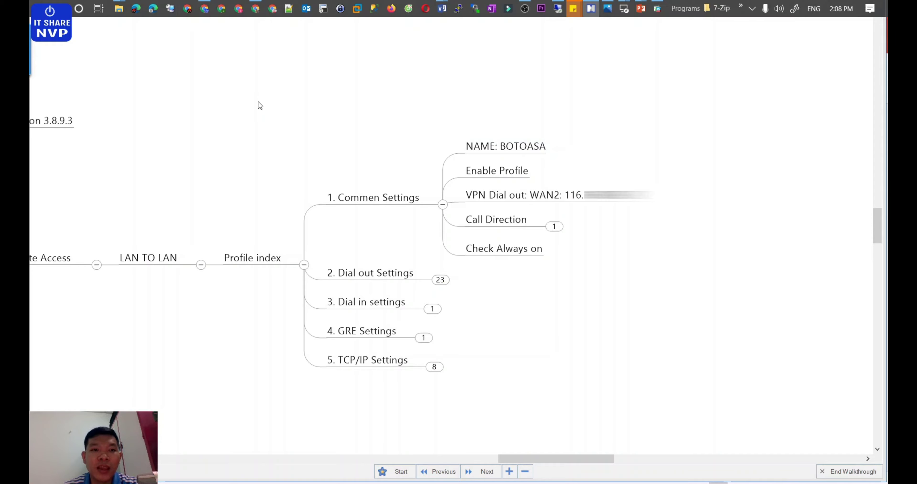
Step: Log in to the DrayTek router page in Chrome with the admin account and its password
click(207, 11)
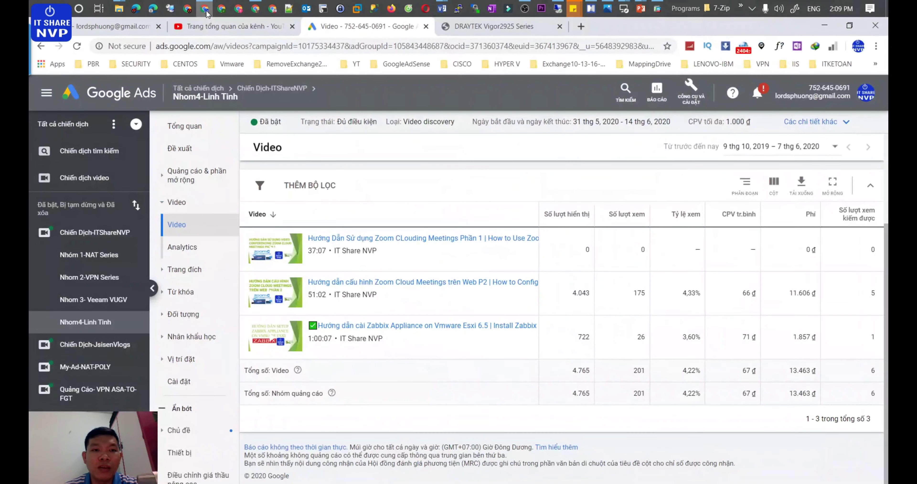
click(488, 24)
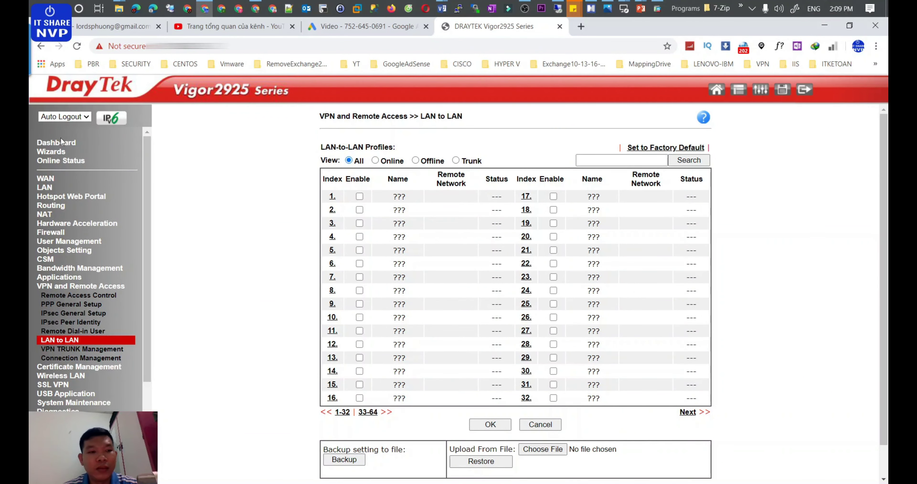
click(76, 46)
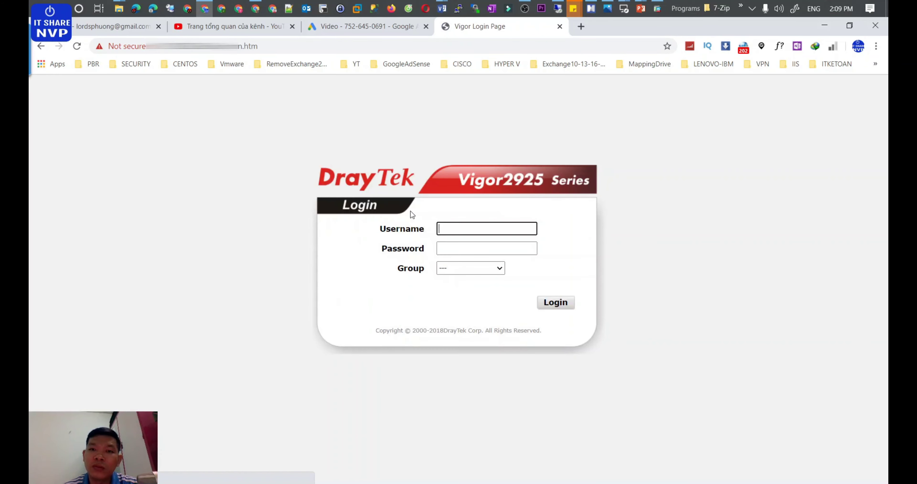
text(admin)
key(Tab)
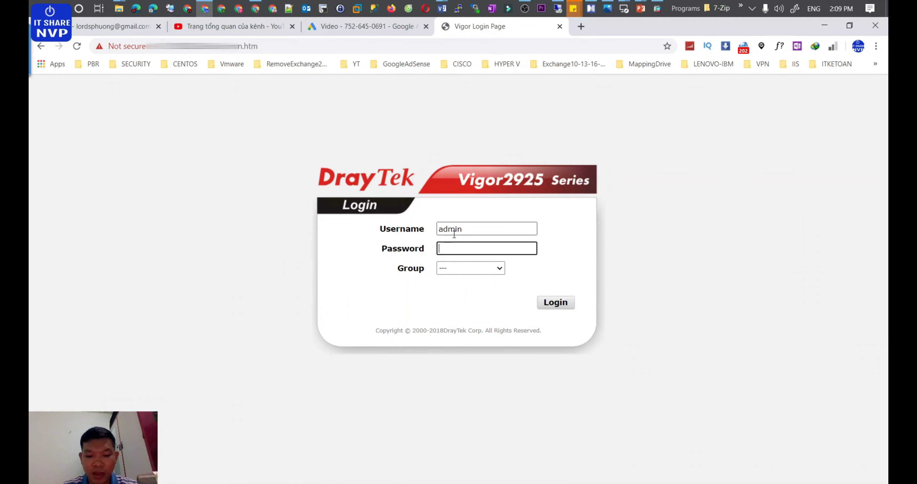
text(•••••••••••)
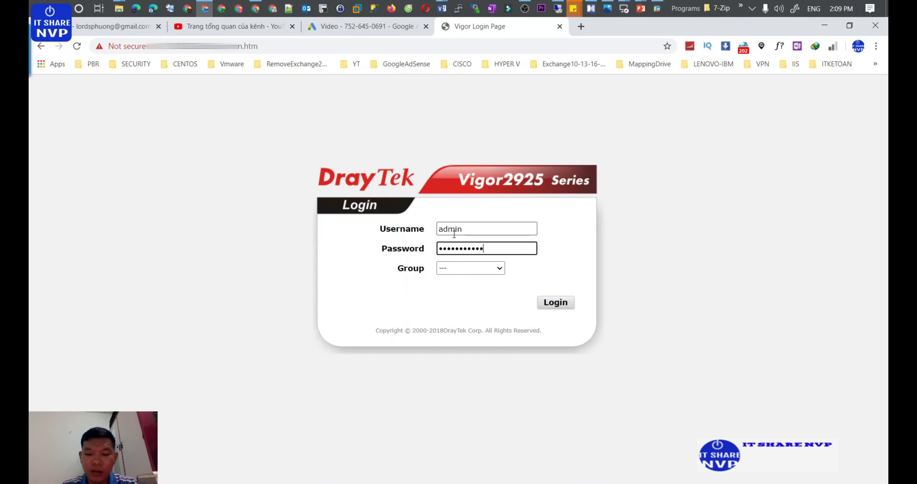
key(Return)
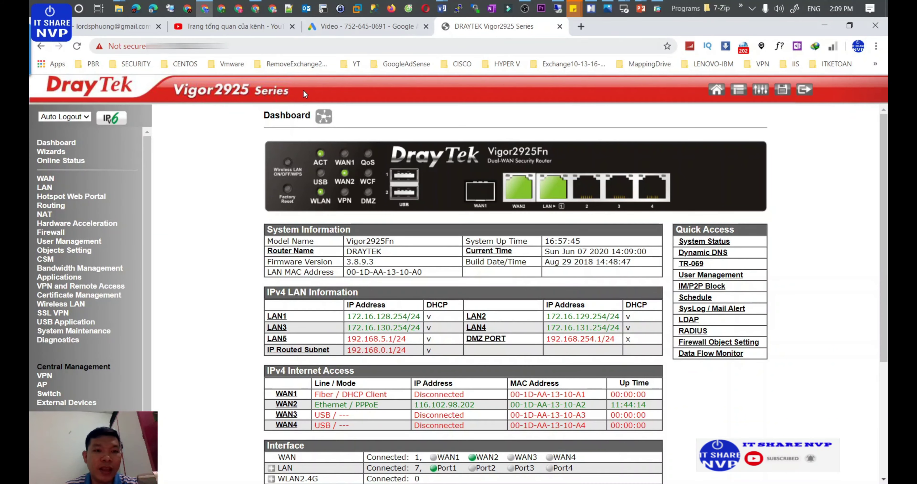
Step: Highlight firmware 3.8.9.3 and LAN1 address 172.16.128.254/24 on the dashboard, then return to XMind
drag(348, 261, 384, 263)
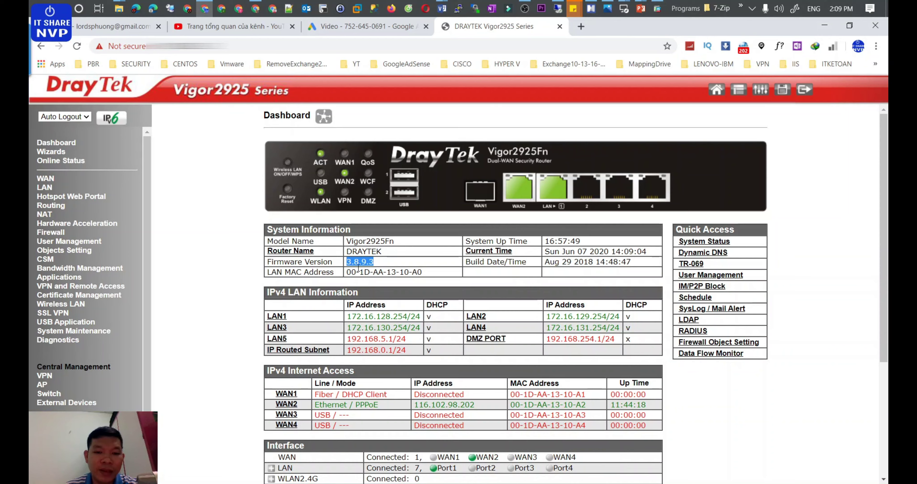
drag(369, 316, 605, 337)
click(355, 317)
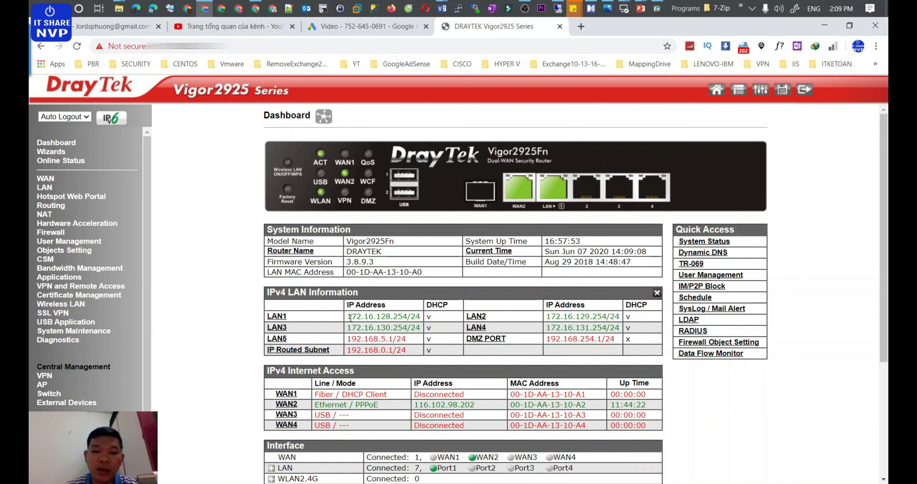
drag(351, 316, 389, 324)
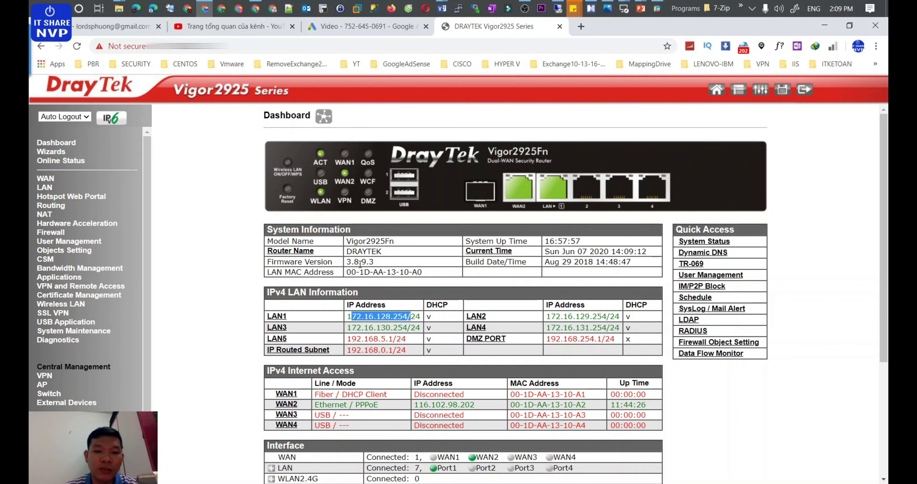
click(364, 317)
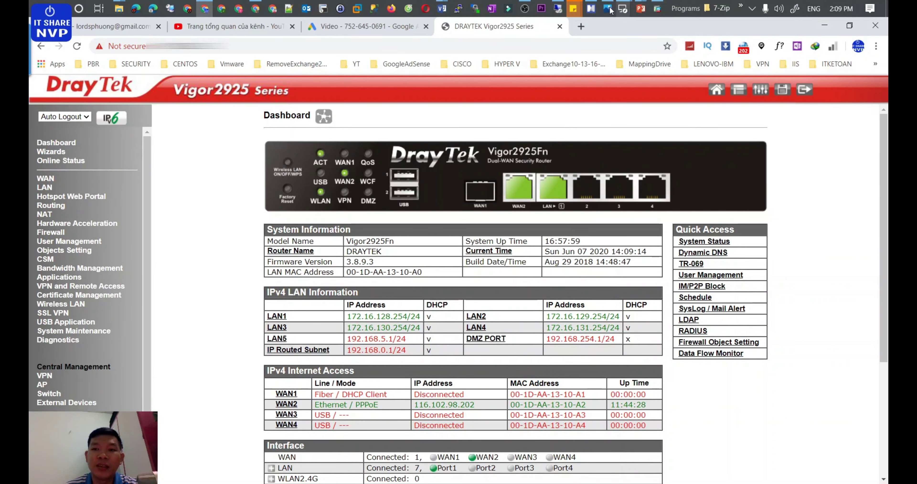
click(591, 9)
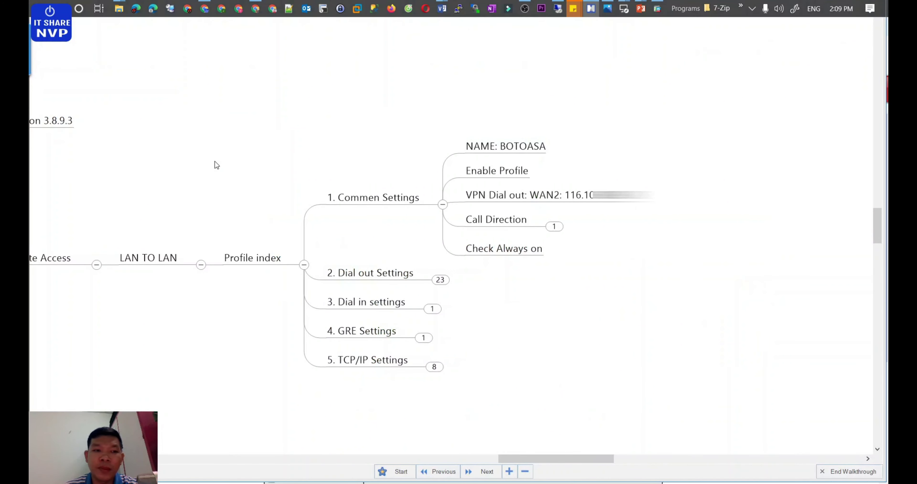
Step: Scroll the map to the LAN TO LAN branch, then go back to the router dashboard
drag(562, 458, 538, 460)
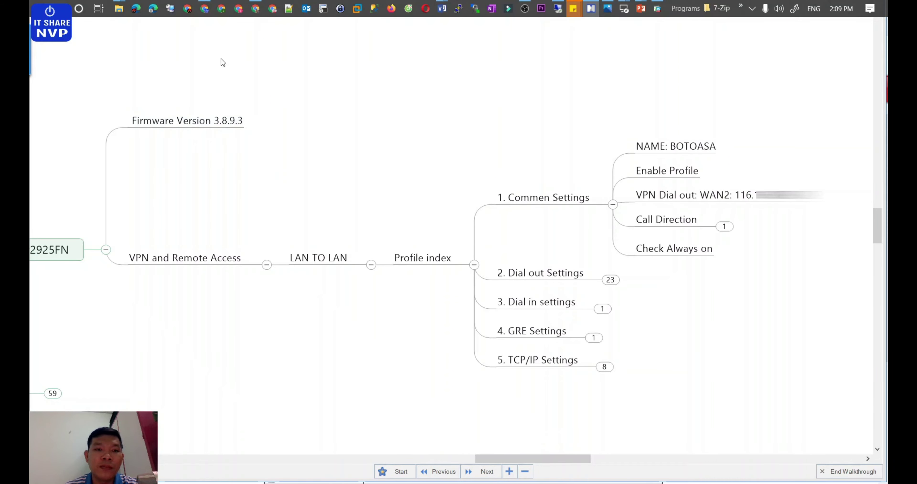
click(203, 12)
Step: Point out the firmware and LAN1–LAN3 addresses, then open LAN to LAN profile index 1
double_click(359, 262)
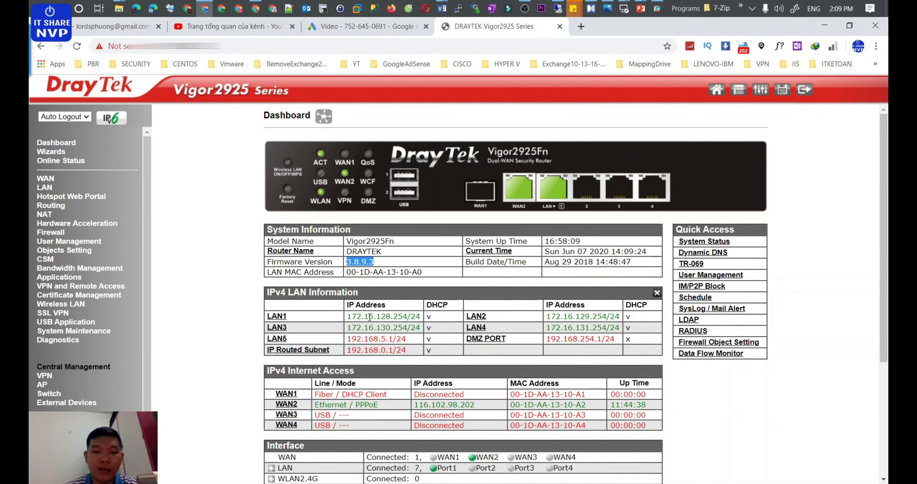
drag(351, 316, 421, 327)
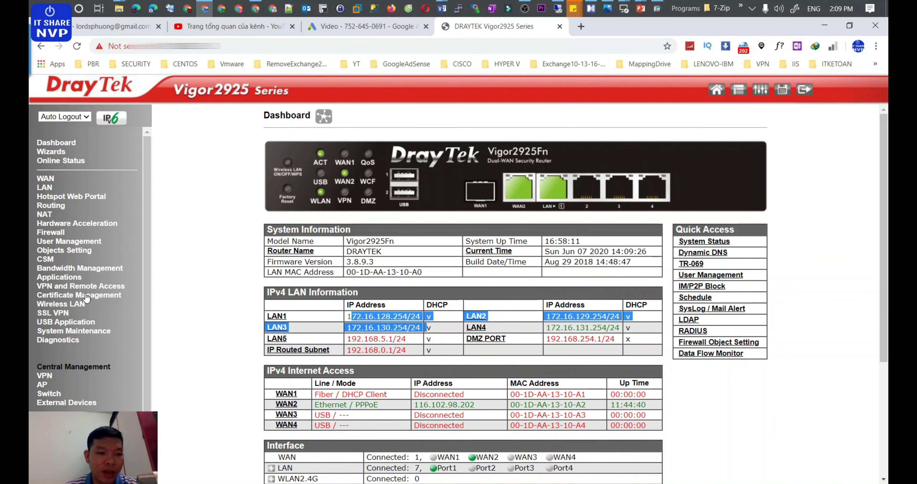
click(81, 286)
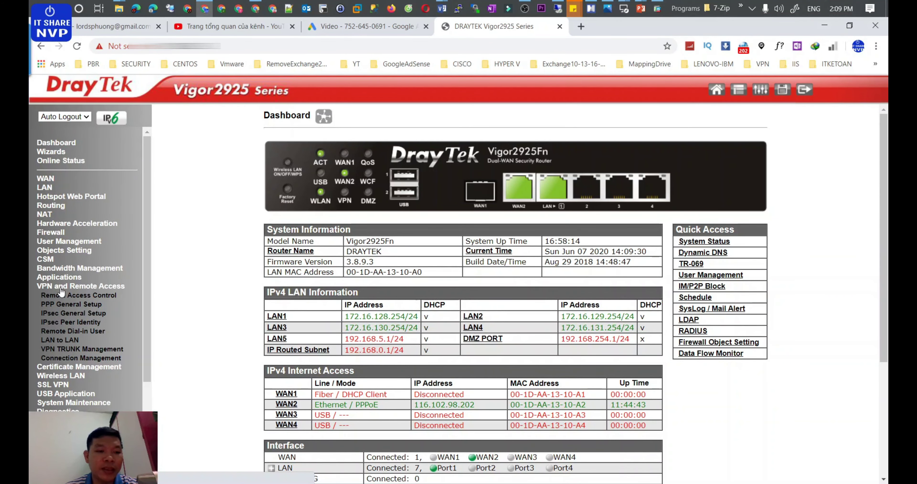
click(59, 340)
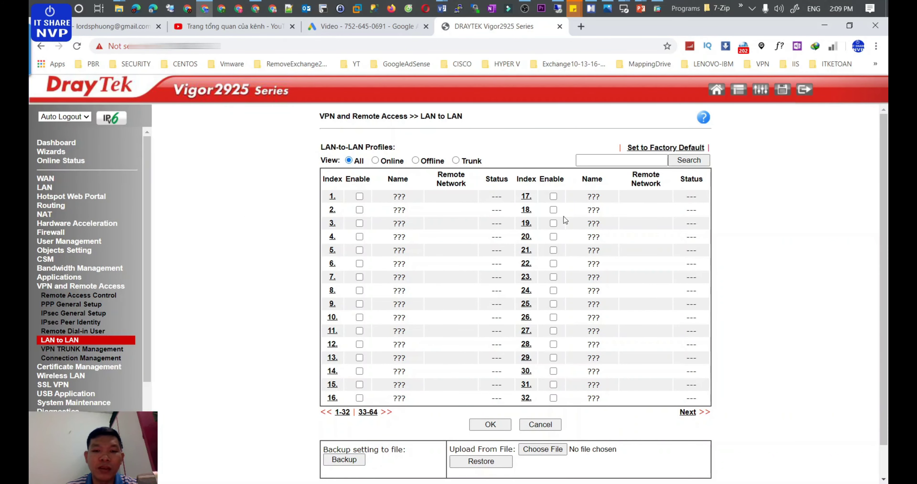
click(332, 197)
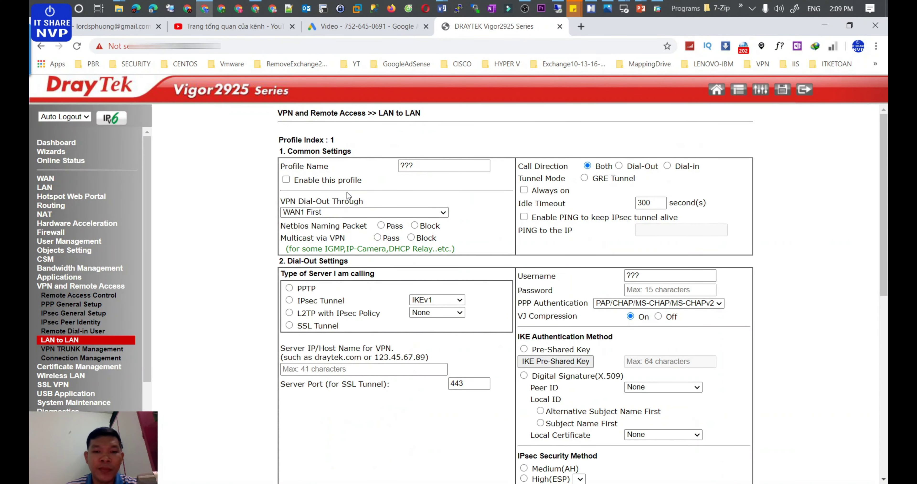
Step: Scroll through profile 1's Common Settings form and compare it with XMind's Commen Settings branch
scroll(332, 178, down, 2)
scroll(332, 178, up, 2)
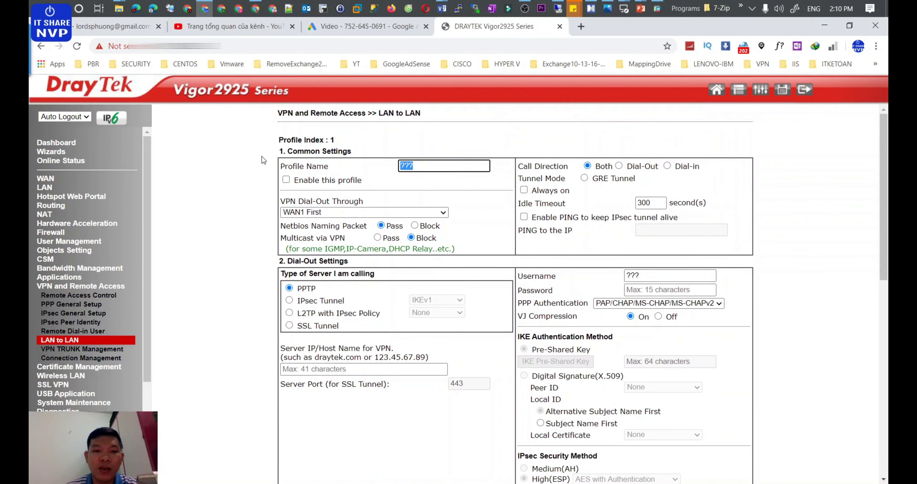
drag(277, 113, 353, 169)
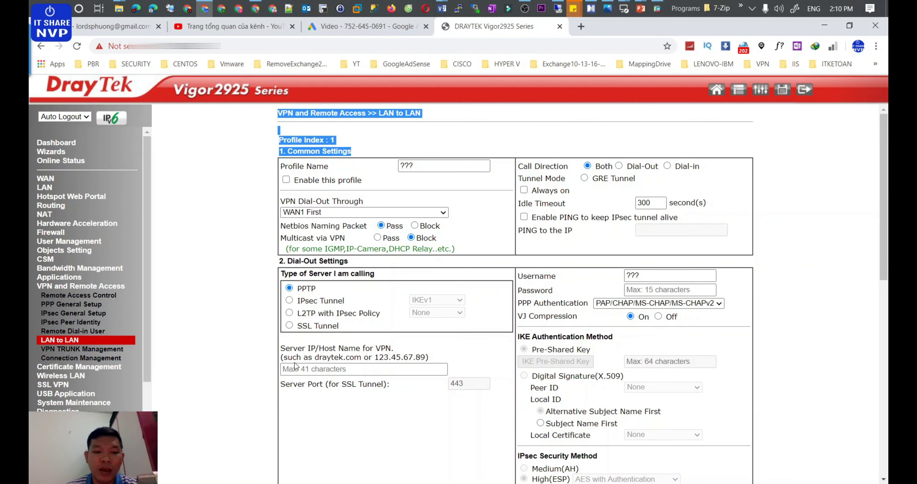
scroll(294, 366, down, 7)
scroll(301, 282, down, 4)
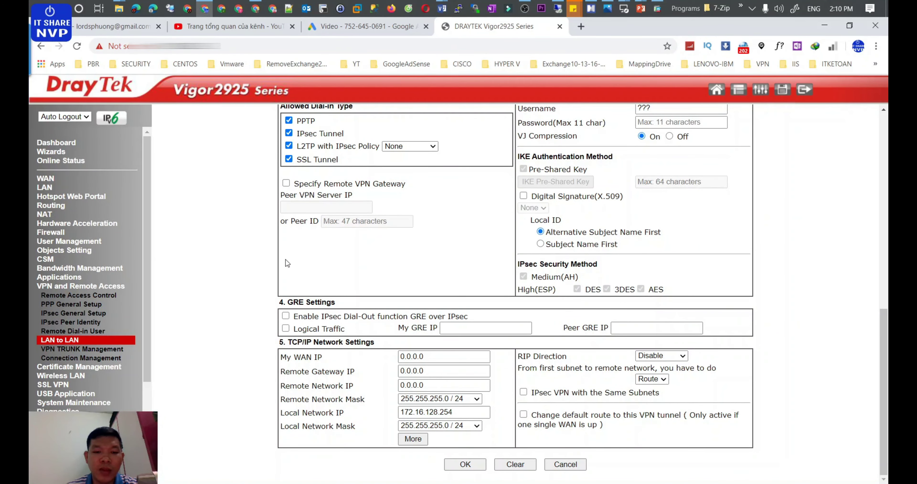
scroll(287, 263, up, 11)
click(502, 136)
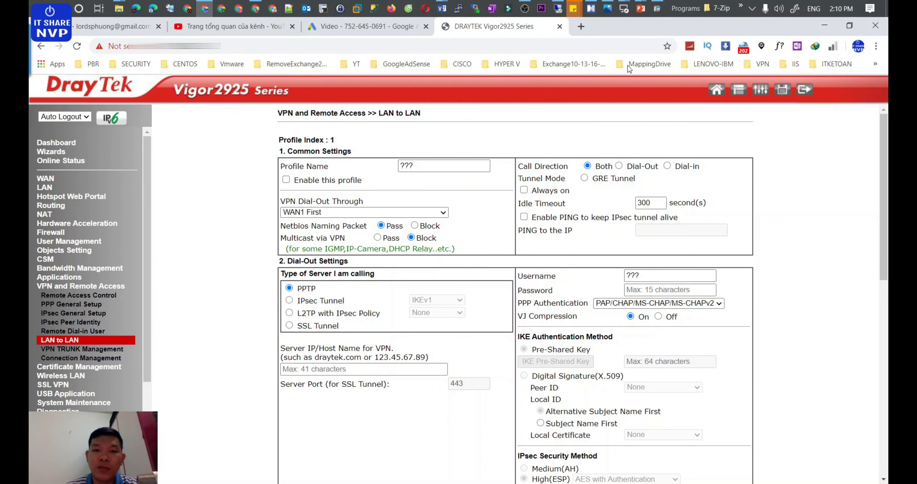
click(590, 9)
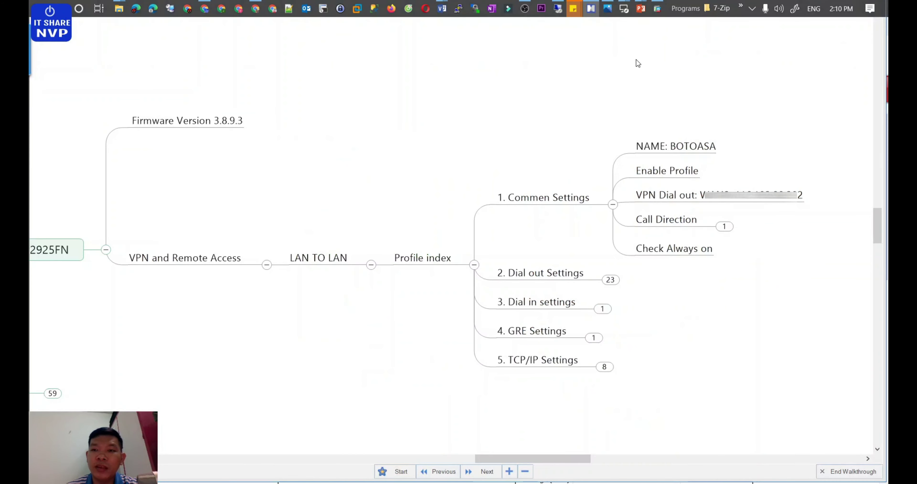
drag(499, 458, 543, 457)
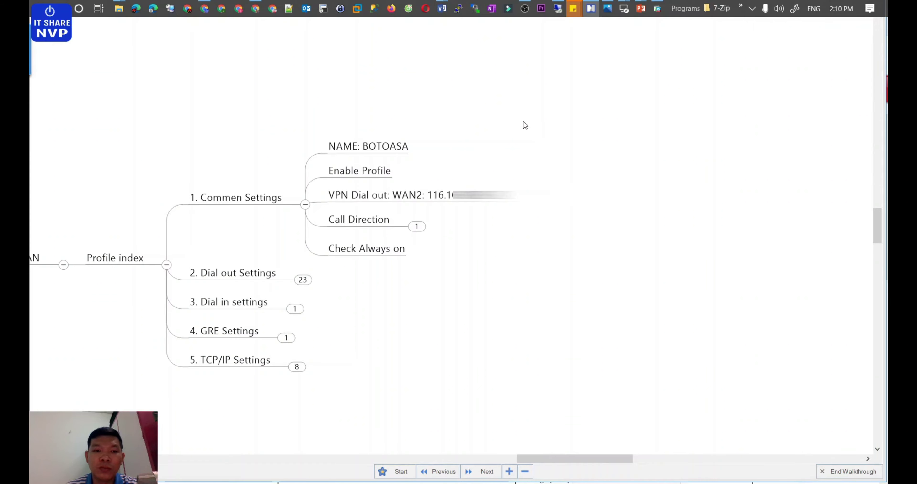
Step: Name profile 1 BOTOASA and enable it
click(204, 8)
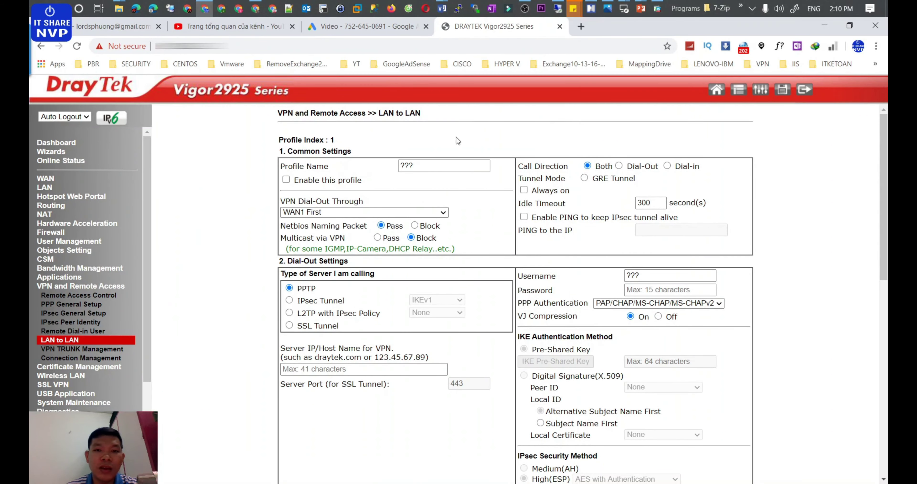
double_click(427, 169)
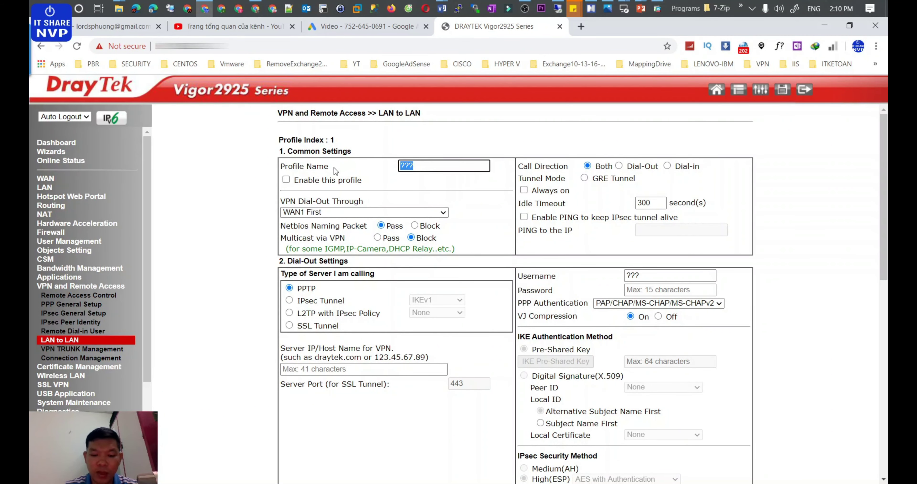
text(BOTO)
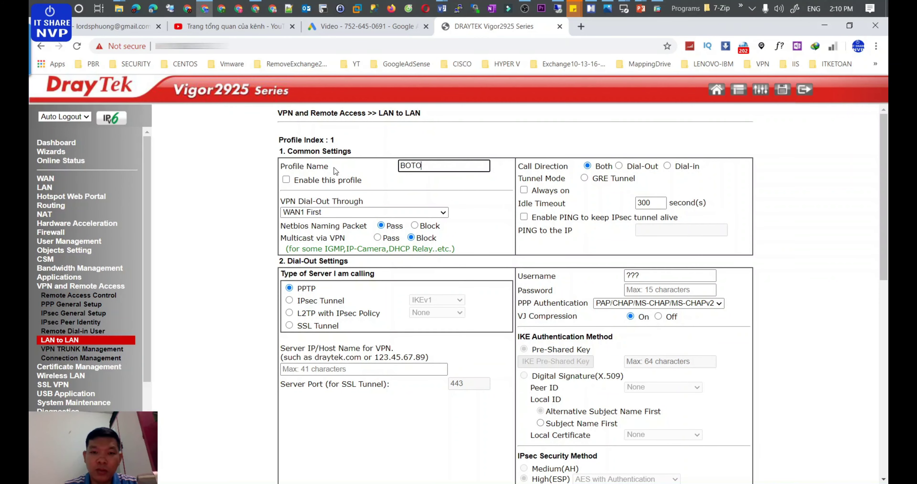
text(ASA)
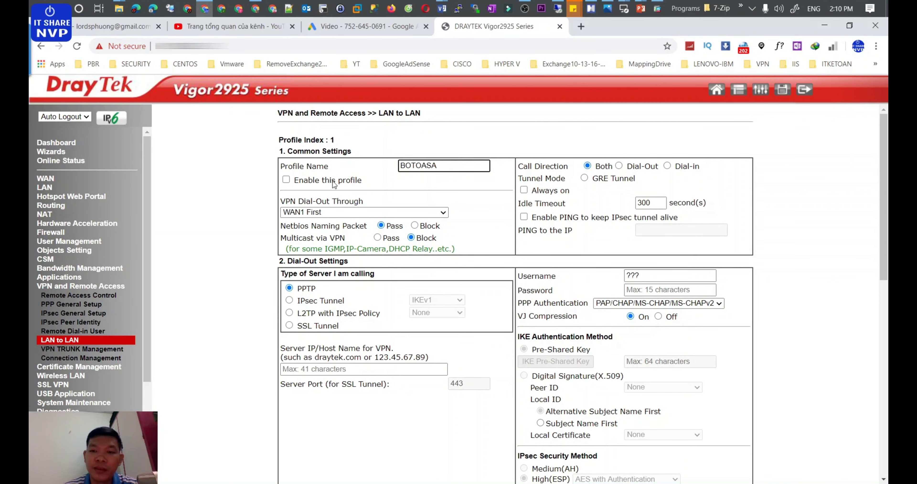
click(301, 183)
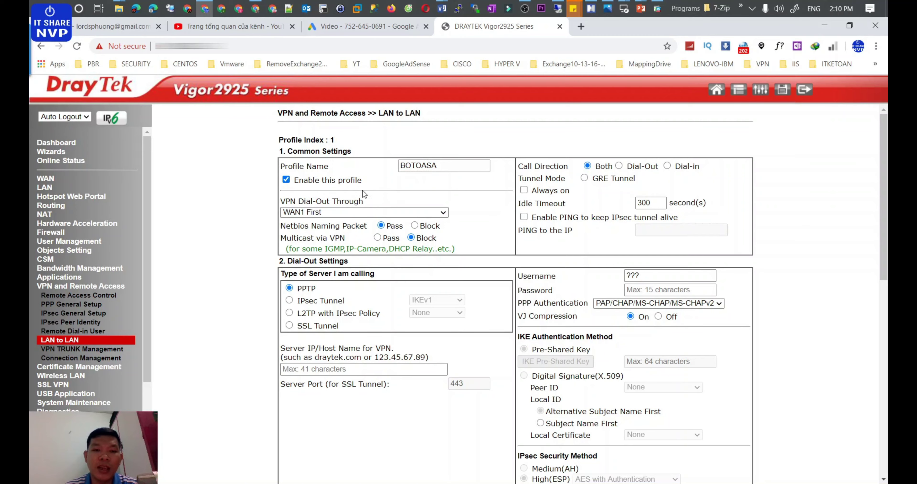
Step: Set the profile to dial out through WAN2 first
key(alt+Tab)
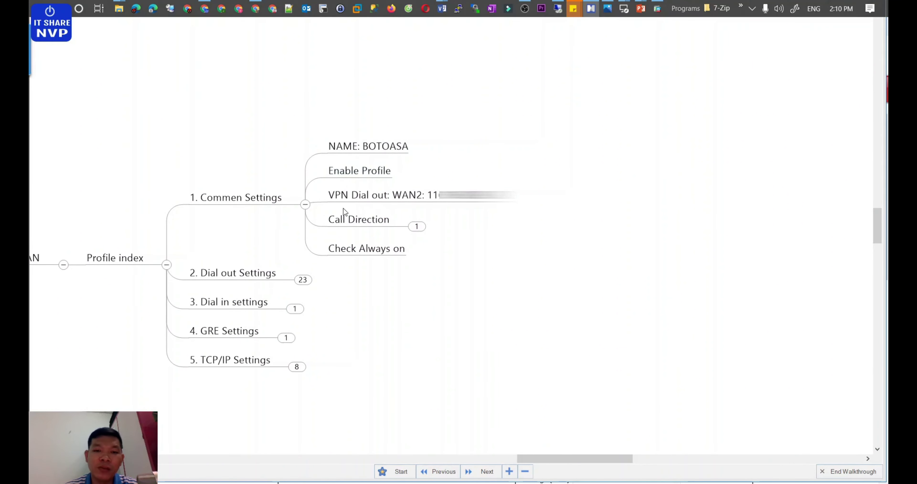
key(alt+Tab)
click(335, 212)
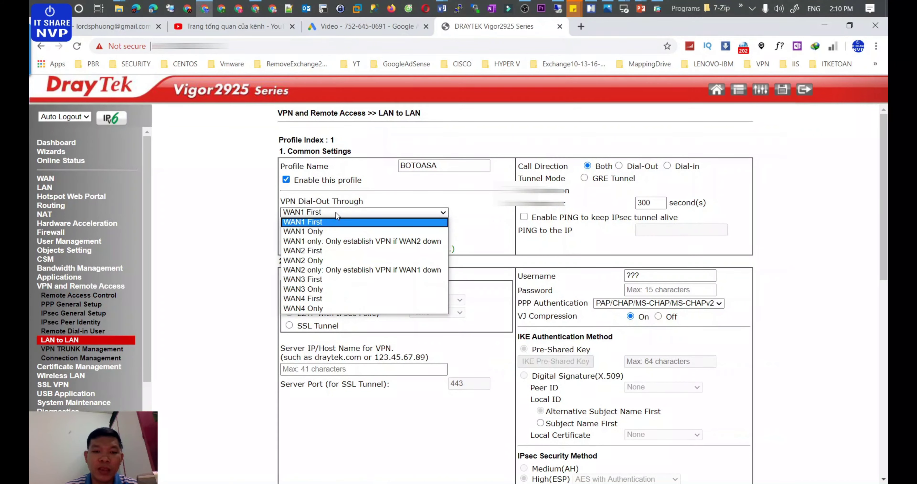
click(321, 252)
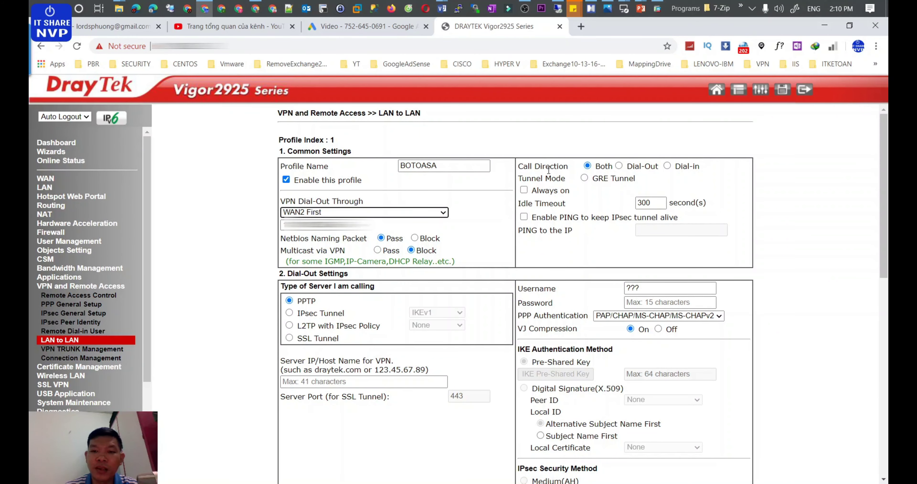
Step: Check Call Direction in XMind, then set the tunnel to Always on and scroll to Dial-Out Settings
key(alt+Tab)
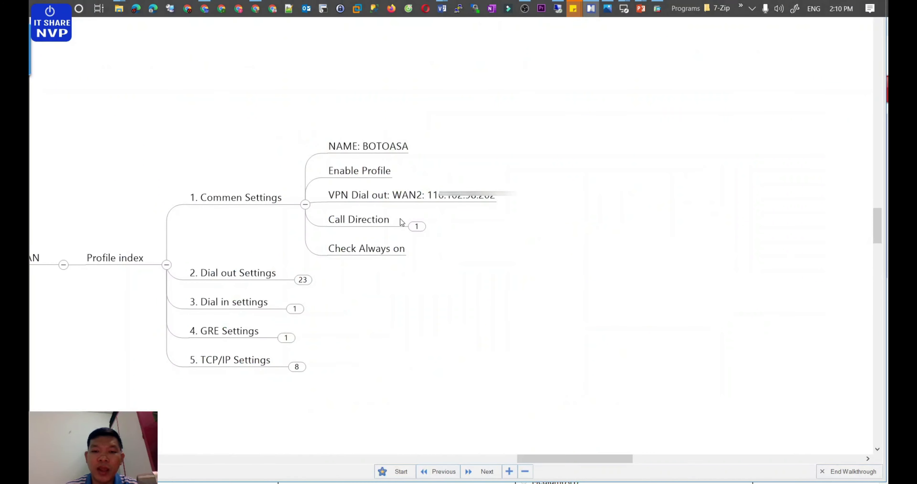
click(416, 226)
key(alt+Tab)
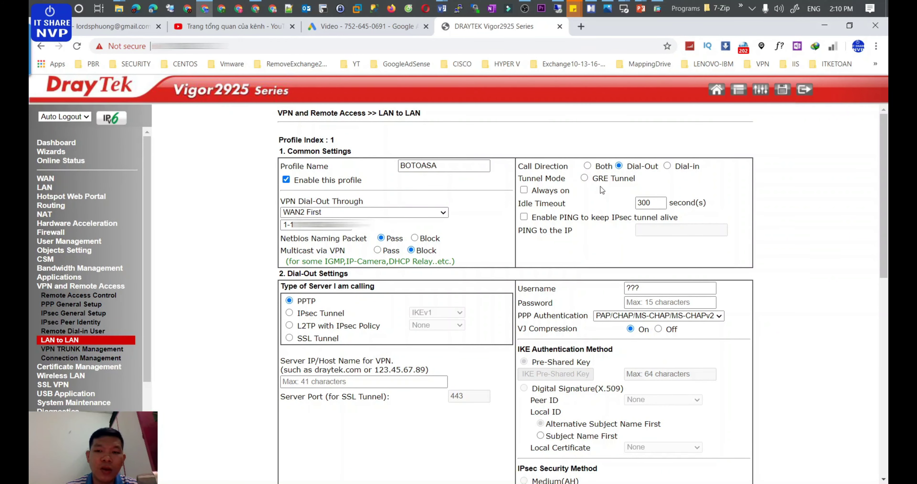
click(524, 190)
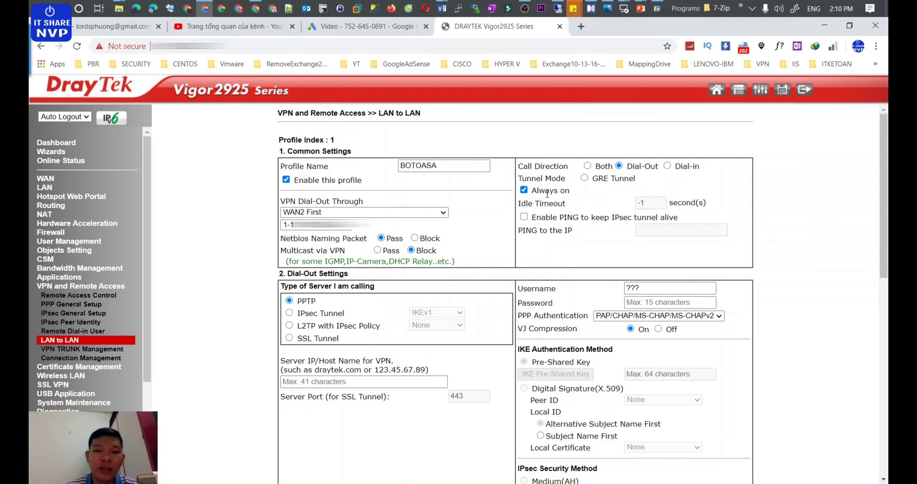
scroll(548, 198, down, 4)
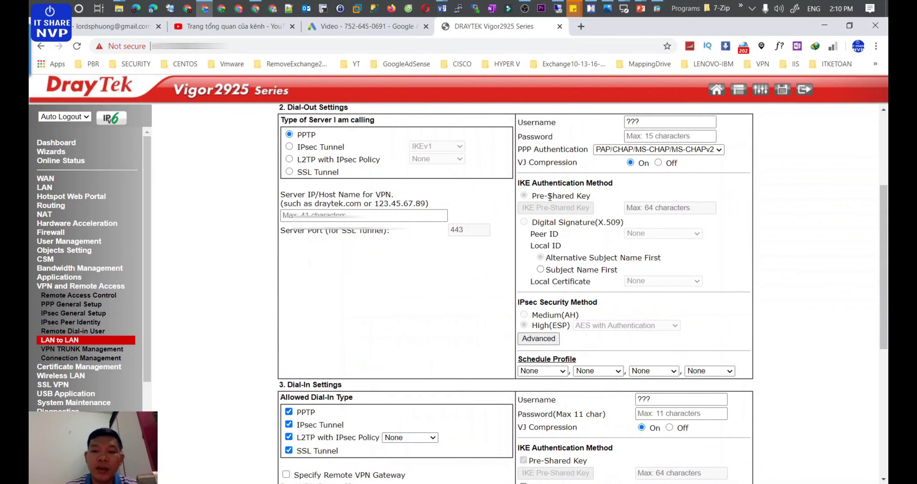
scroll(482, 185, up, 5)
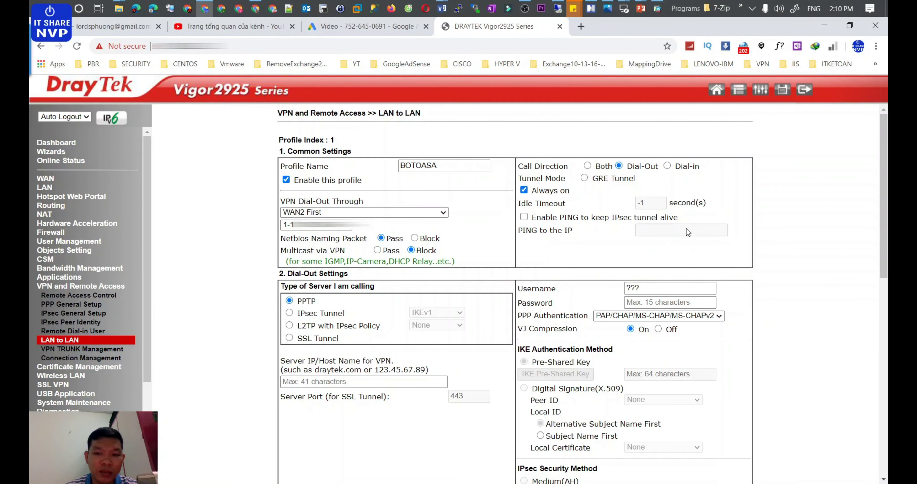
scroll(459, 194, down, 5)
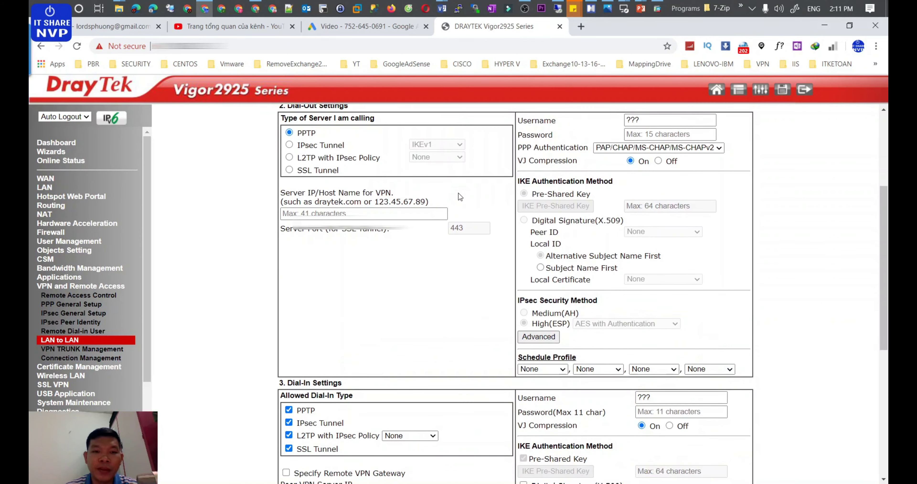
key(alt+Tab)
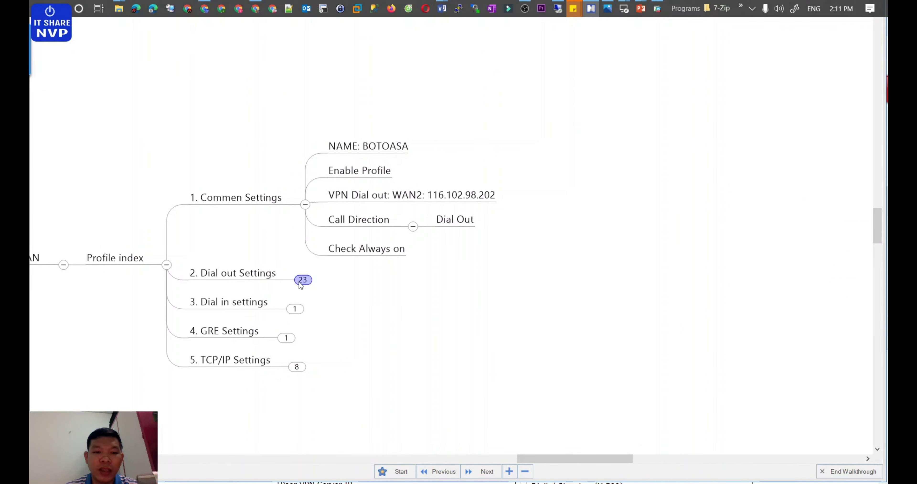
Step: Check the planned IKEv1 value in XMind and select IPsec Tunnel as the dial-out type
click(301, 280)
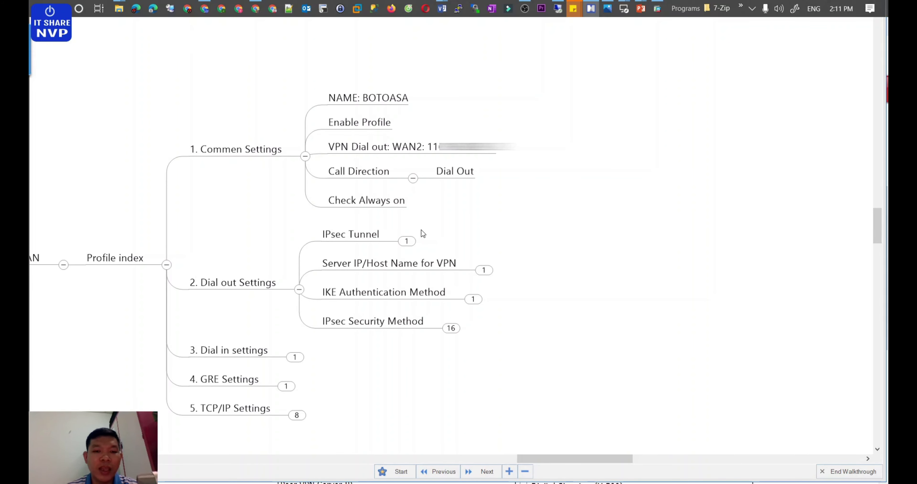
click(406, 242)
key(alt+Tab)
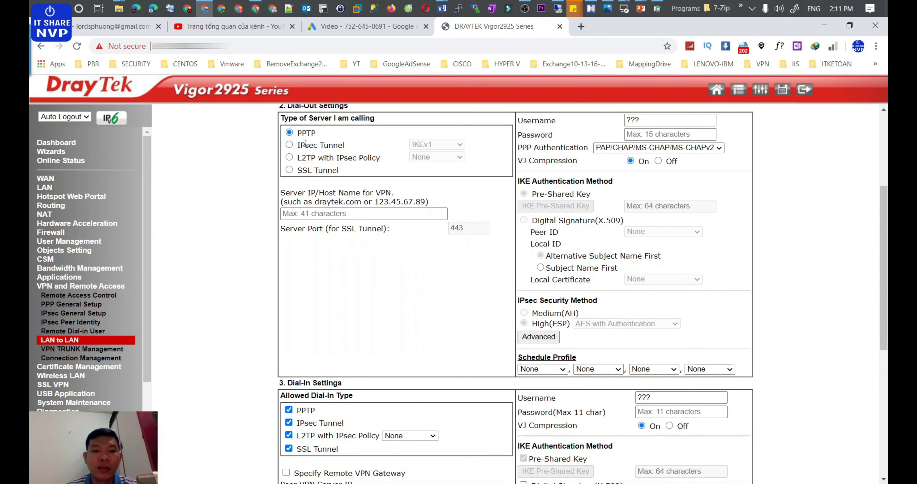
click(289, 145)
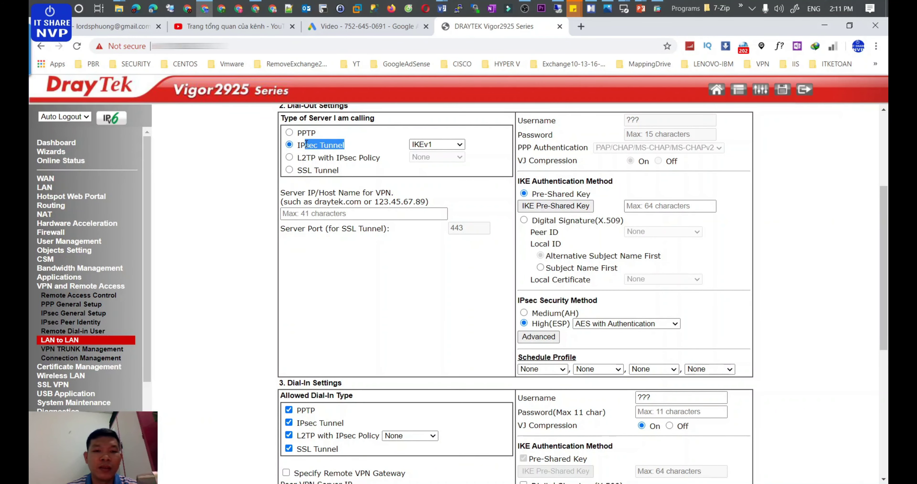
Step: Fill the VPN server field with the suggested head-office IP and verify it against the map
click(320, 214)
click(336, 234)
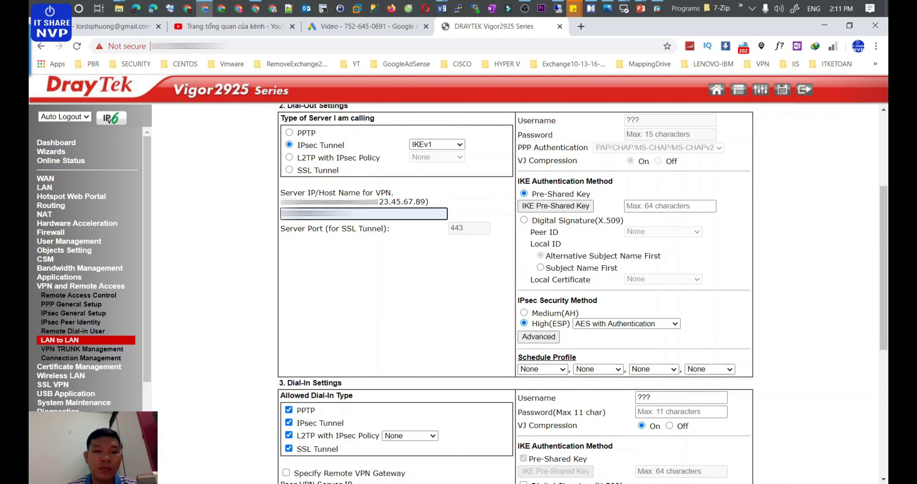
scroll(478, 240, up, 5)
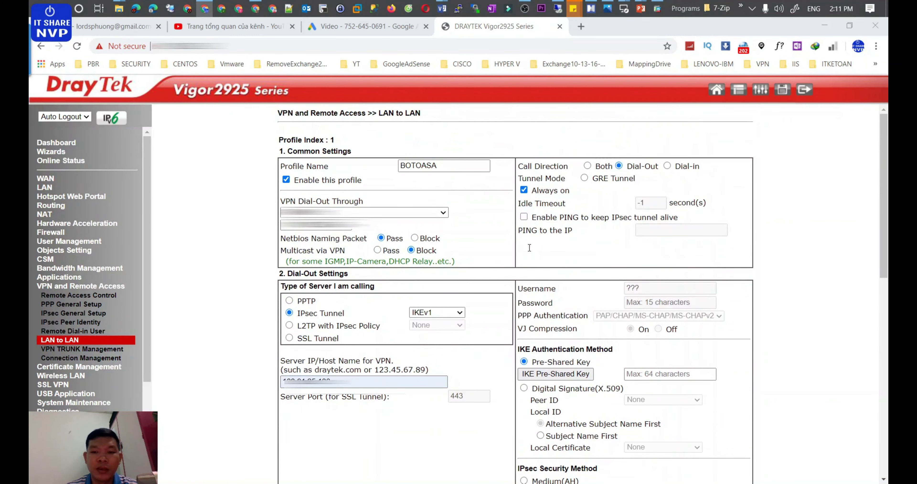
key(alt+Tab)
click(483, 270)
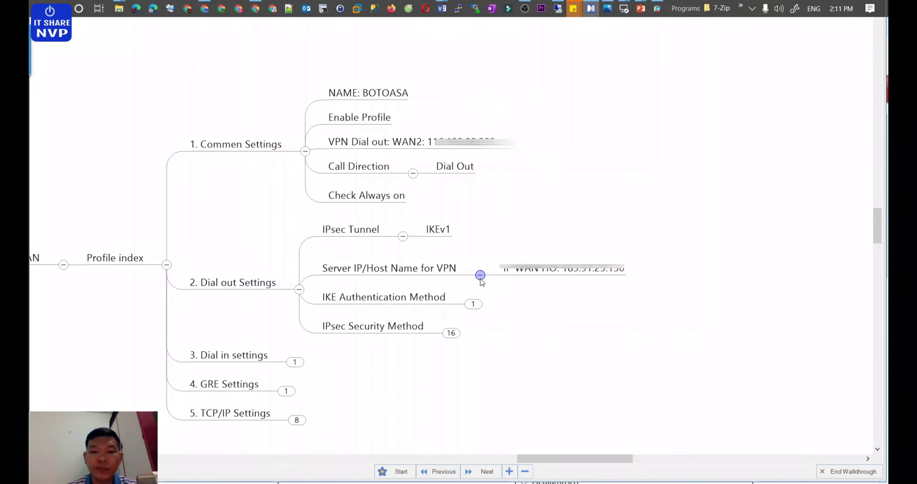
click(472, 300)
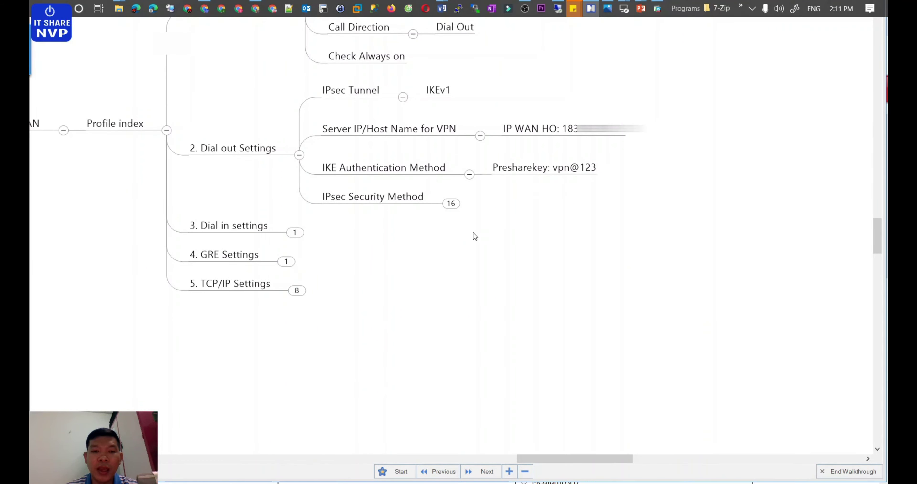
key(alt+Tab)
Step: Enter the IKE pre-shared key, then return to the mind map
scroll(530, 253, down, 5)
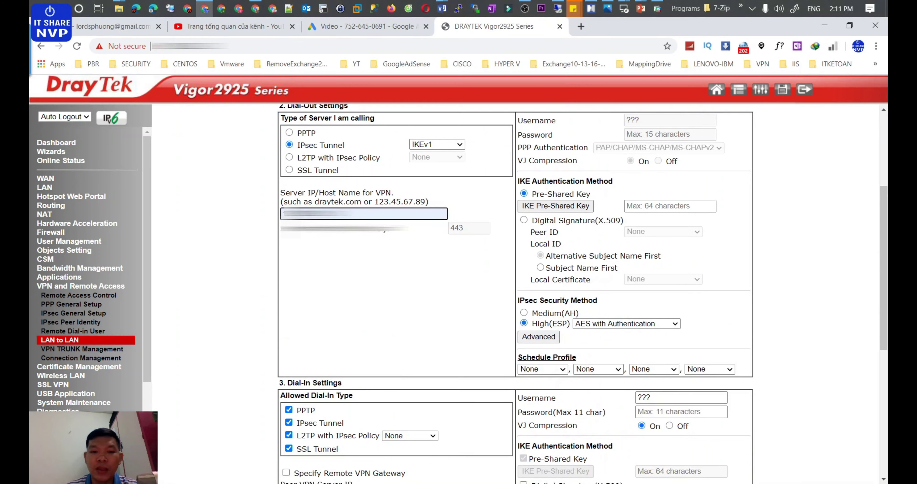
click(640, 206)
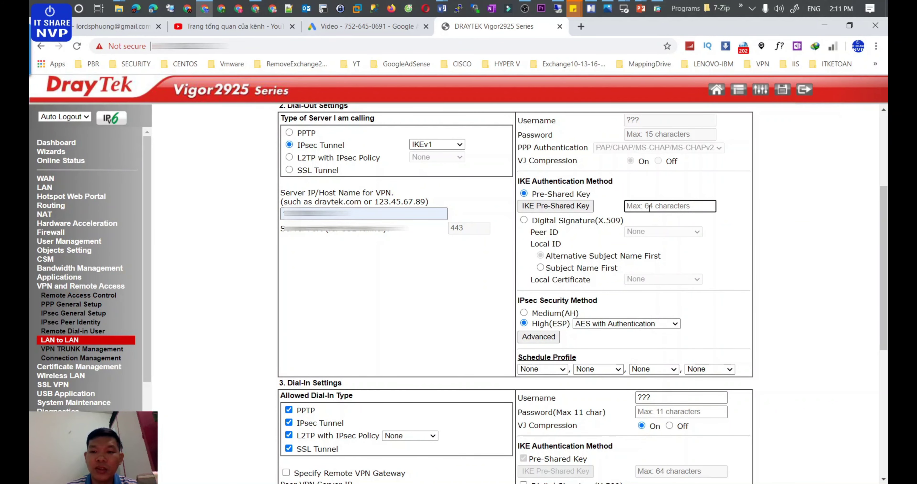
text(1)
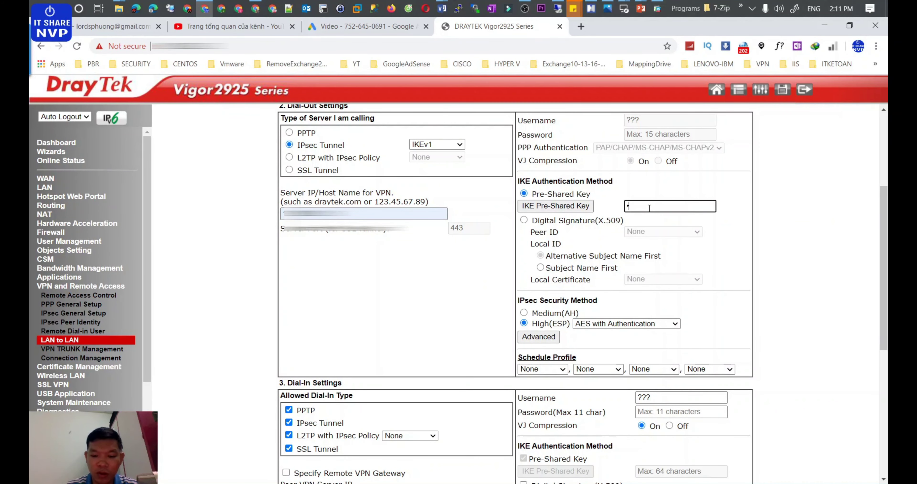
text(2)
key(BackSpace)
key(BackSpace)
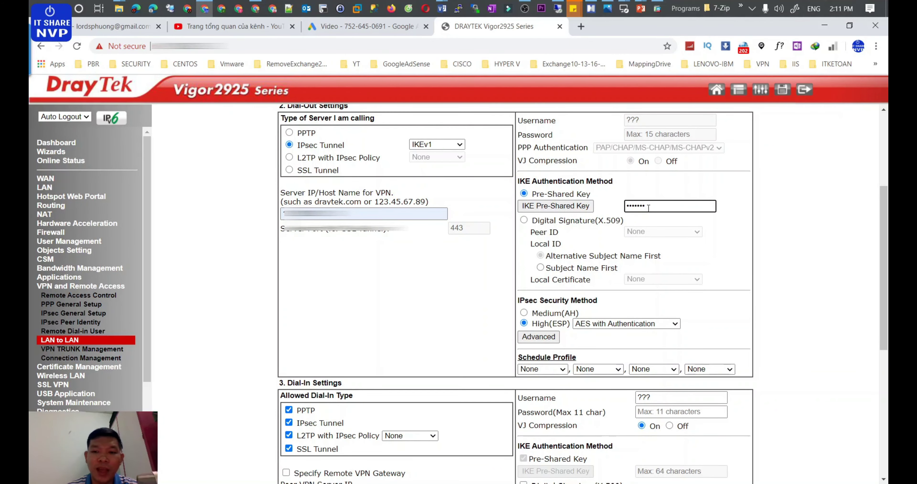
key(alt+Tab)
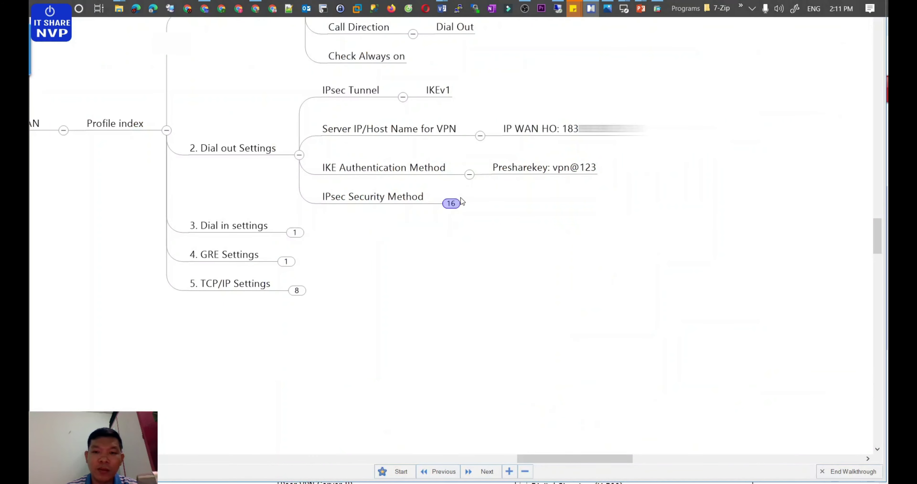
Step: Set the IPsec Security Method to High(ESP) with 3DES with Authentication
click(460, 200)
click(355, 210)
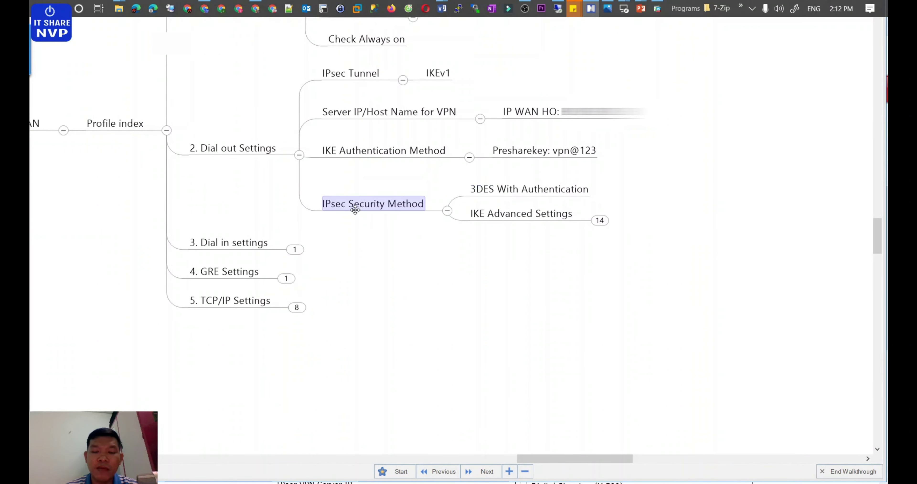
key(alt+Tab)
scroll(505, 265, down, 3)
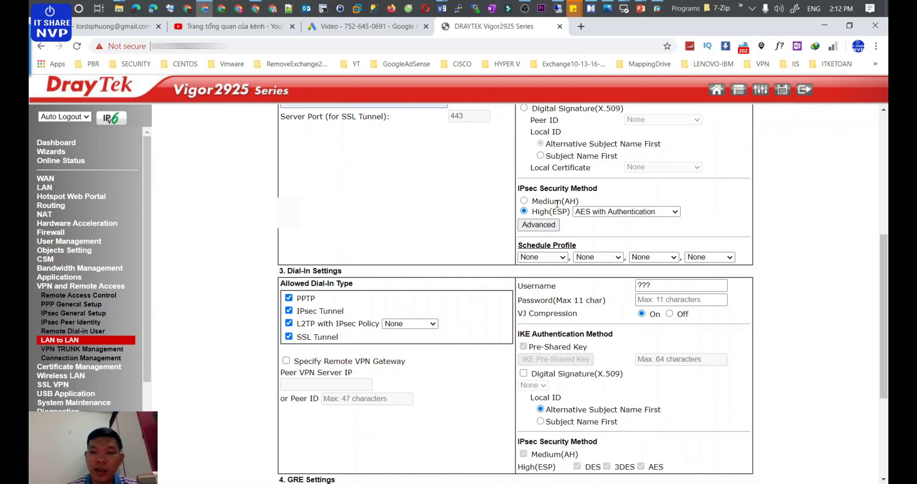
drag(525, 188, 605, 194)
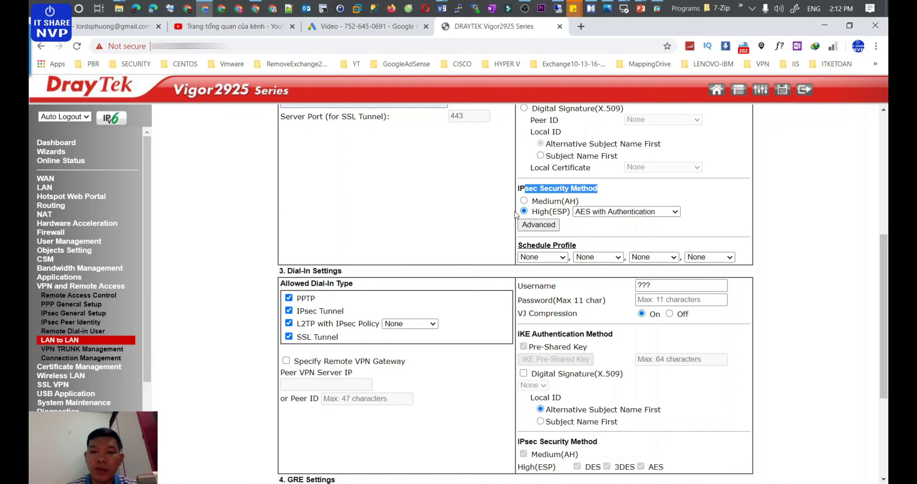
click(626, 212)
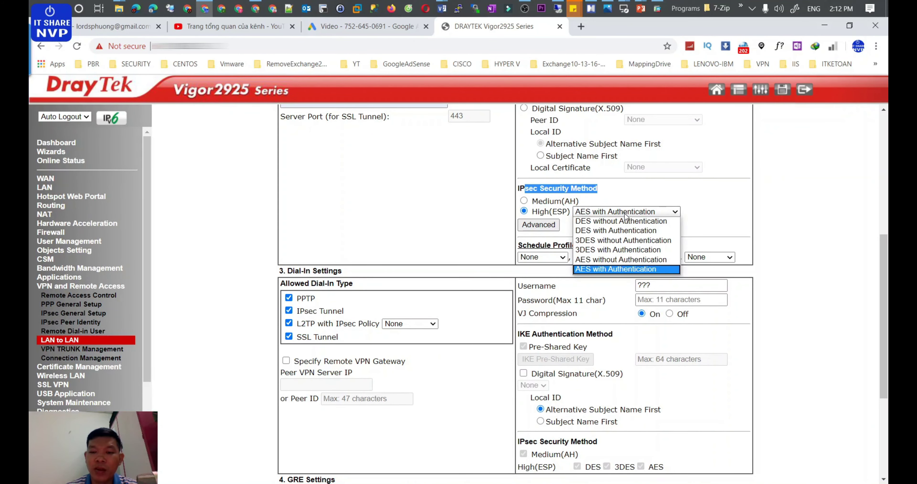
click(603, 250)
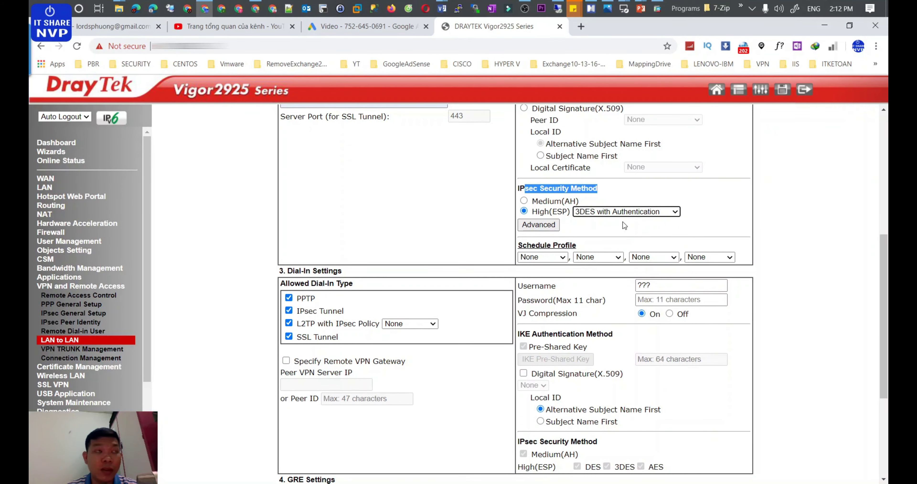
Step: Open the IKE Advanced settings, then return to the mind map
click(548, 224)
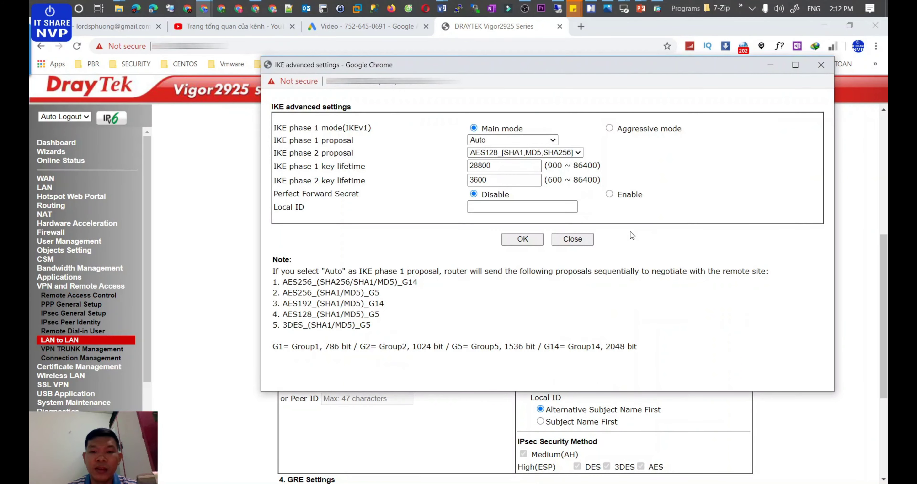
scroll(630, 231, down, 3)
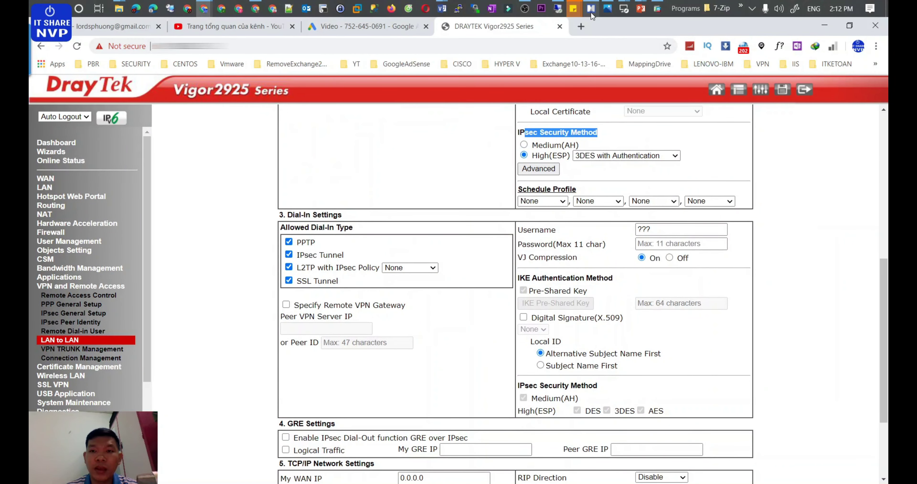
click(591, 8)
Step: Expand IKE Advanced Settings to show Main Mode and phase 1 proposal 3DES_SHA1_G2
click(601, 221)
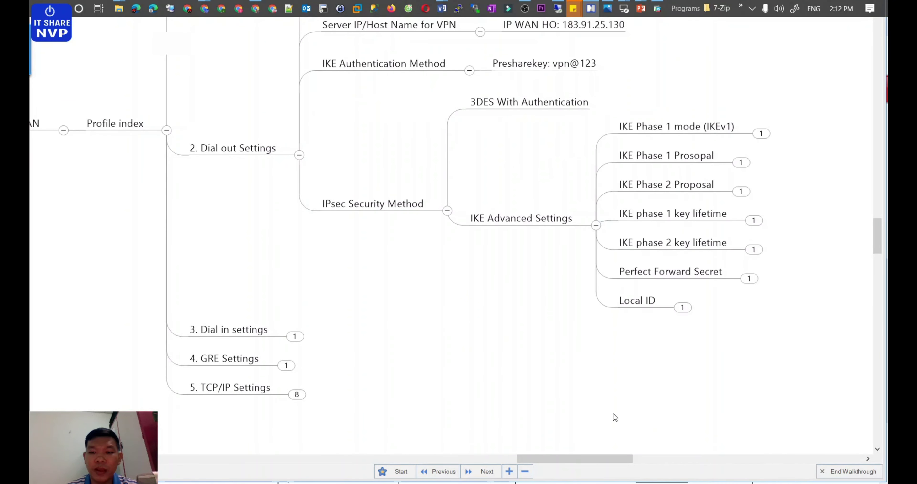
drag(591, 459, 640, 459)
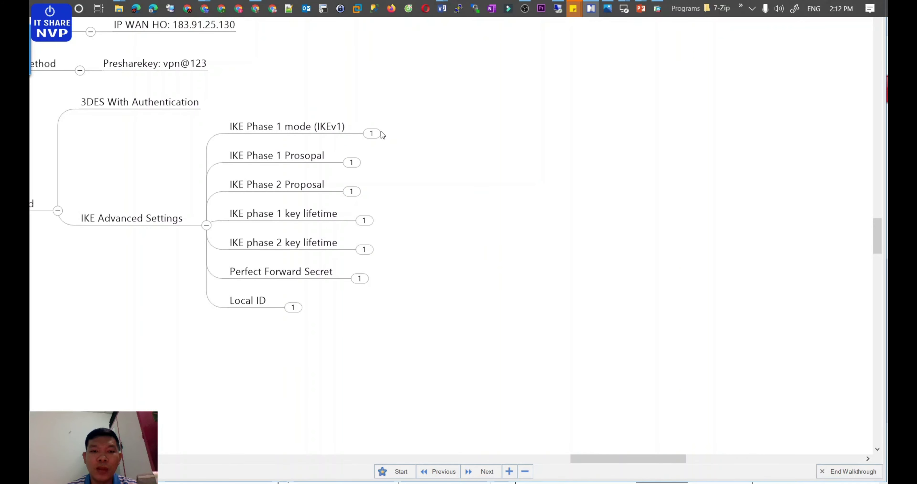
click(371, 133)
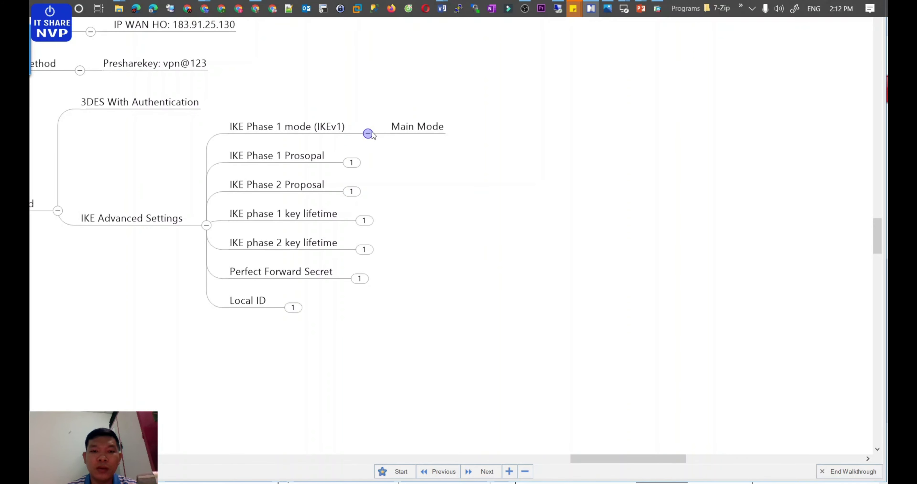
click(358, 164)
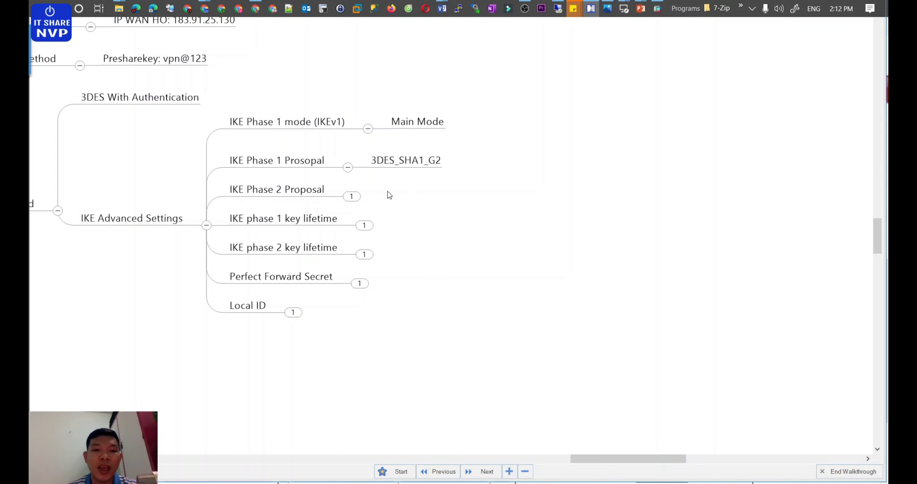
Step: Reveal the phase 2 proposal, 86400 key lifetimes and PFS enable, then open the router's Advanced window
click(356, 197)
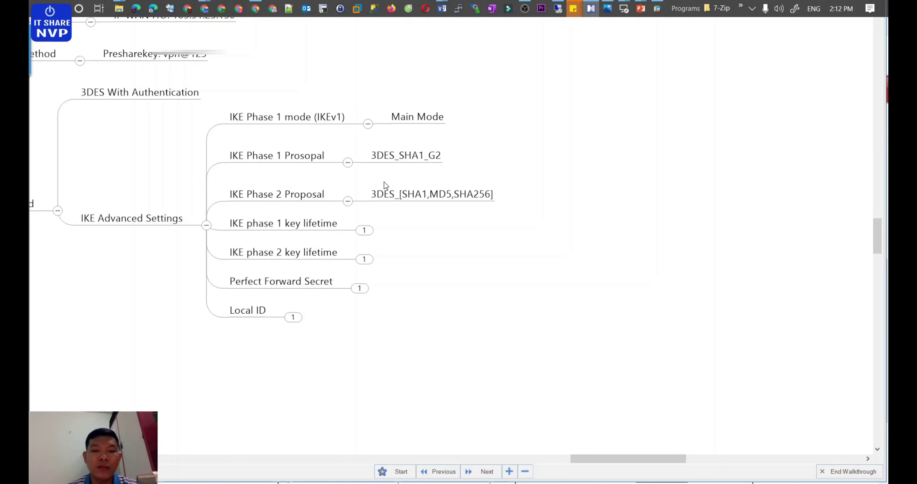
click(364, 230)
click(362, 264)
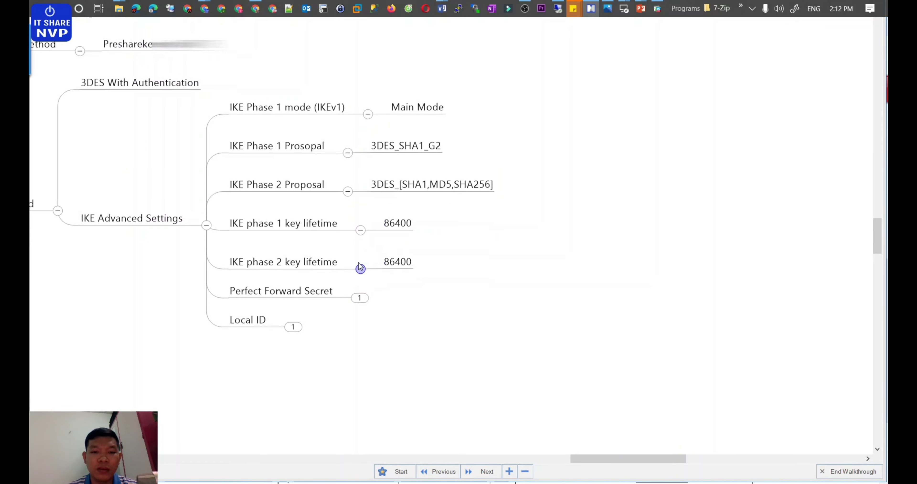
click(359, 299)
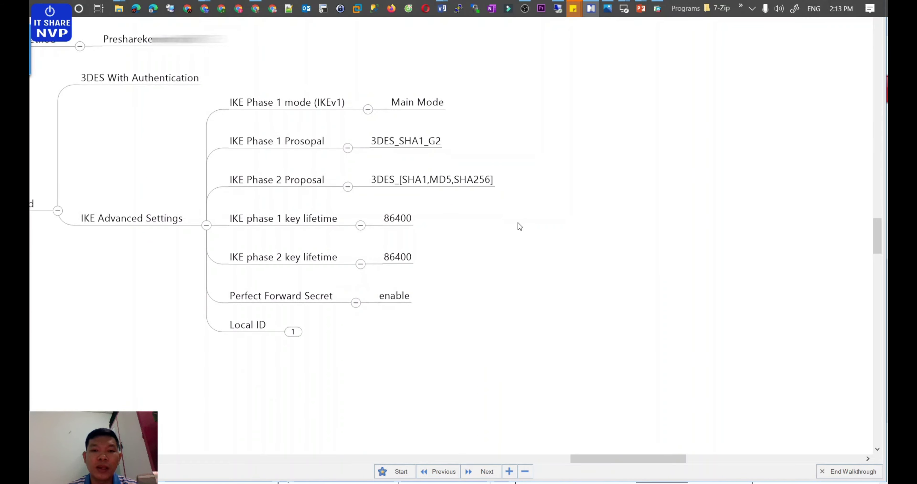
key(alt+Tab)
click(538, 168)
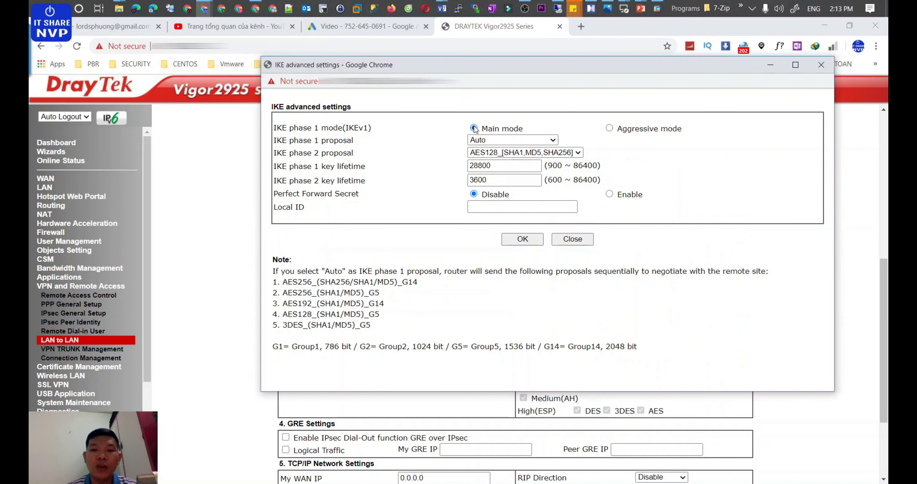
Step: Choose 3DES_SHA1_G2 for IKE phase 1 and keep AES128_[SHA1,MD5,SHA256] for phase 2
click(479, 140)
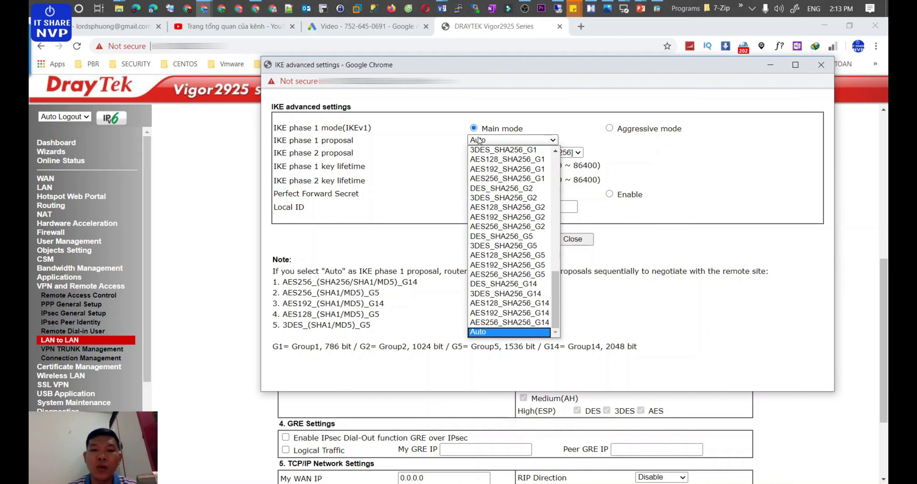
drag(556, 298, 555, 211)
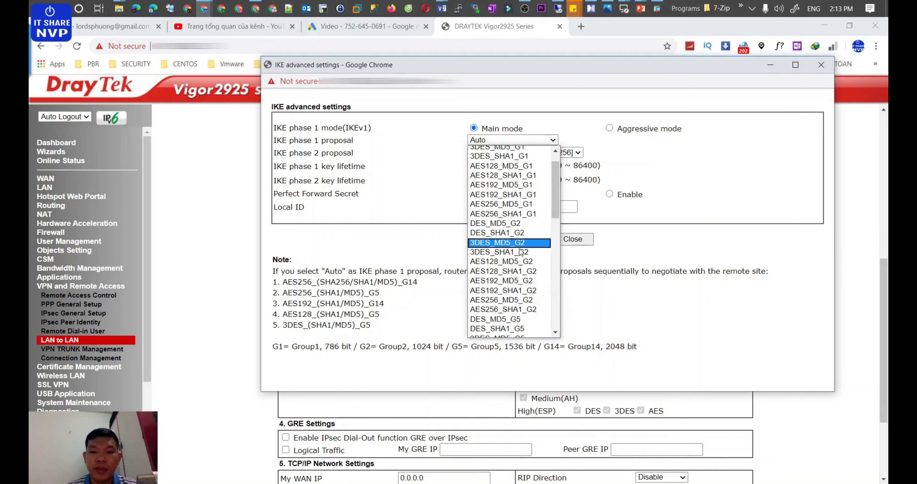
click(480, 252)
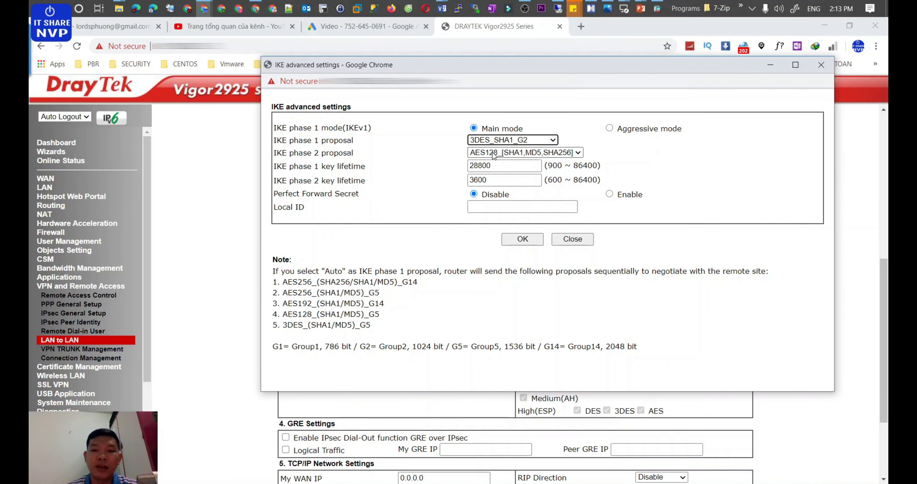
click(490, 166)
click(521, 153)
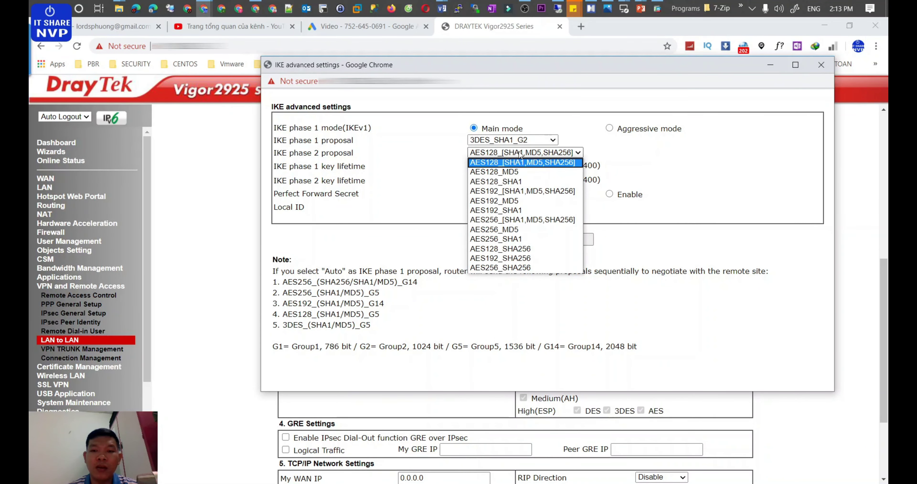
click(419, 159)
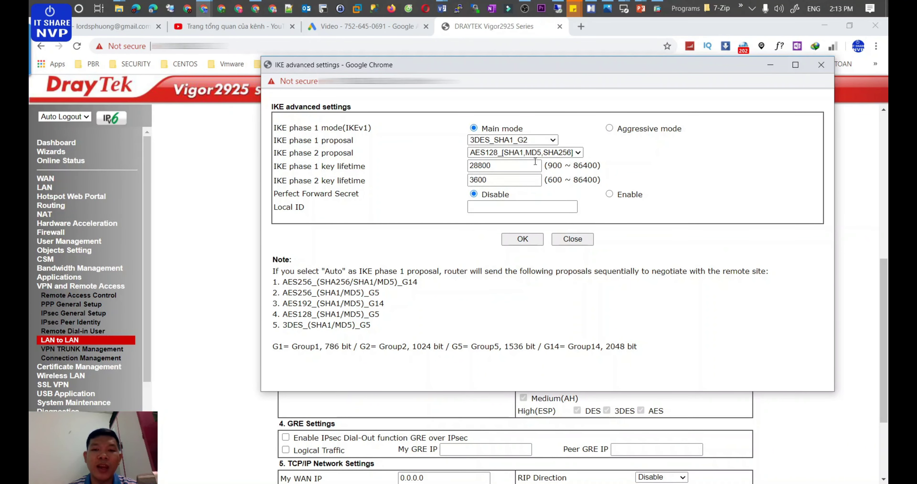
Step: Set phase 1 and phase 2 key lifetimes to 86400 and enable Perfect Forward Secret
drag(530, 166, 395, 169)
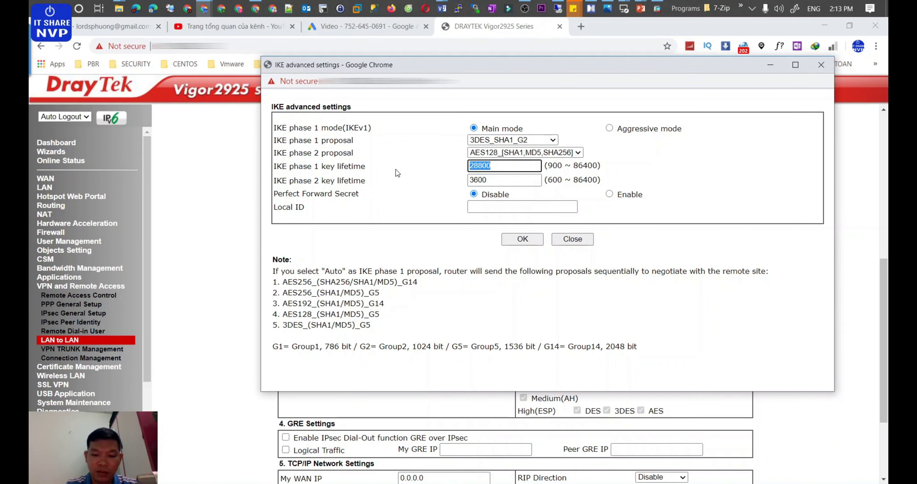
text(86)
key(Down)
key(Return)
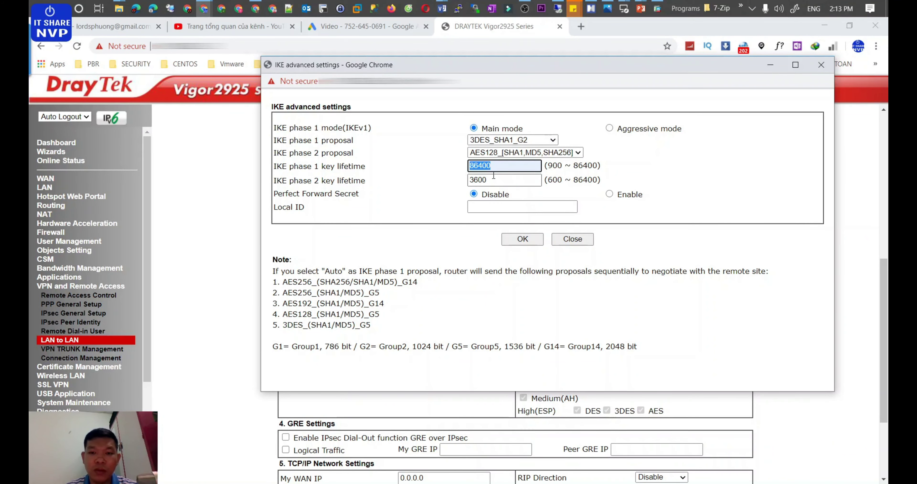
drag(494, 179, 417, 183)
text(86400)
click(609, 194)
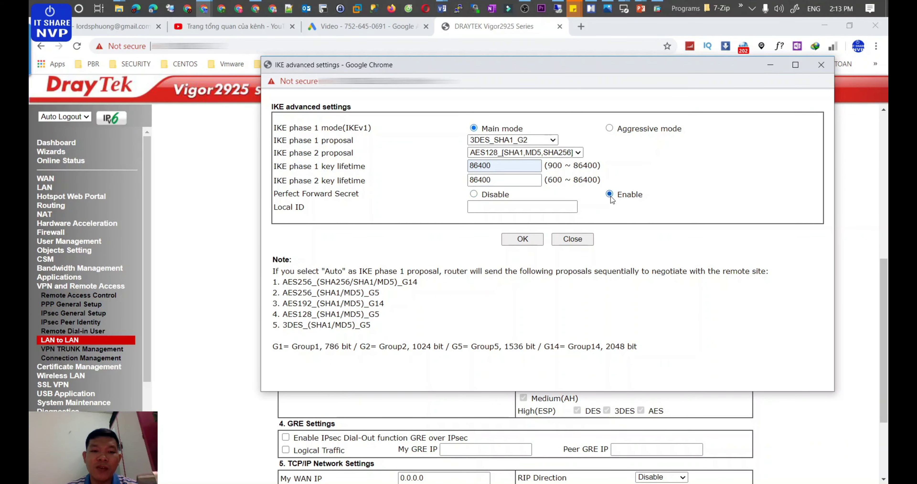
Step: Apply the IKE advanced settings with OK
click(518, 245)
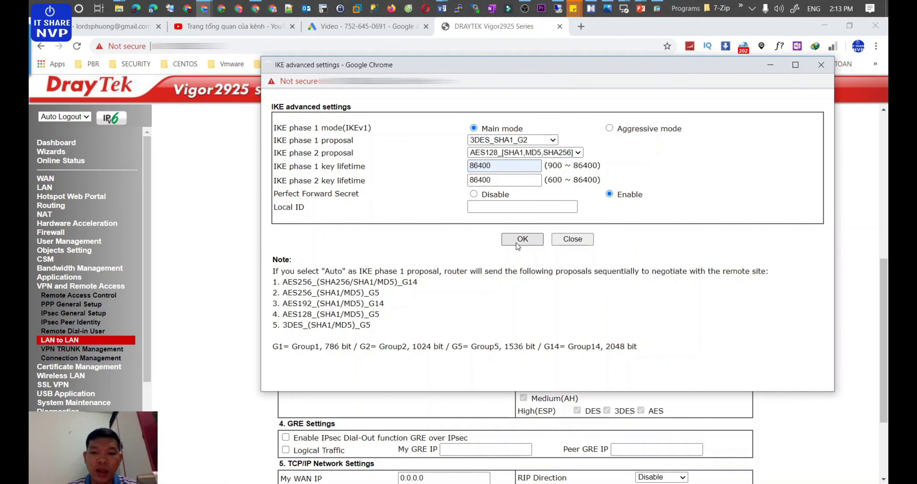
scroll(518, 245, down, 3)
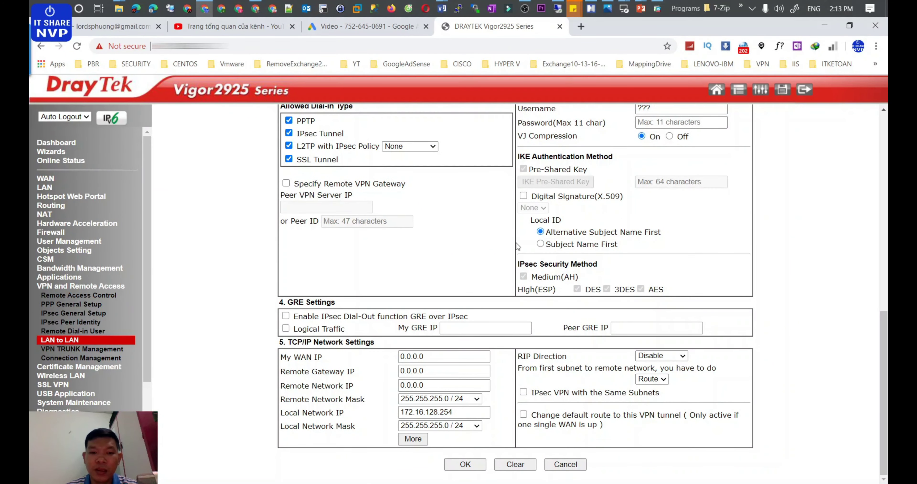
scroll(517, 245, up, 1)
scroll(518, 245, down, 1)
scroll(517, 246, up, 9)
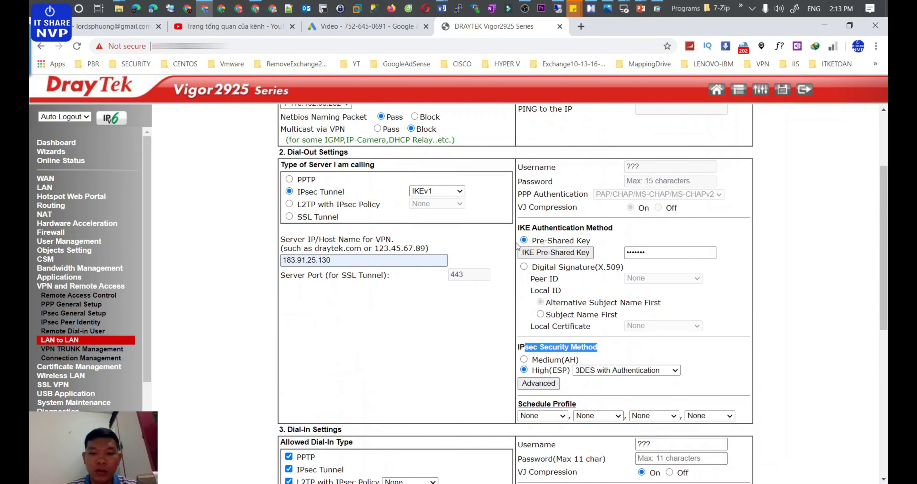
scroll(517, 245, down, 7)
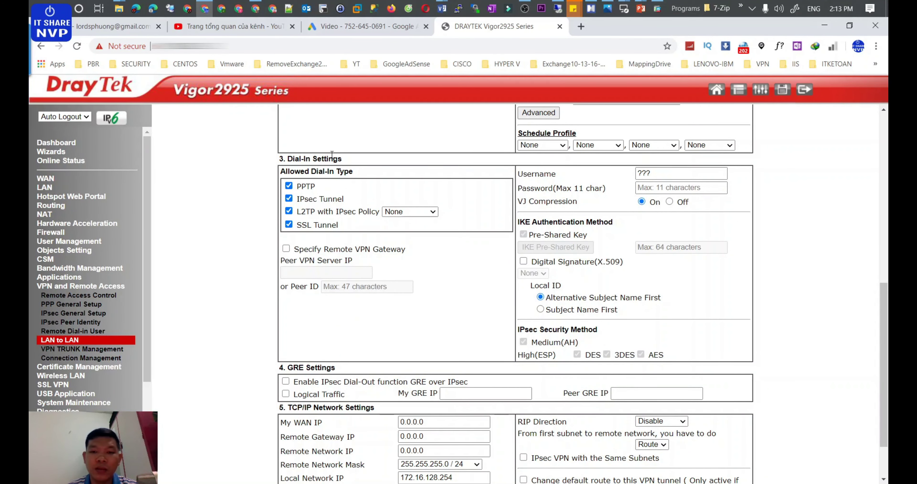
scroll(392, 178, down, 1)
Step: In XMind, collapse the IKE and IPsec branches and expand Dial in, GRE and TCP/IP Settings
click(591, 9)
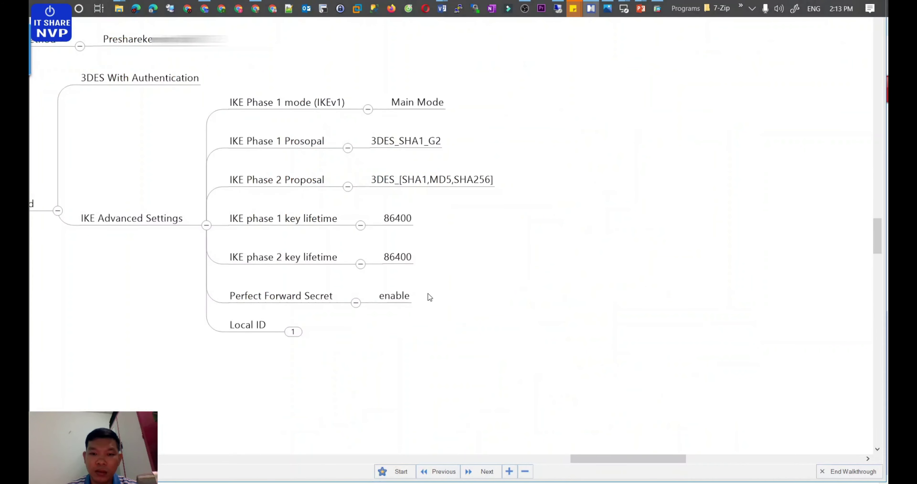
click(206, 224)
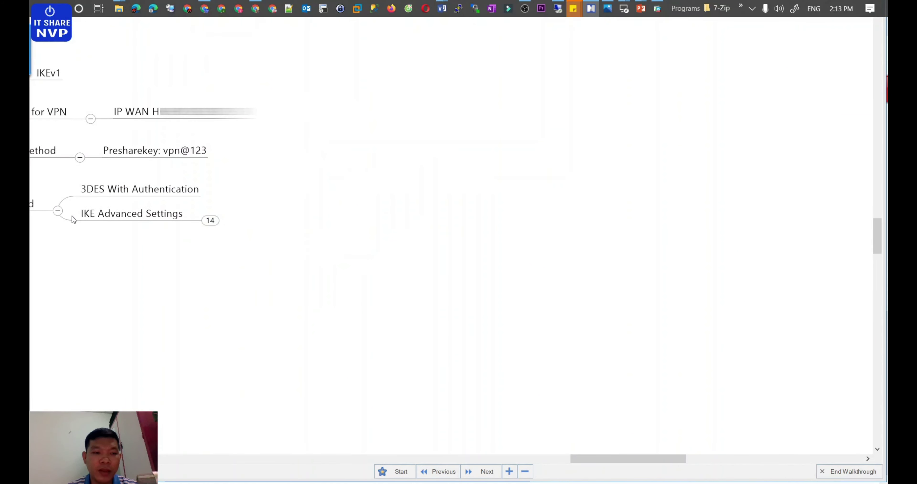
click(58, 210)
drag(613, 458, 564, 457)
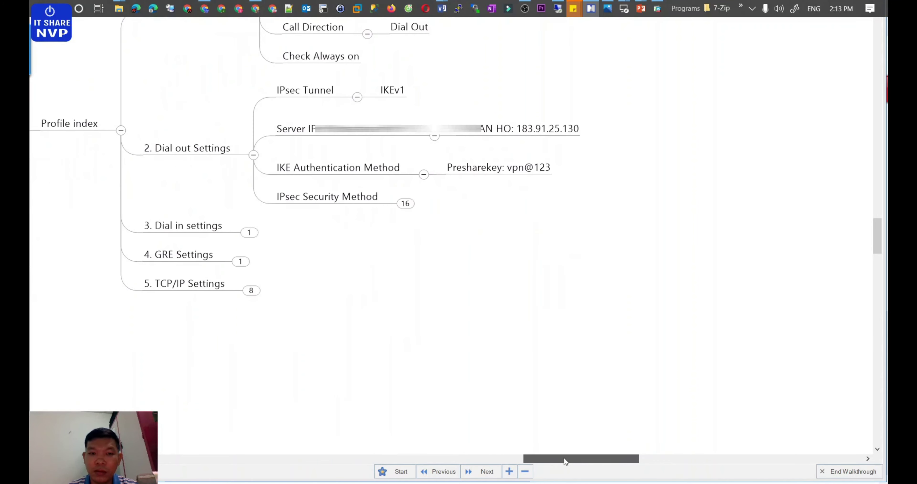
click(249, 232)
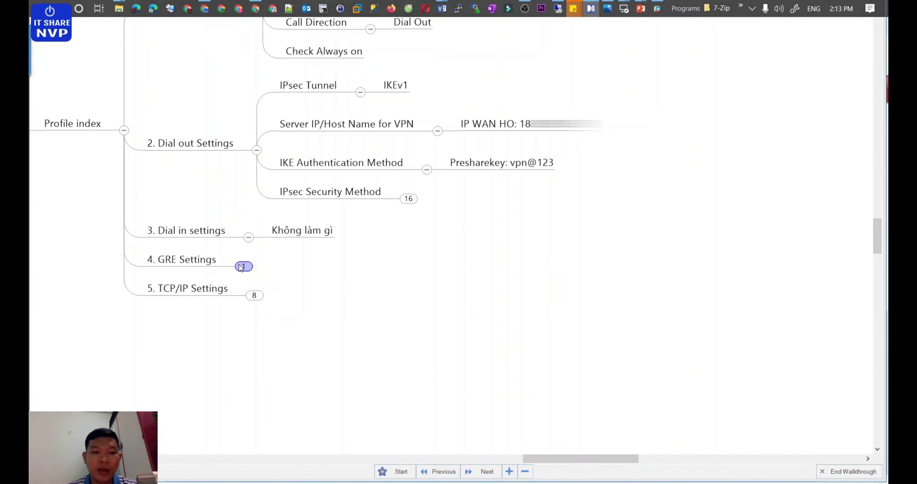
click(244, 266)
click(255, 300)
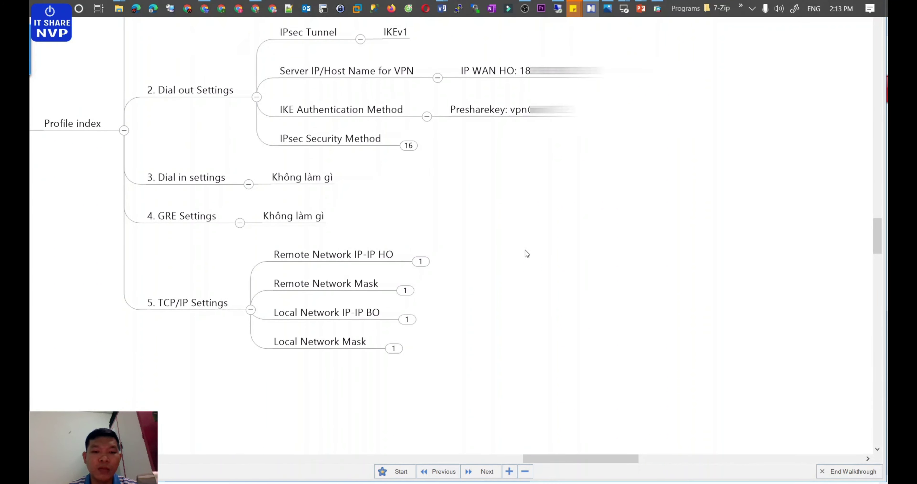
Step: Reveal the remote and local network address and mask values under TCP/IP Settings
click(419, 261)
click(406, 290)
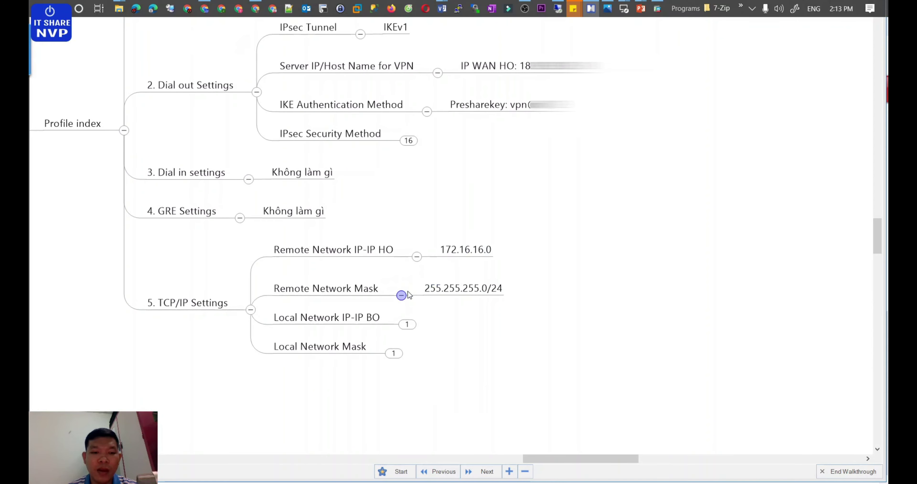
click(408, 325)
click(395, 353)
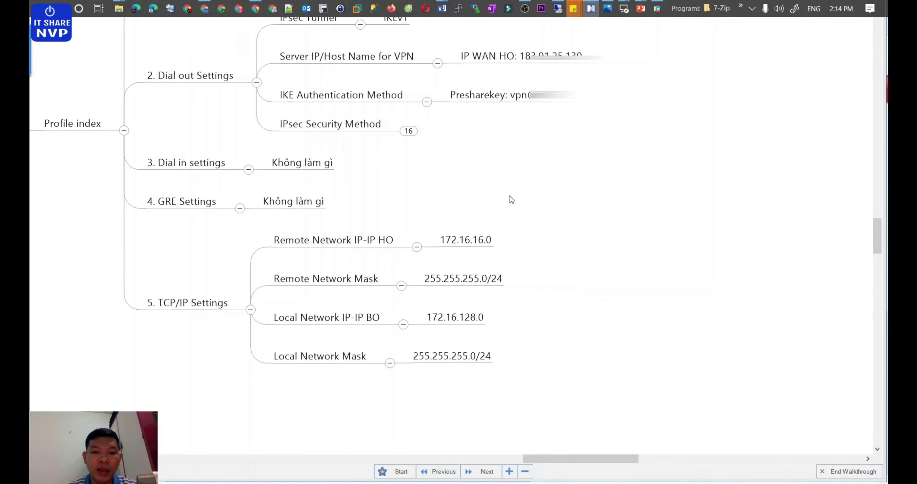
scroll(523, 196, down, 3)
Step: Edit the remote network topic from 172.16.16.0 to 172.16.17.0 and reveal the remaining values
click(461, 106)
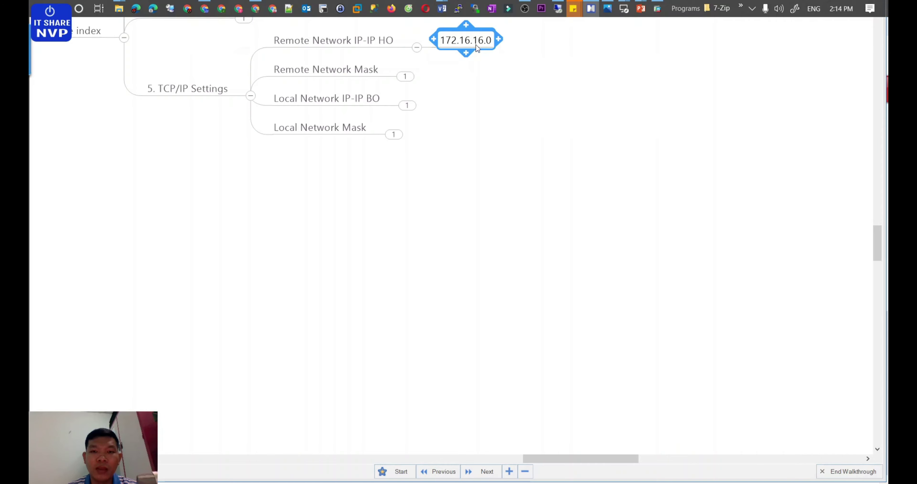
double_click(466, 40)
click(478, 40)
key(Delete)
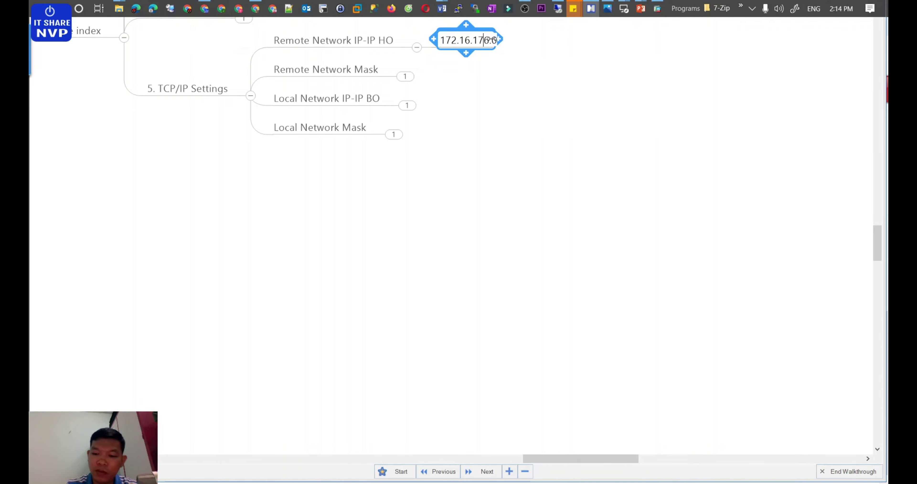
text(7)
click(454, 72)
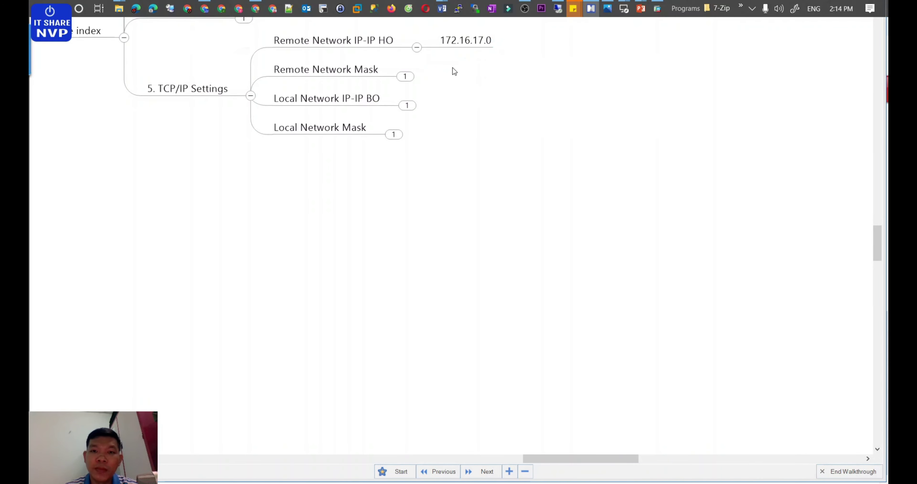
click(409, 77)
click(408, 112)
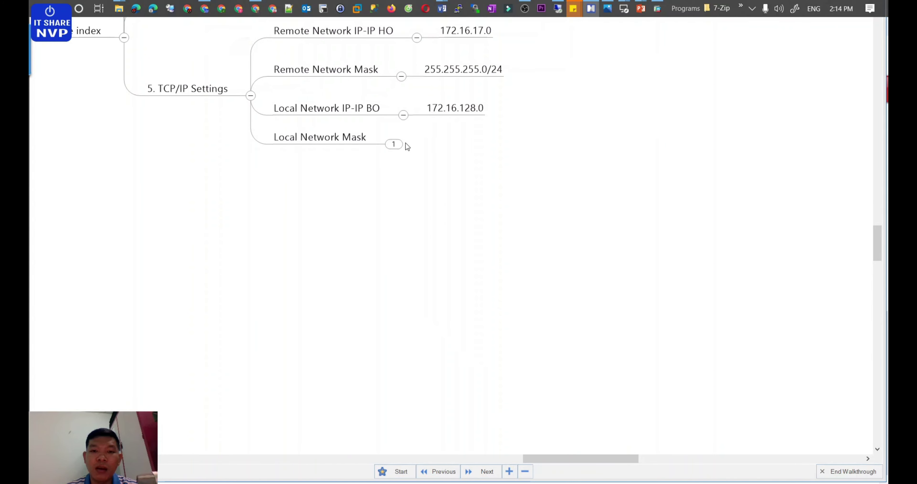
click(393, 142)
scroll(548, 167, up, 5)
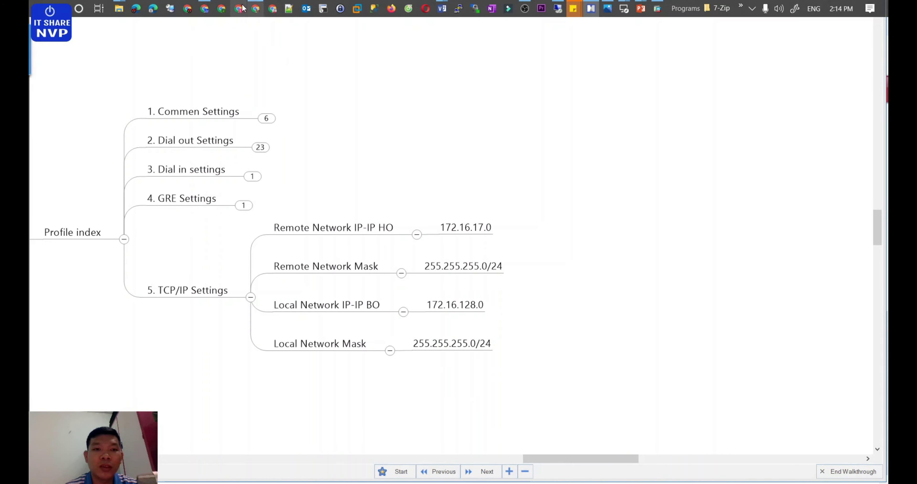
Step: Back on the LAN to LAN page, review the My WAN IP and Remote Gateway IP settings
click(205, 8)
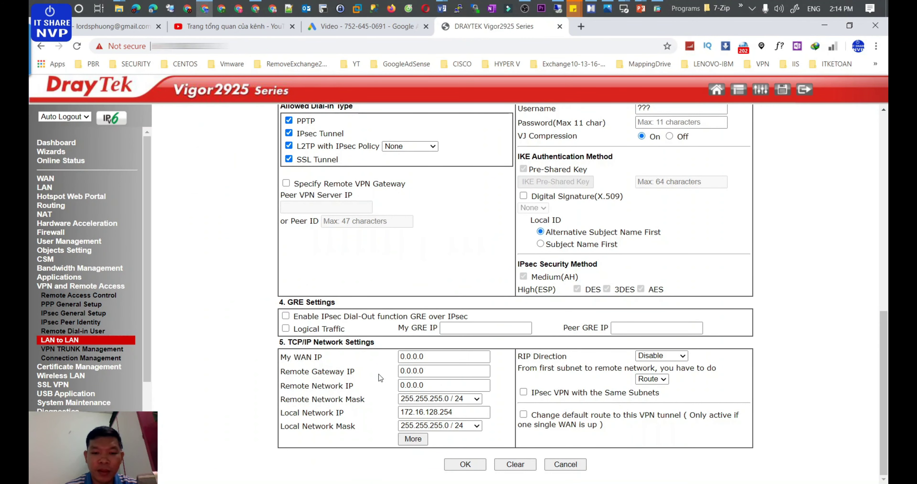
drag(295, 357, 322, 360)
drag(427, 358, 372, 357)
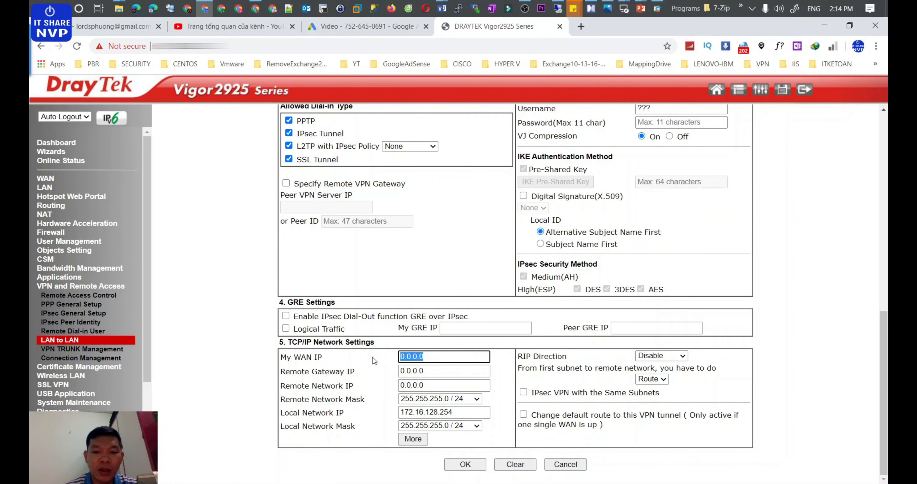
drag(297, 371, 350, 371)
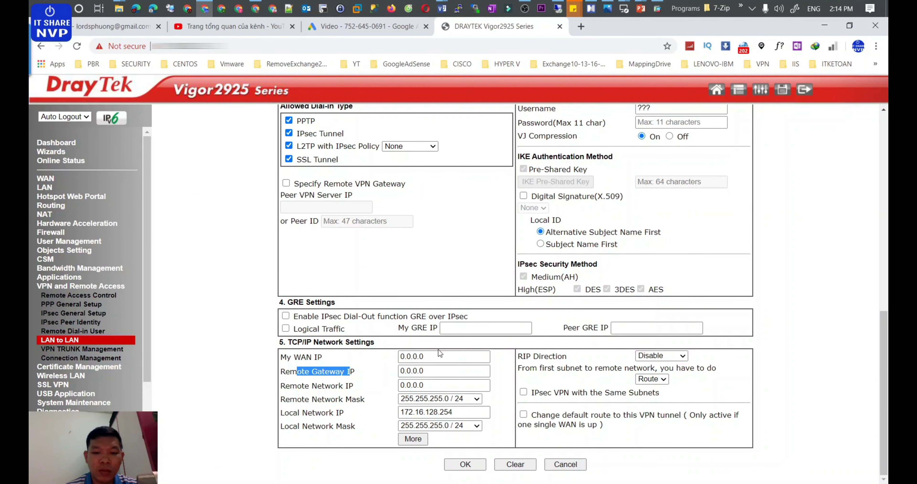
Step: Replace the Remote Network IP 0.0.0.0 with 172.16.17.0
drag(430, 385, 361, 386)
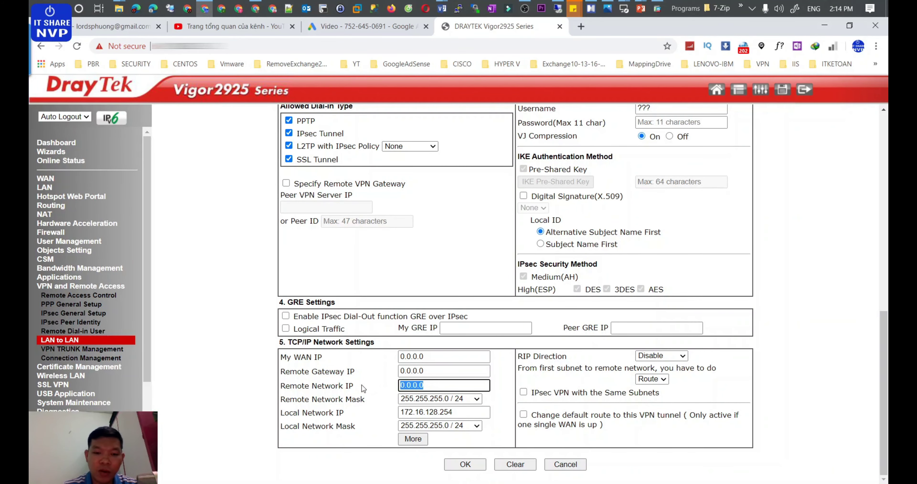
text(172)
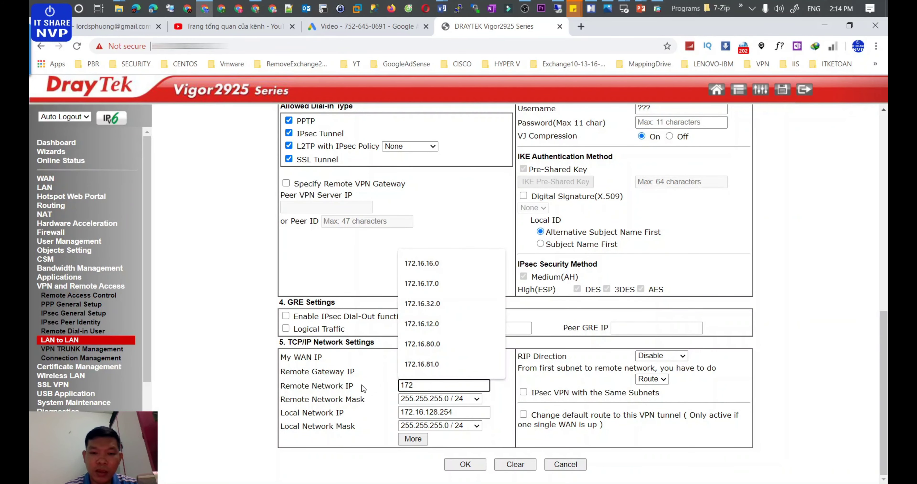
text(.16)
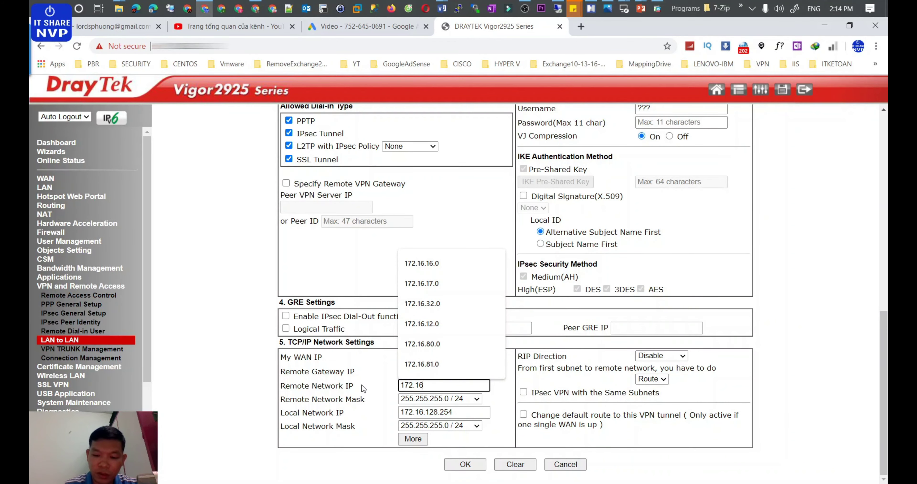
text(.17.0)
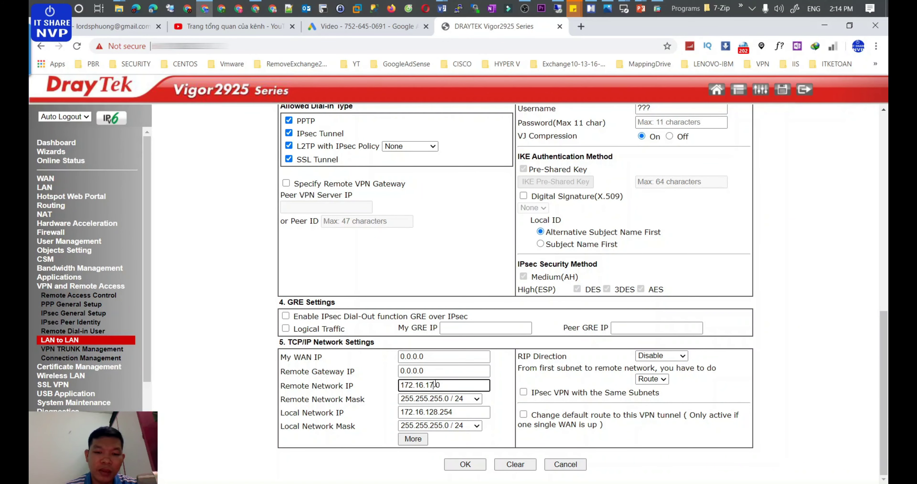
drag(441, 384, 354, 386)
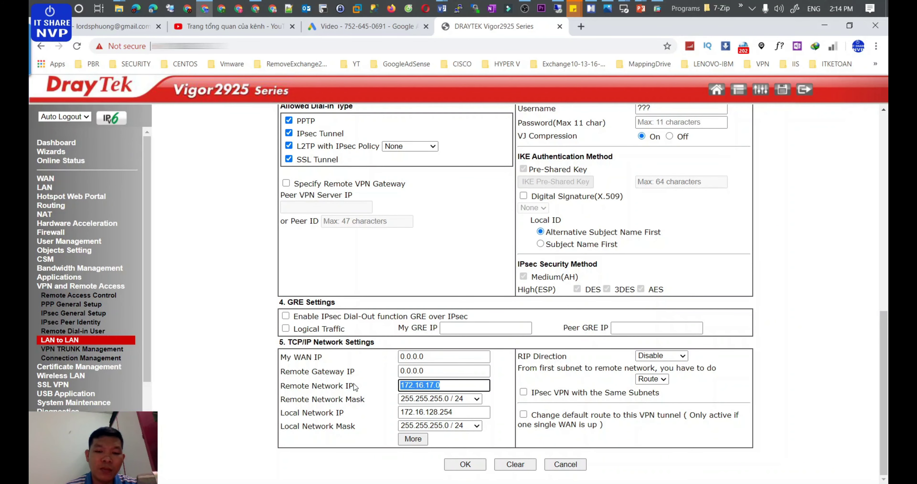
click(455, 409)
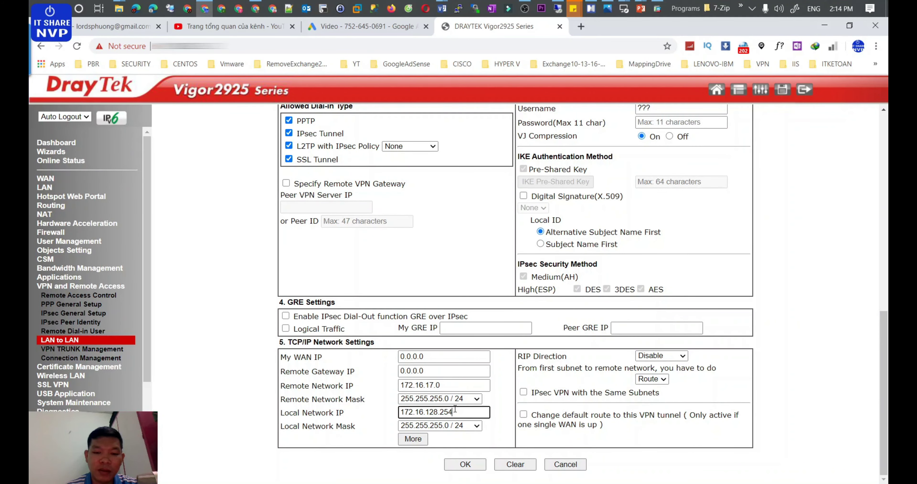
drag(444, 385, 380, 383)
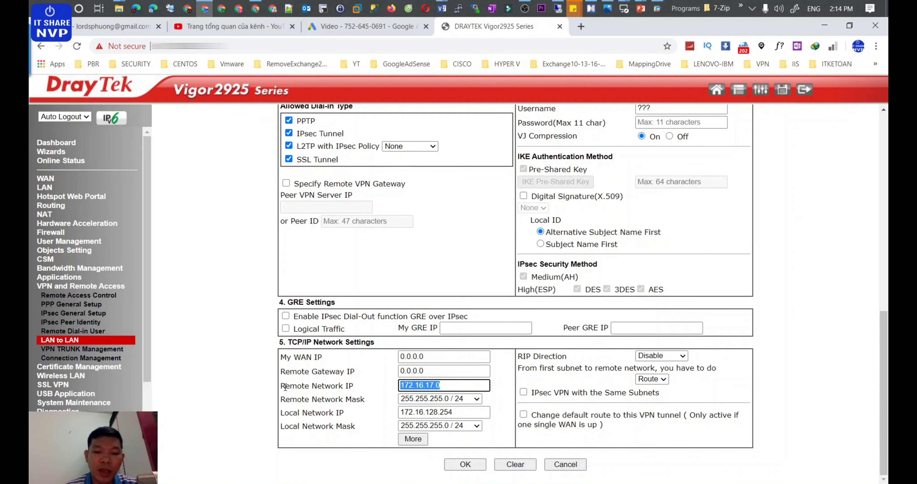
drag(285, 386, 351, 388)
drag(449, 385, 384, 385)
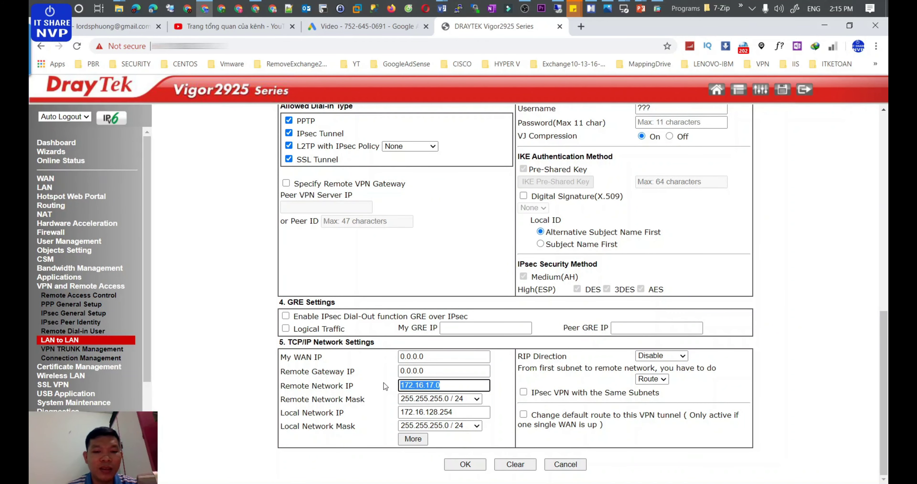
Step: Change the remote network address's last octet to 17, making it 172.16.17.17
click(409, 383)
drag(400, 381, 445, 382)
drag(442, 412, 402, 386)
click(451, 383)
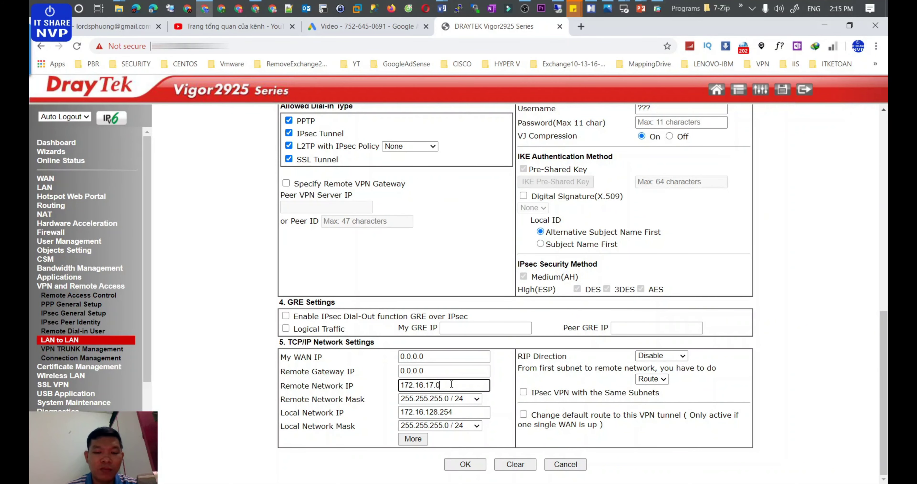
drag(436, 385, 443, 384)
text(17)
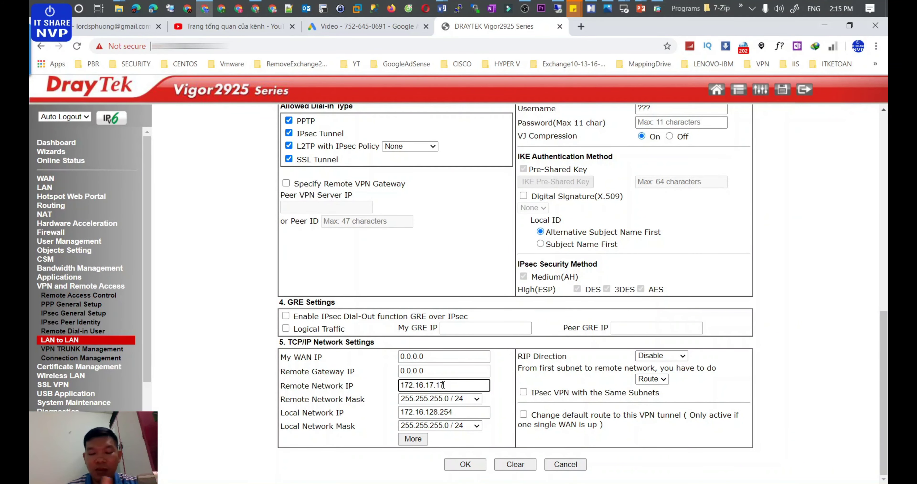
Step: Try a /32 remote mask, then set remote network 172.16.17.0 with mask 255.255.255.0 / 24
click(454, 399)
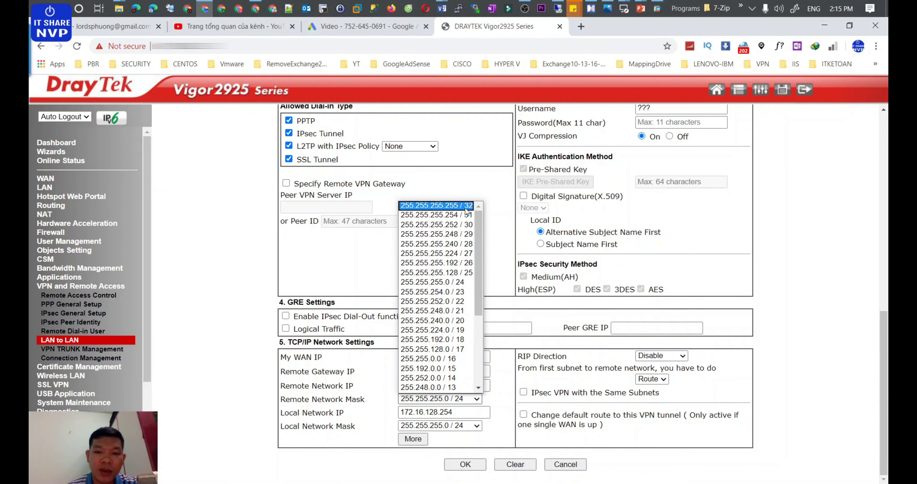
click(441, 205)
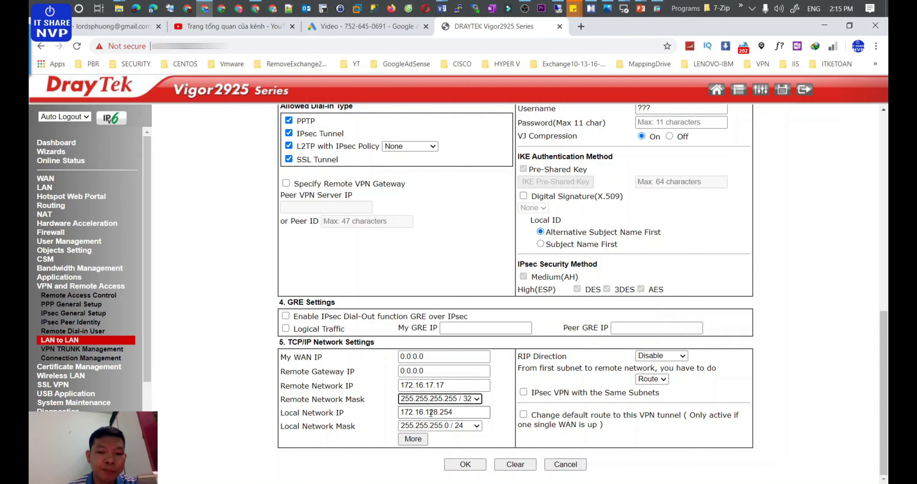
drag(435, 385, 472, 385)
text(0)
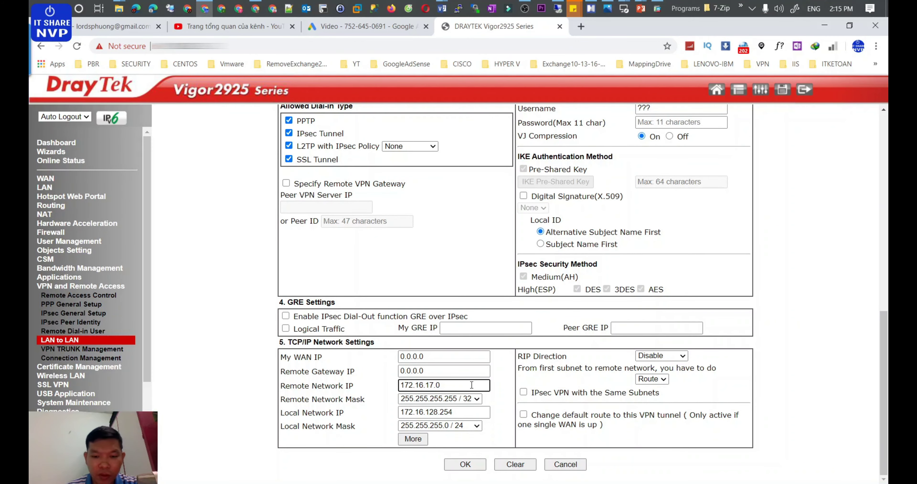
click(463, 399)
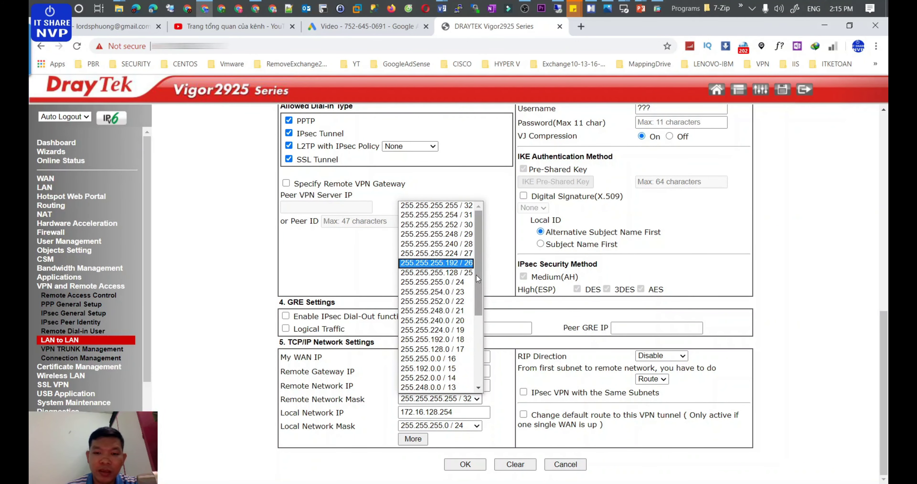
click(461, 282)
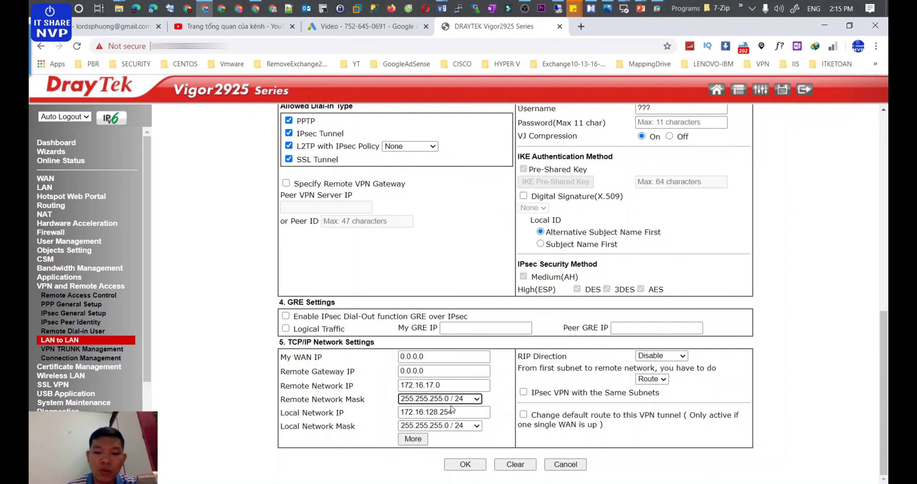
Step: Change the Local Network IP to 172.16.128.0
click(456, 412)
key(BackSpace)
key(BackSpace)
key(BackSpace)
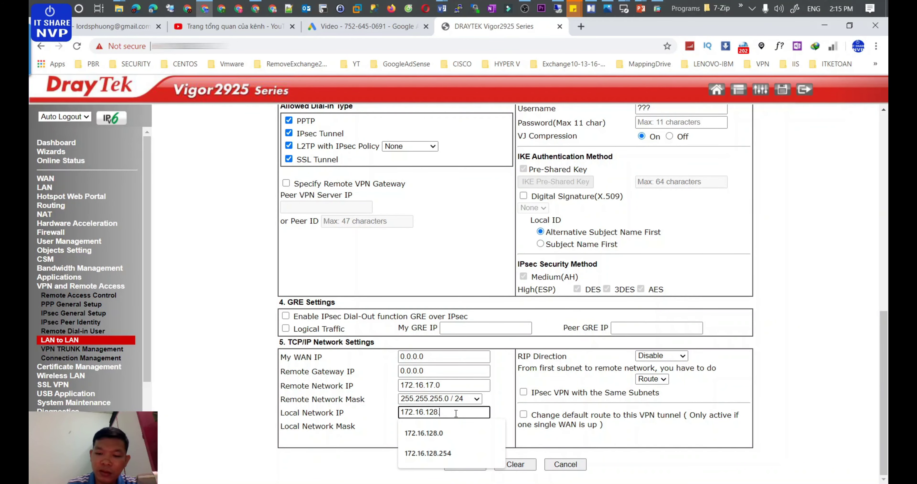
text(0)
drag(444, 411, 401, 412)
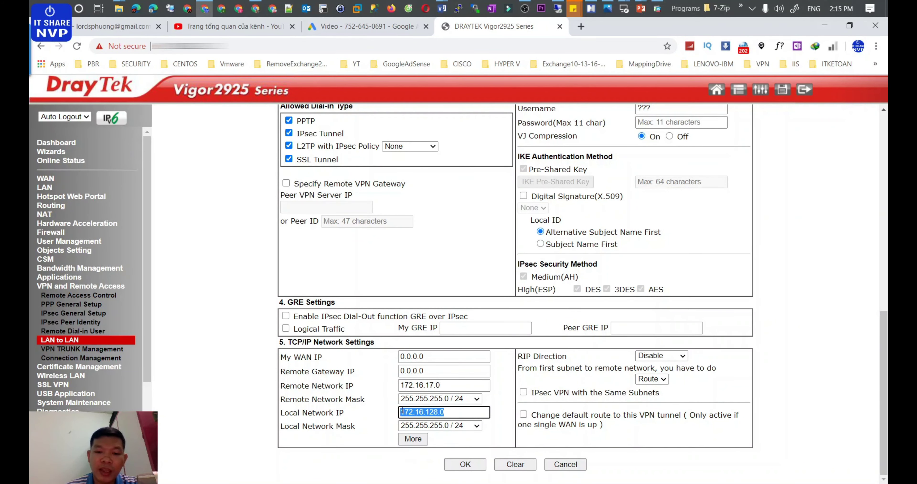
click(459, 416)
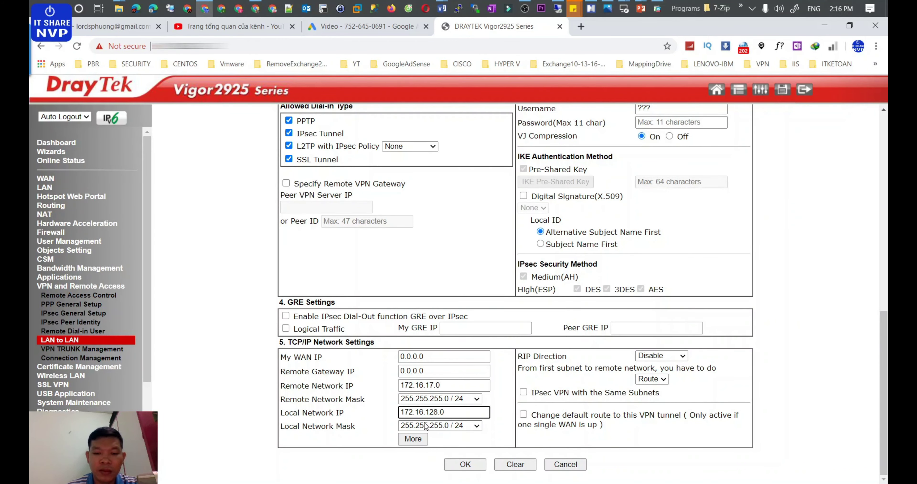
Step: Check the More remote networks window, then save profile BOTOASA with remote 172.16.17.0/24
click(412, 438)
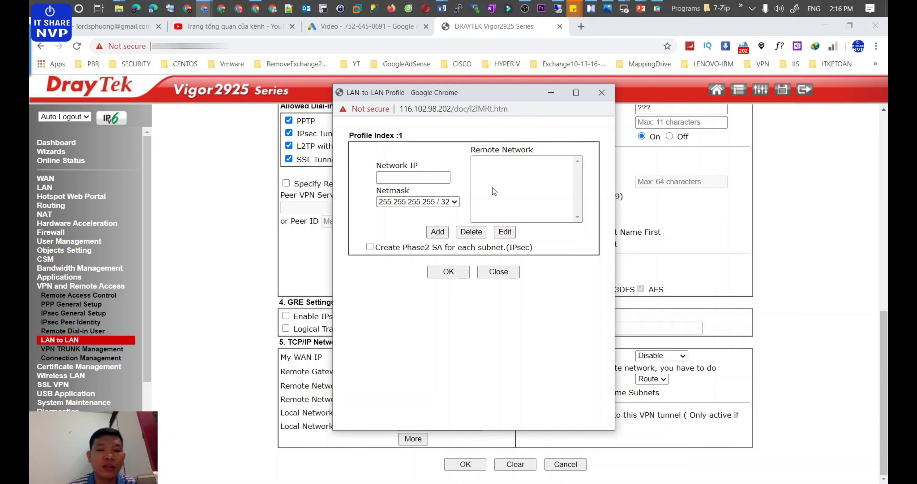
click(495, 271)
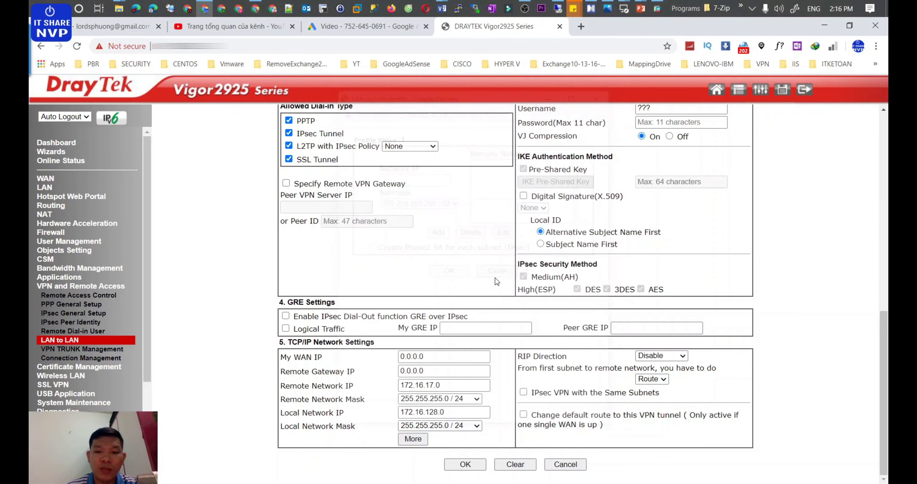
drag(435, 385, 390, 385)
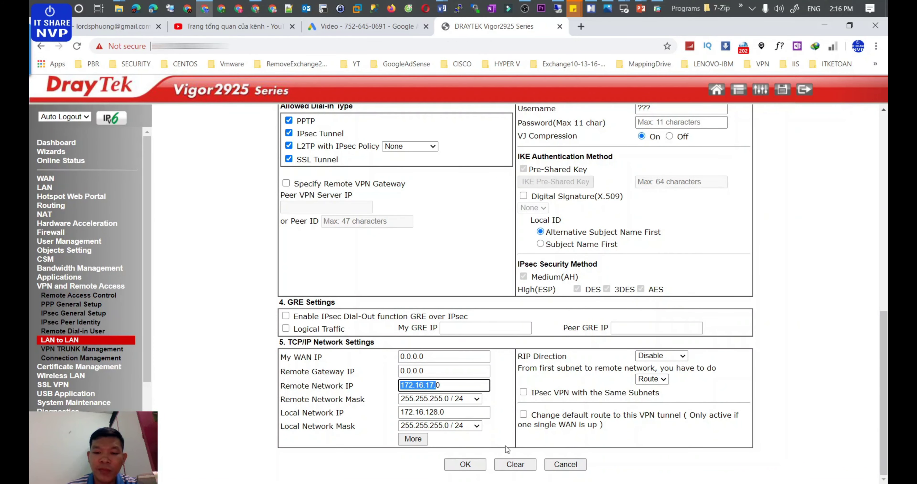
click(469, 467)
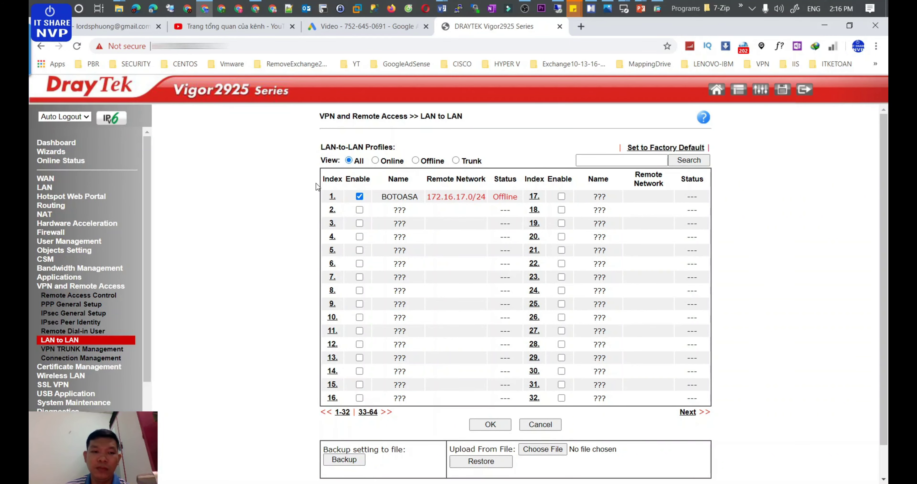
key(alt+Tab)
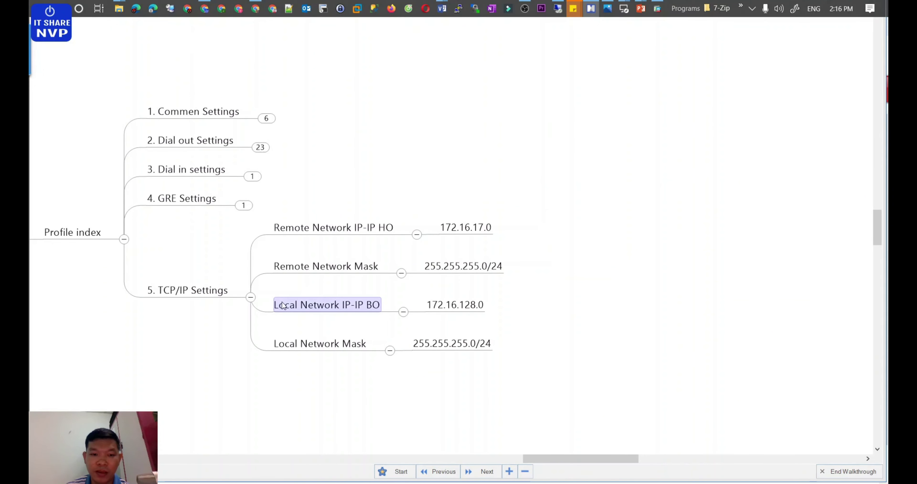
Step: Collapse TCP/IP Settings and BO-DRAYTEK Vigor2925FN, then expand HO-ASA5525-X down to Tạo Tunel VPN Site 2 site
click(251, 297)
drag(582, 458, 441, 461)
click(505, 224)
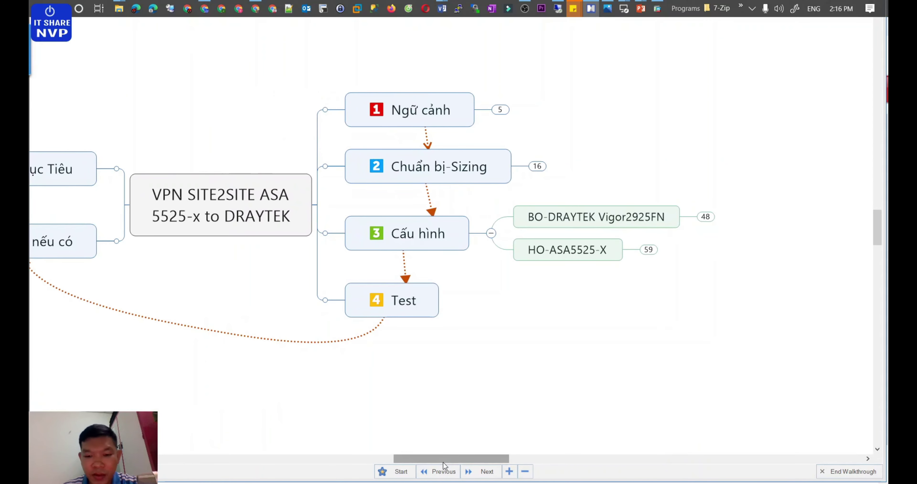
drag(442, 462, 492, 458)
click(426, 250)
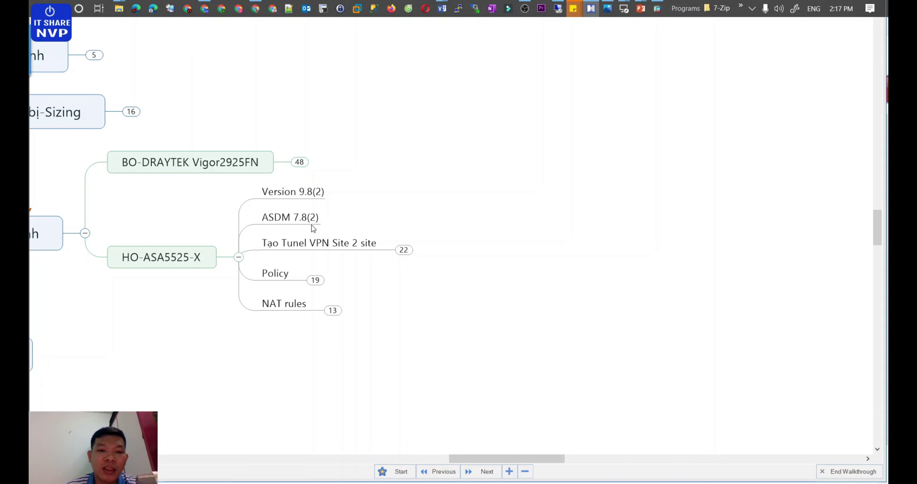
click(403, 249)
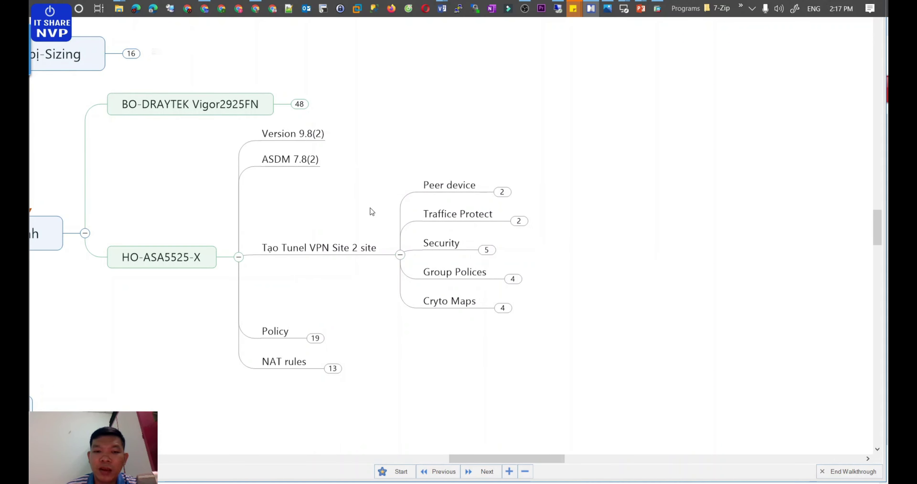
click(333, 253)
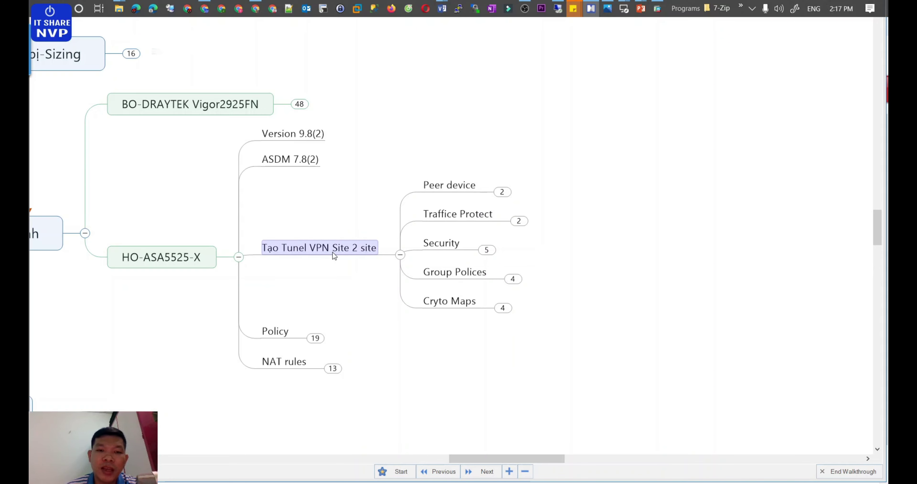
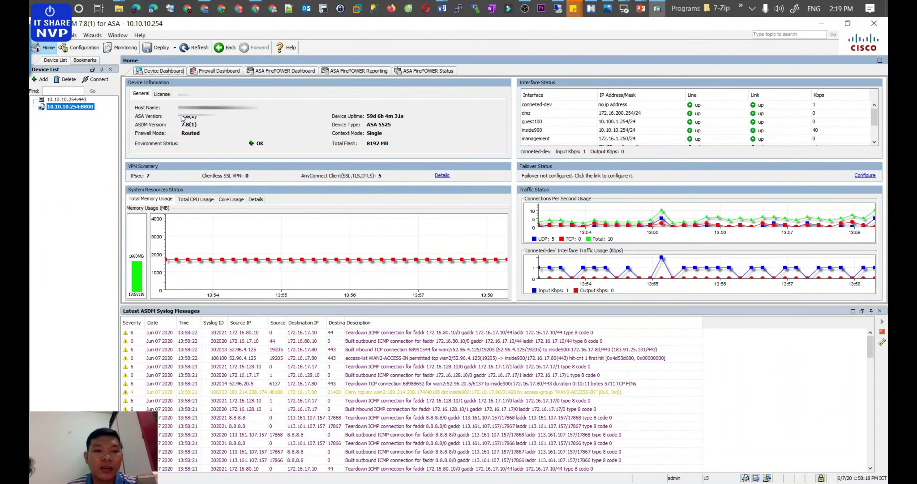
Step: Delete the 116.102.98.202 site-to-site connection profile and apply the change to the ASA
click(86, 50)
click(93, 35)
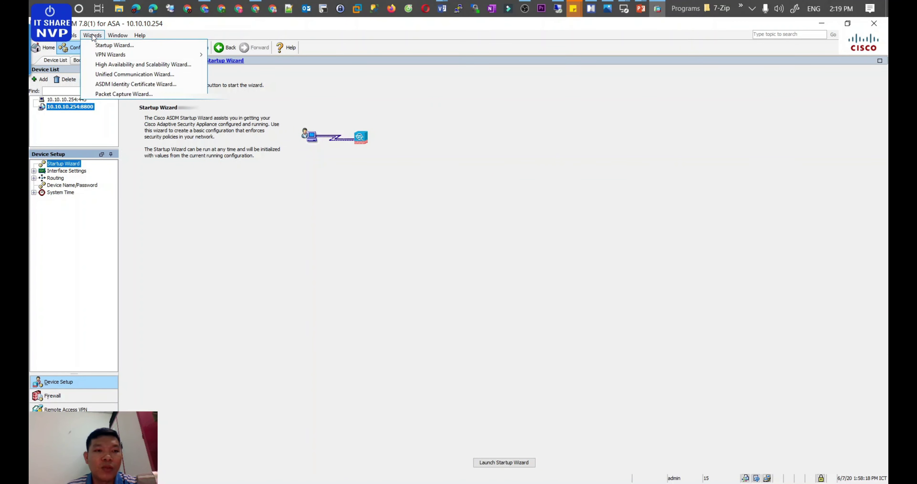
mouse_move(96, 54)
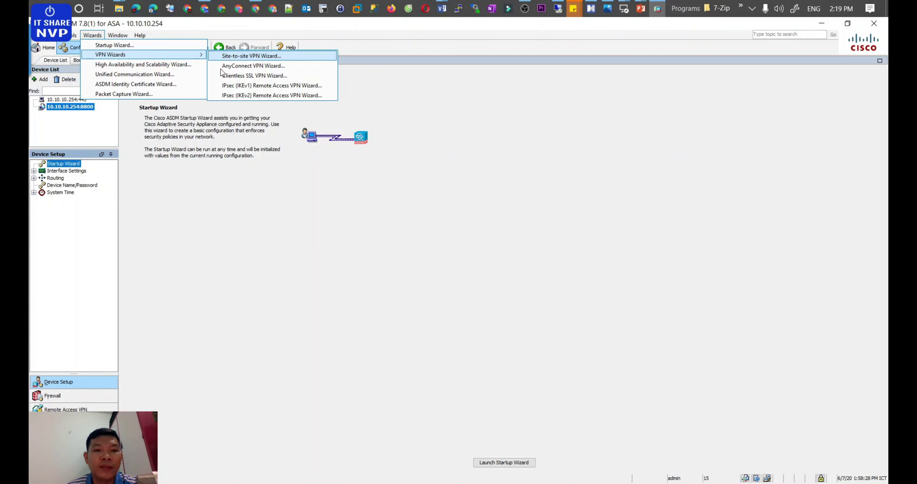
click(212, 214)
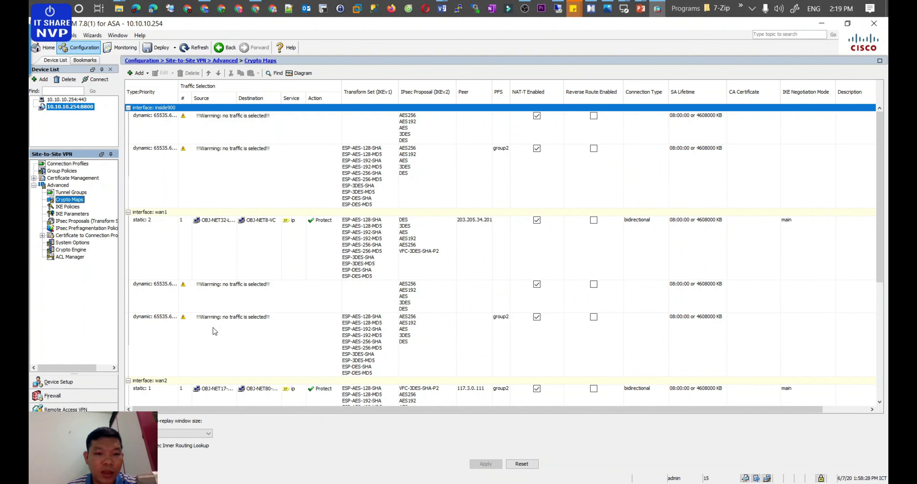
click(73, 166)
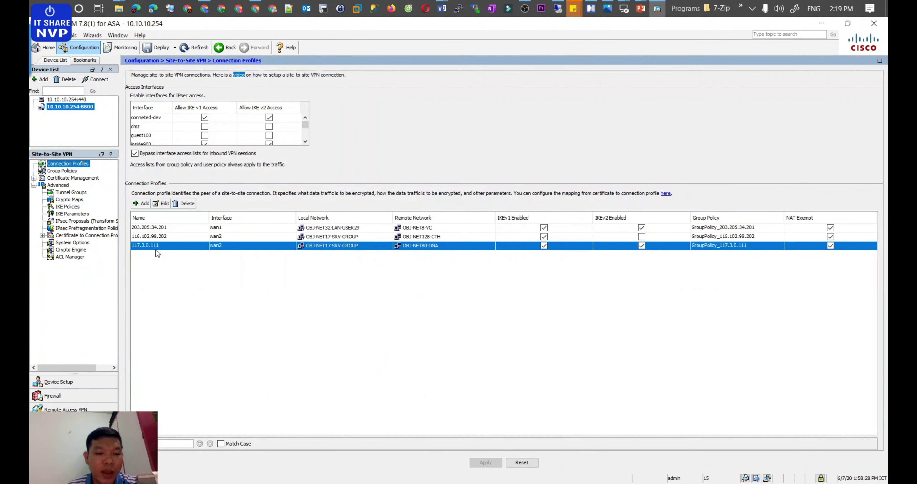
click(162, 236)
click(174, 204)
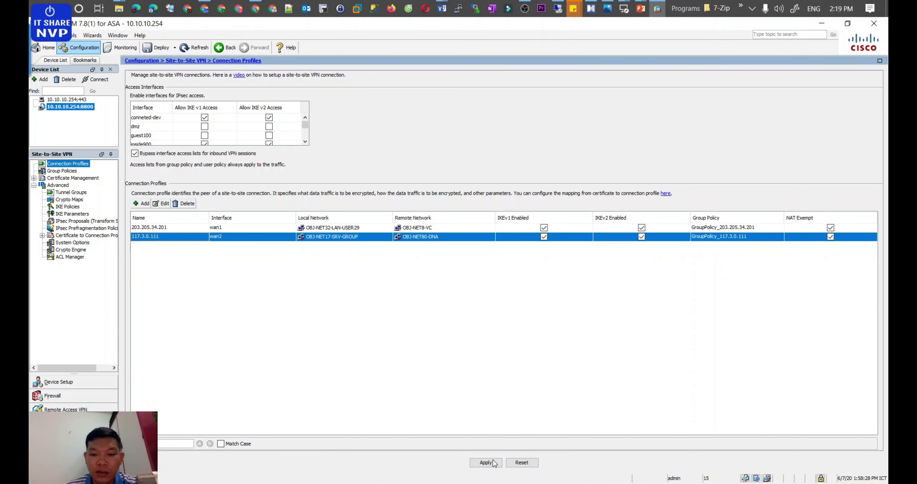
click(485, 462)
click(448, 318)
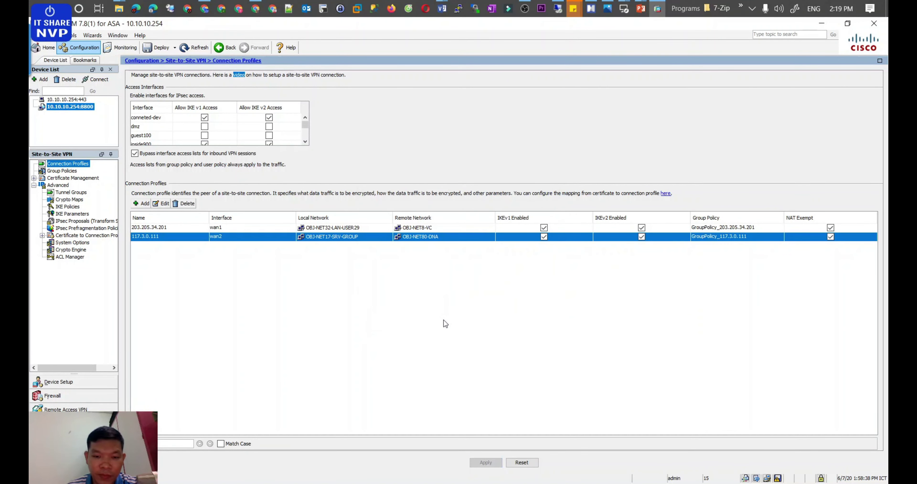
Step: Launch the Site-to-site VPN Wizard and advance to peer device identification
click(92, 35)
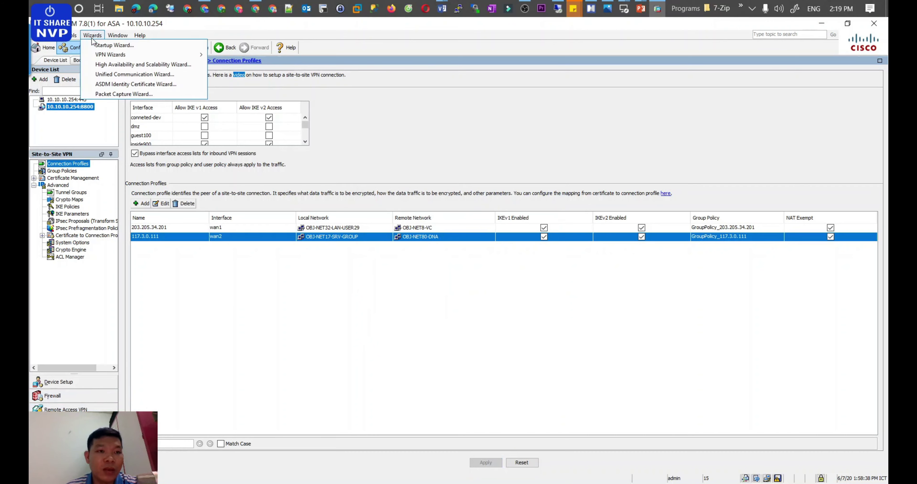
mouse_move(99, 56)
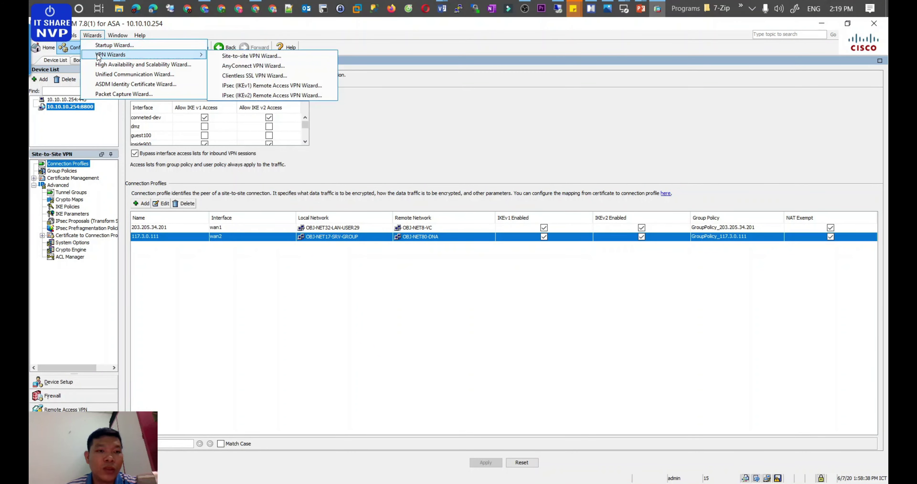
click(229, 56)
click(366, 354)
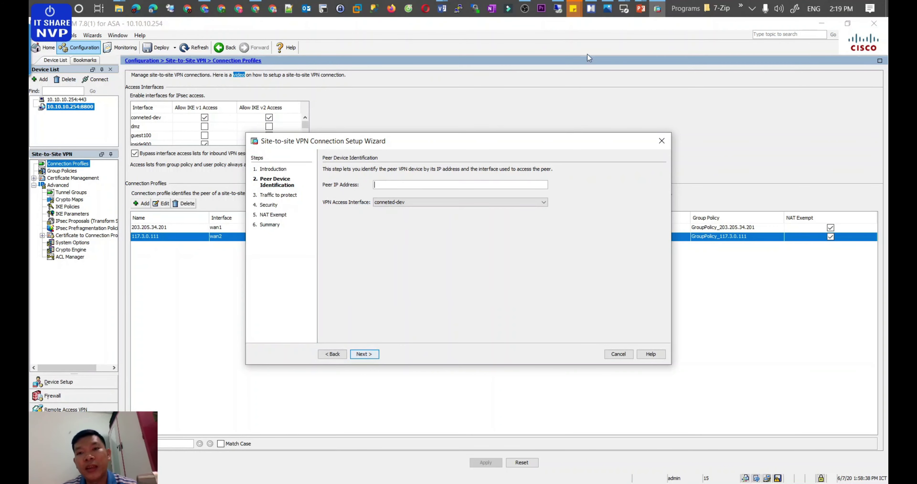
click(591, 8)
Step: Look up the DrayTek peer WAN address 116.102.98.202 under Peer device in the mind map
scroll(517, 142, up, 5)
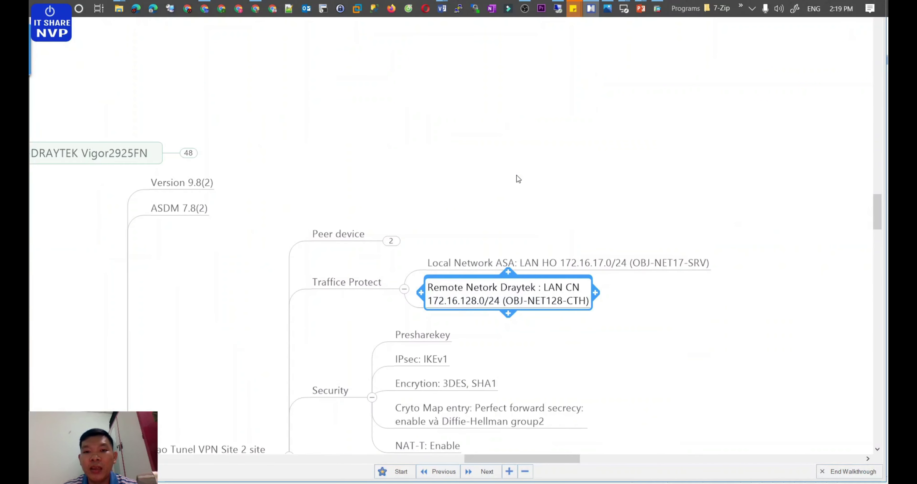
click(390, 239)
click(565, 234)
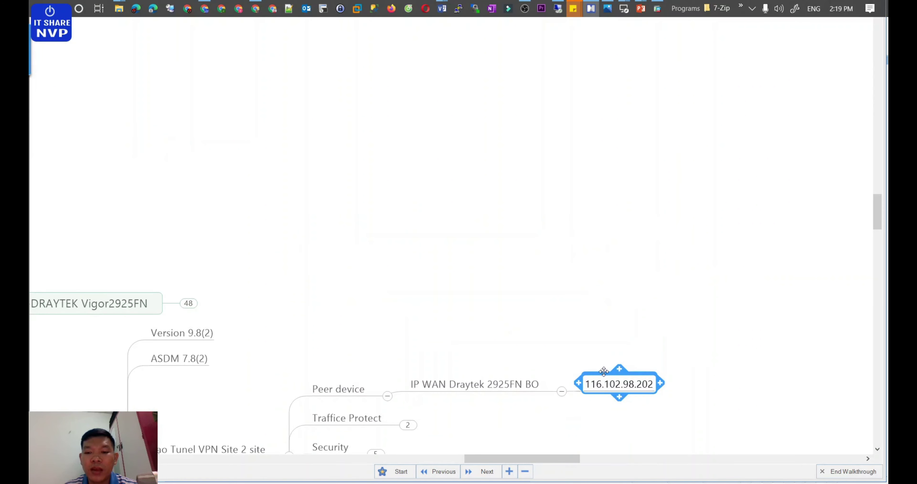
double_click(604, 371)
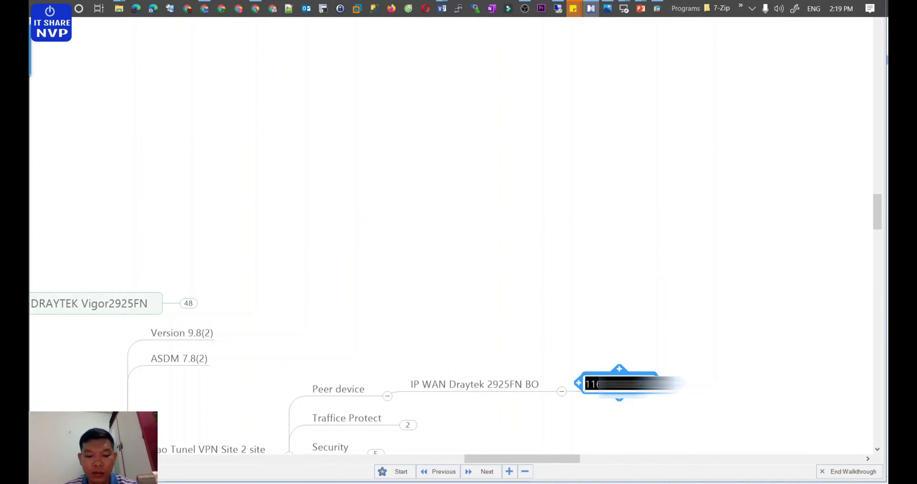
click(493, 174)
click(657, 8)
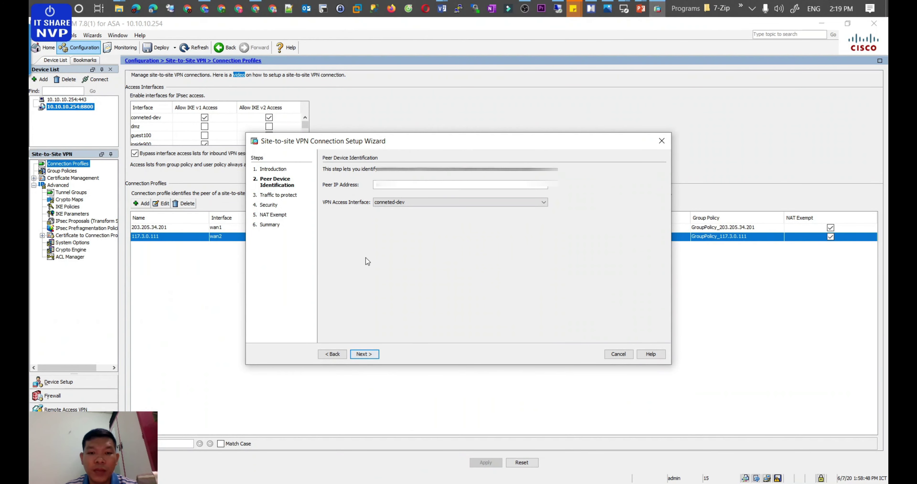
Step: Enter peer IP 116.102.98.202 with wan2 as the VPN access interface, then continue
click(388, 185)
text(1)
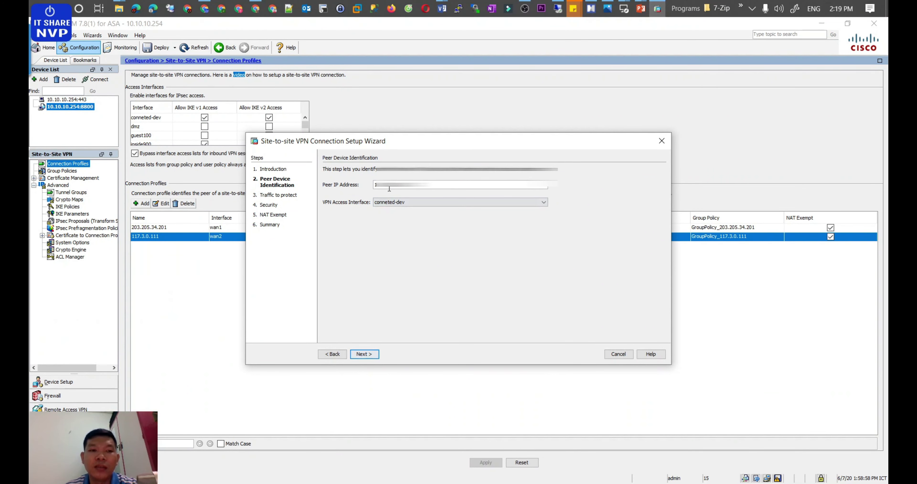
click(393, 202)
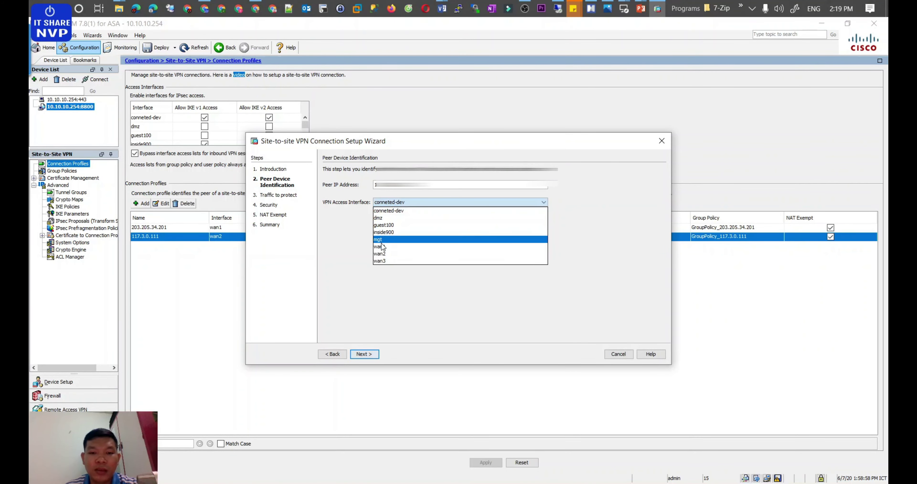
click(381, 254)
click(366, 354)
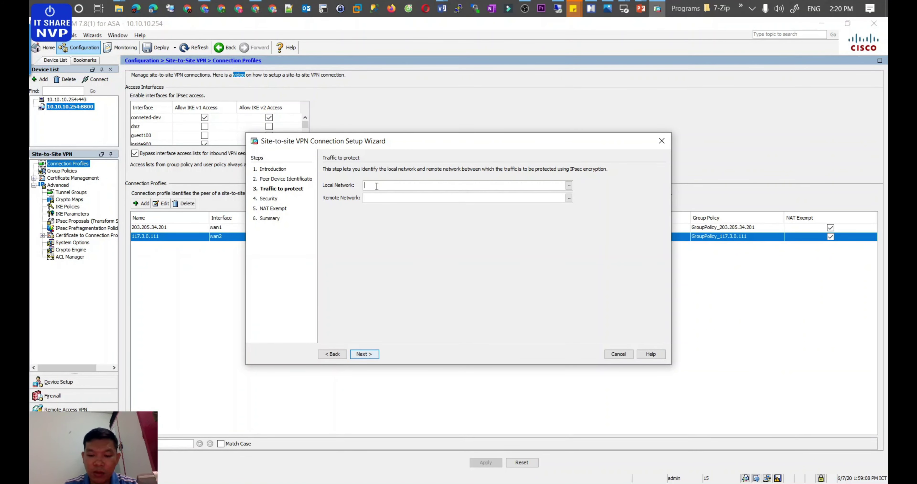
Step: Set Local Network to OBJ-NET17-SRV-GROUP and browse the local network objects
text(obj-net1)
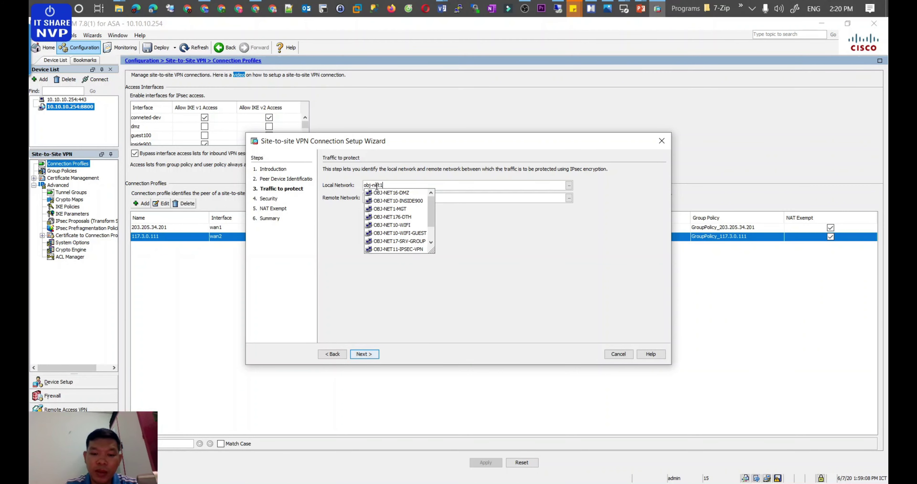
text(7)
key(Down)
key(Down)
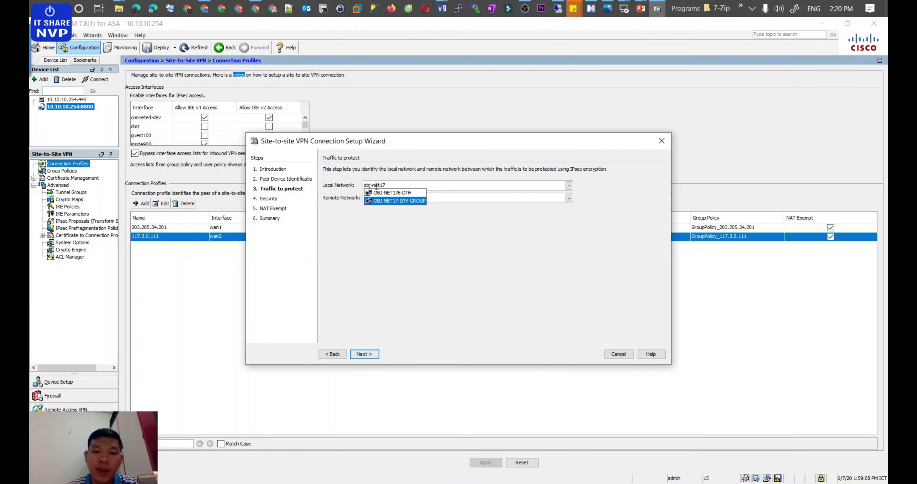
key(Return)
click(568, 185)
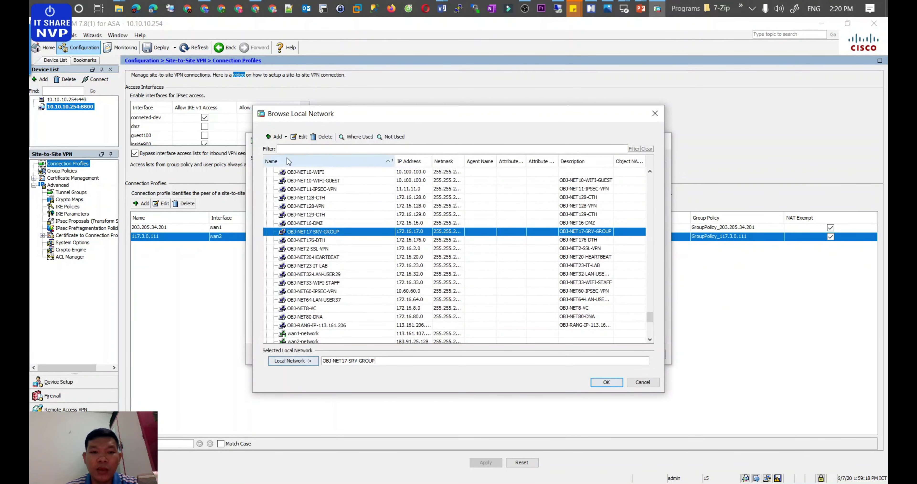
Step: Add a Network object named OBJ-NET17-HO with the description OBJ-NET17-HO
click(279, 137)
click(285, 148)
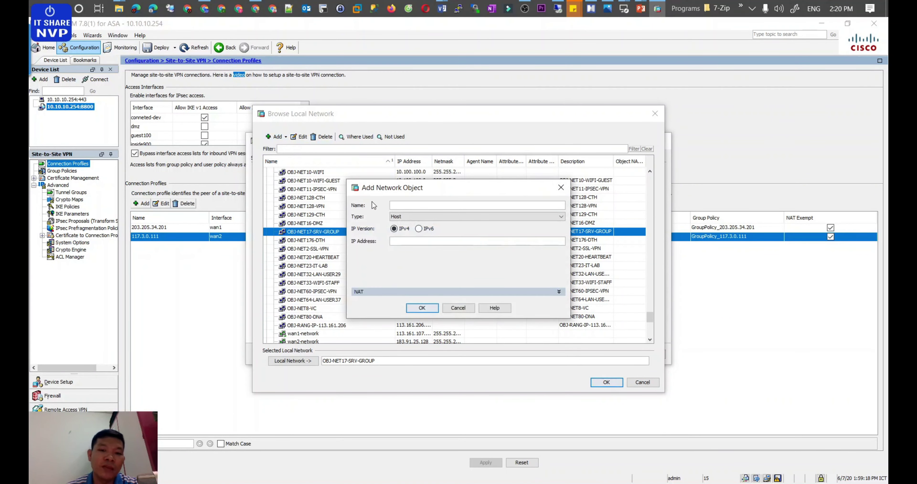
click(400, 217)
click(409, 239)
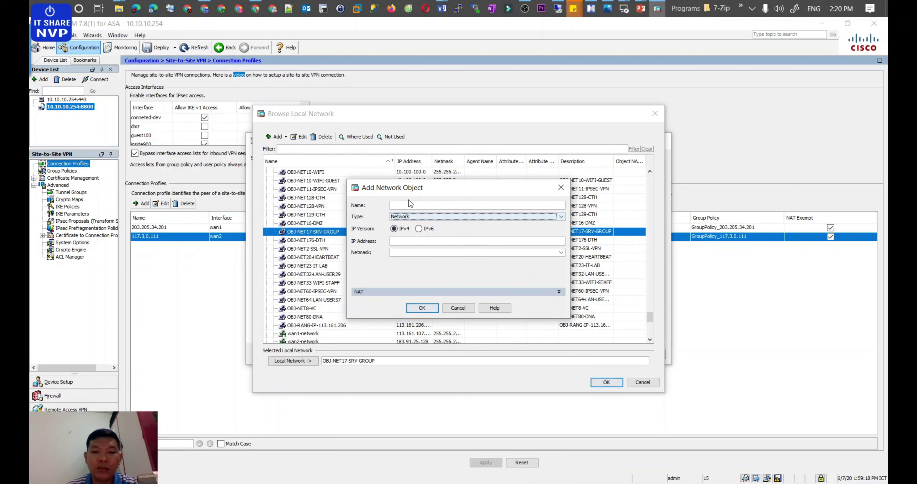
click(404, 203)
text(NET17-LAN)
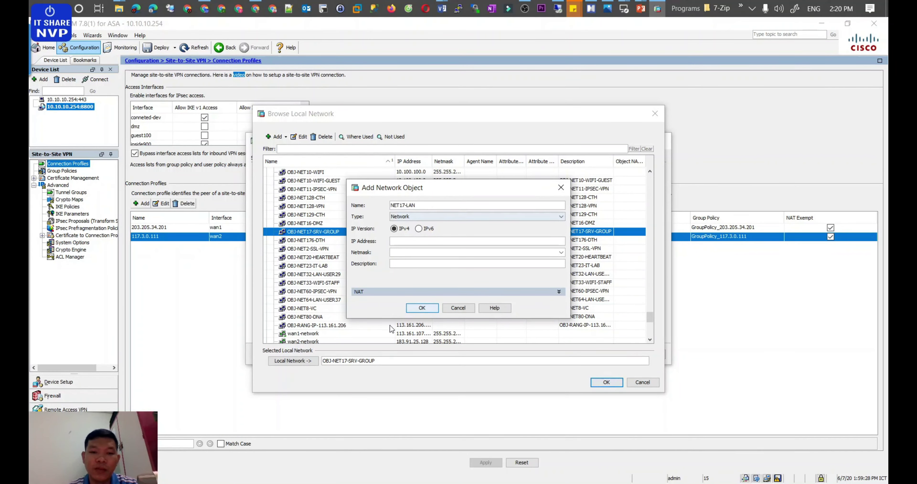
drag(424, 206, 397, 199)
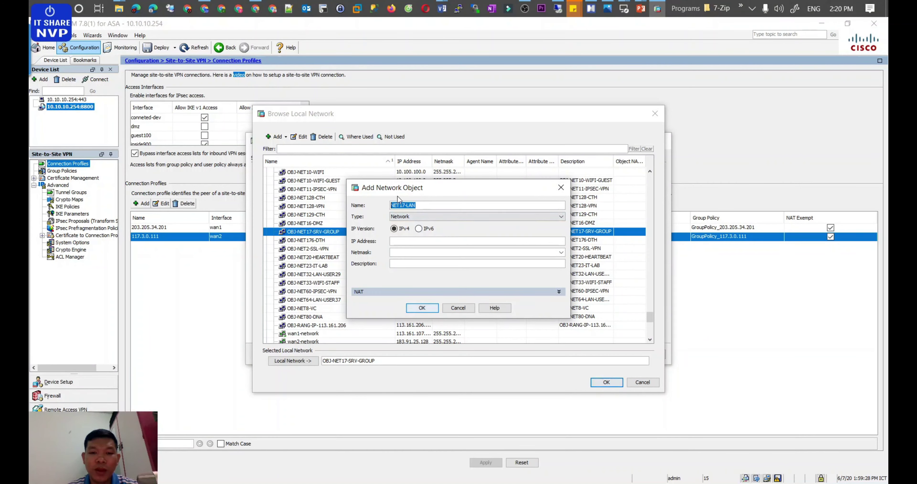
text(obj)
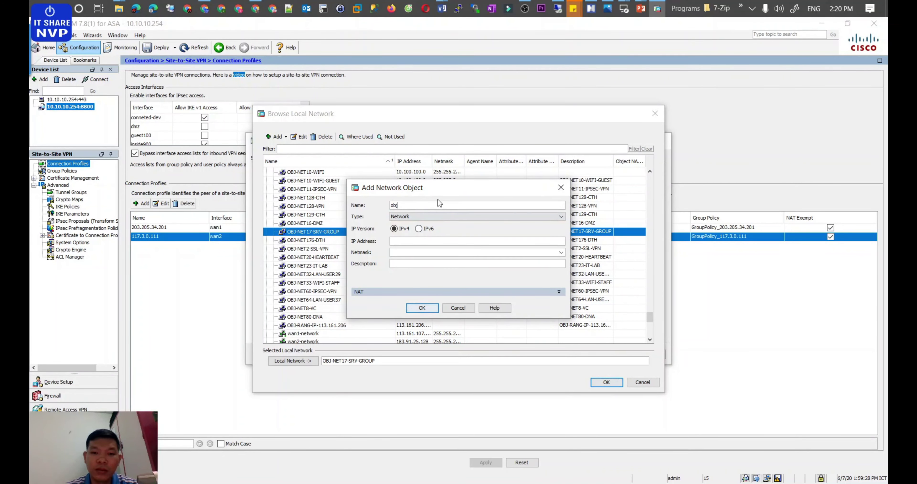
key(BackSpace)
key(BackSpace)
key(BackSpace)
text(OBJ-NET)
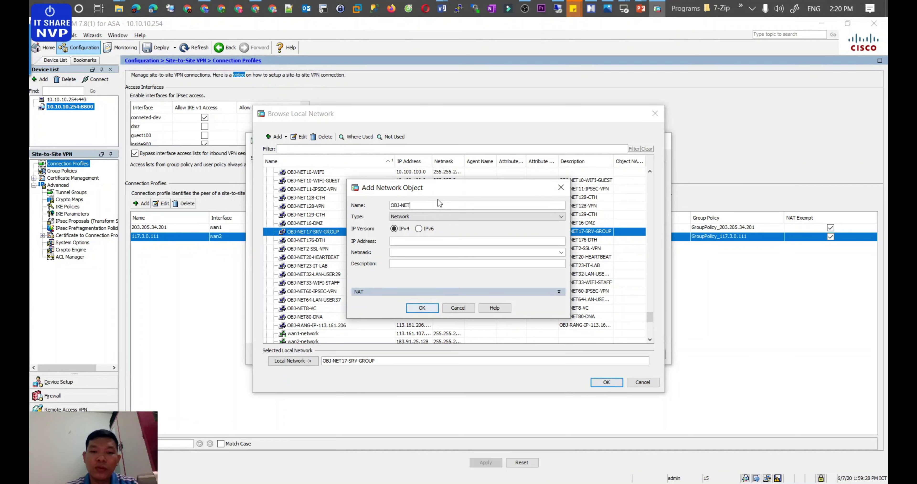
text(17-HO)
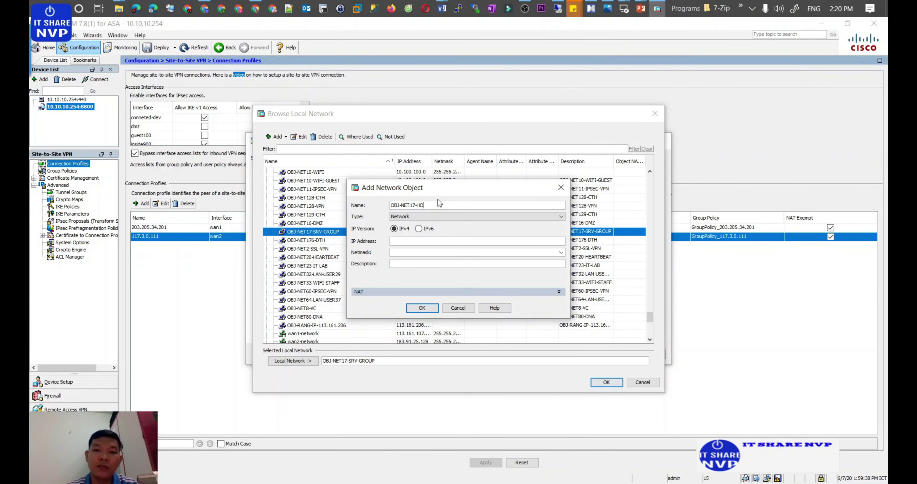
key(ctrl+a)
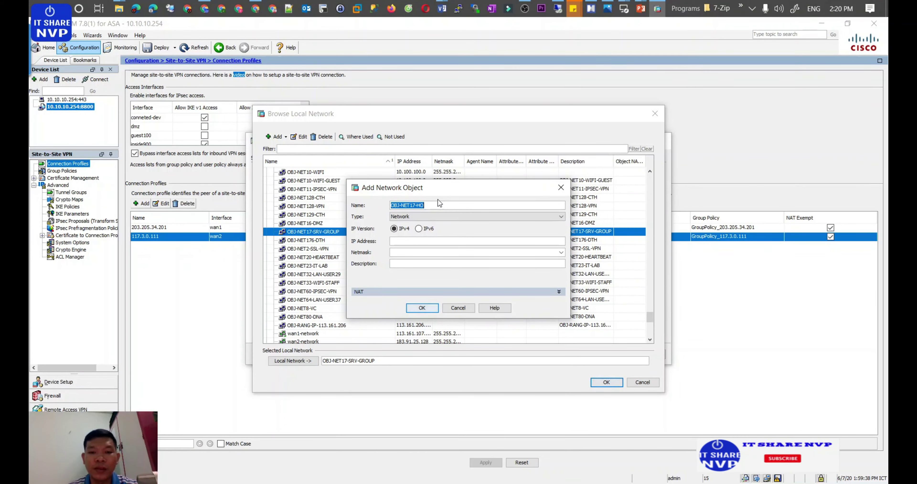
click(405, 265)
text(116.102.98.202)
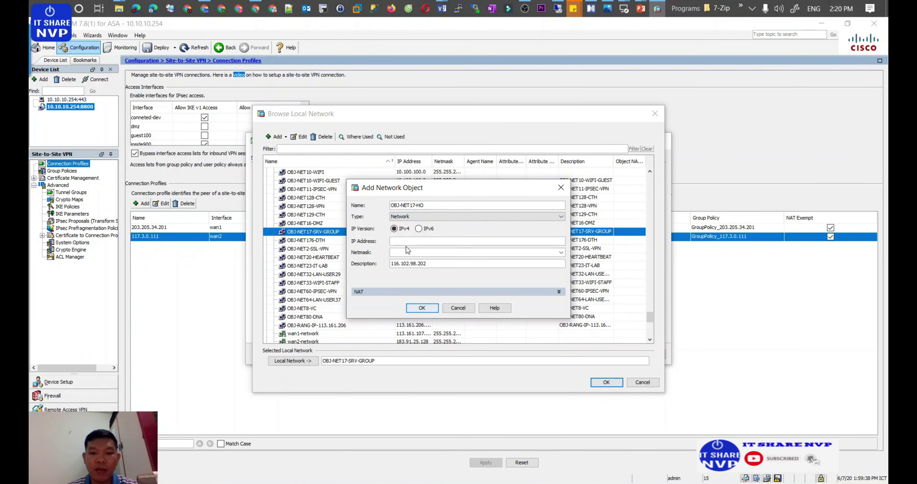
key(shift+Tab)
key(shift+Tab)
key(shift+Tab)
key(shift+Tab)
key(shift+Tab)
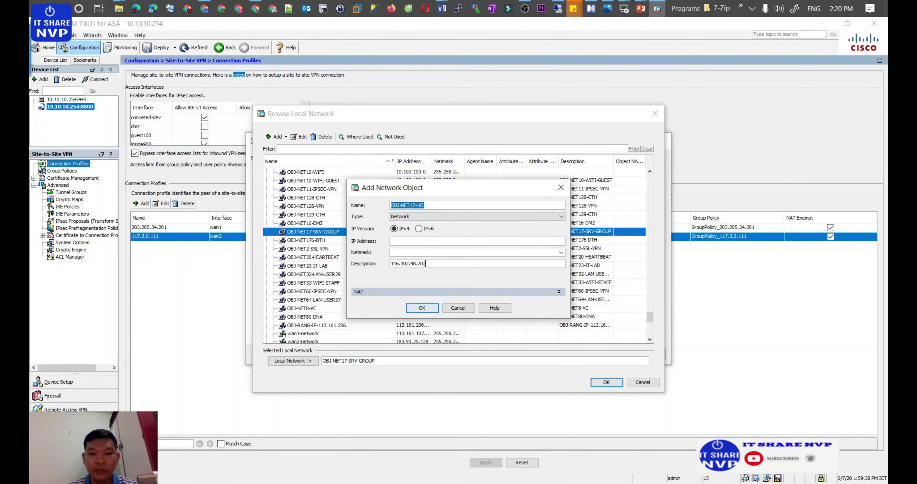
key(ctrl+c)
drag(426, 263, 388, 264)
key(ctrl+v)
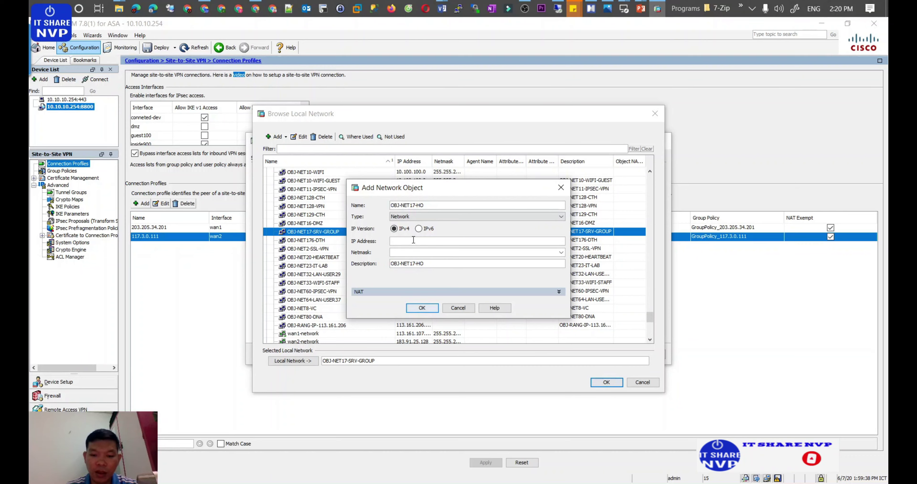
Step: Give OBJ-NET17-HO IP 172.16.17.0 and netmask 255.255.255.0, then save it
click(414, 241)
text(172.16.)
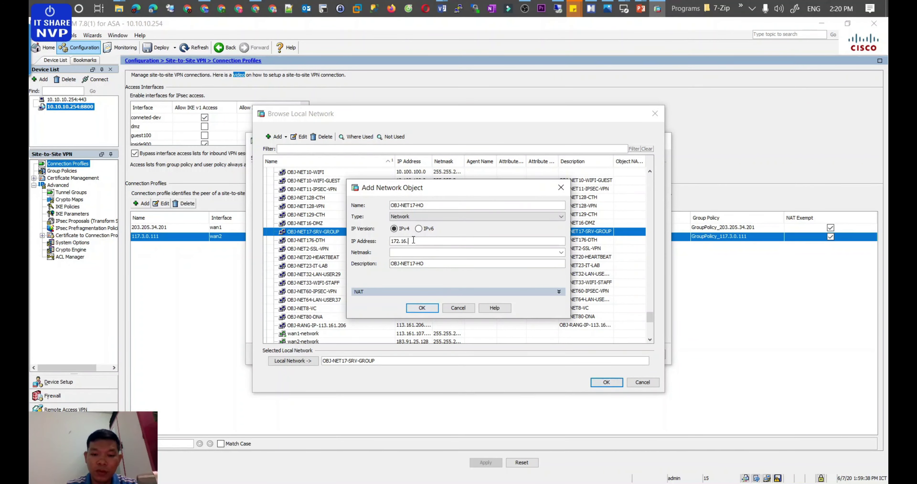
text(17.0)
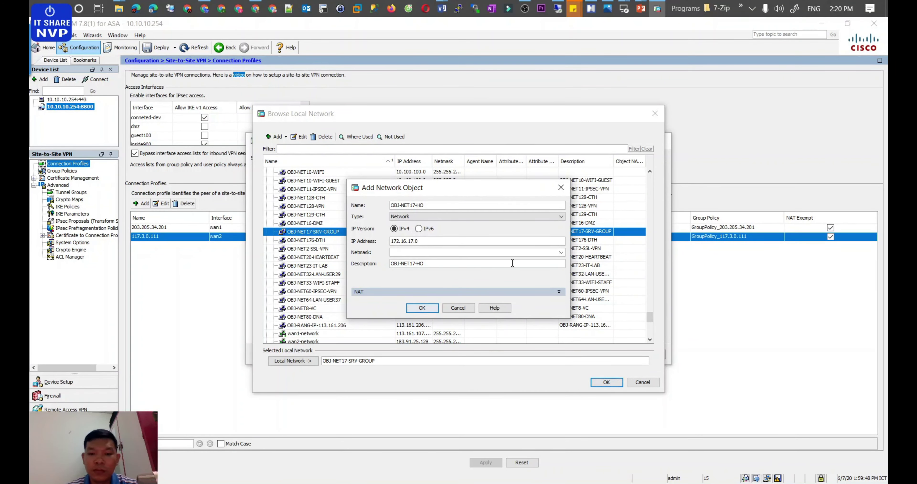
click(561, 252)
click(460, 261)
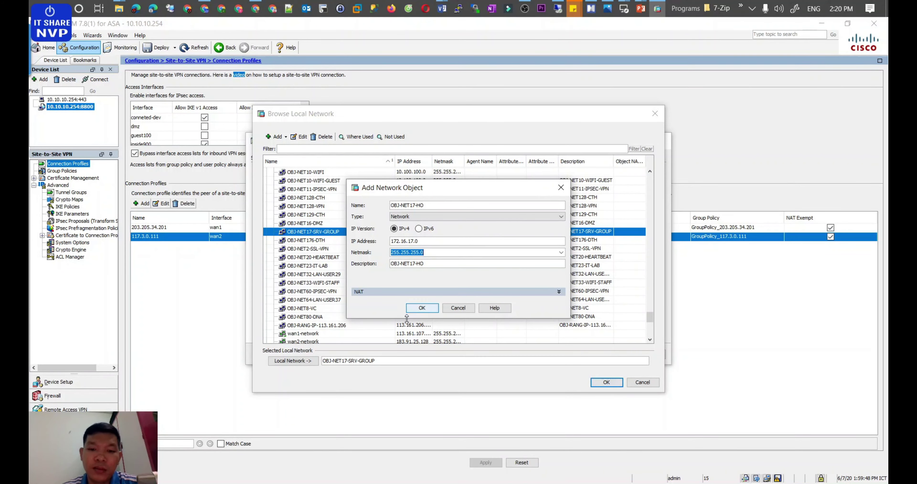
click(422, 308)
click(422, 308)
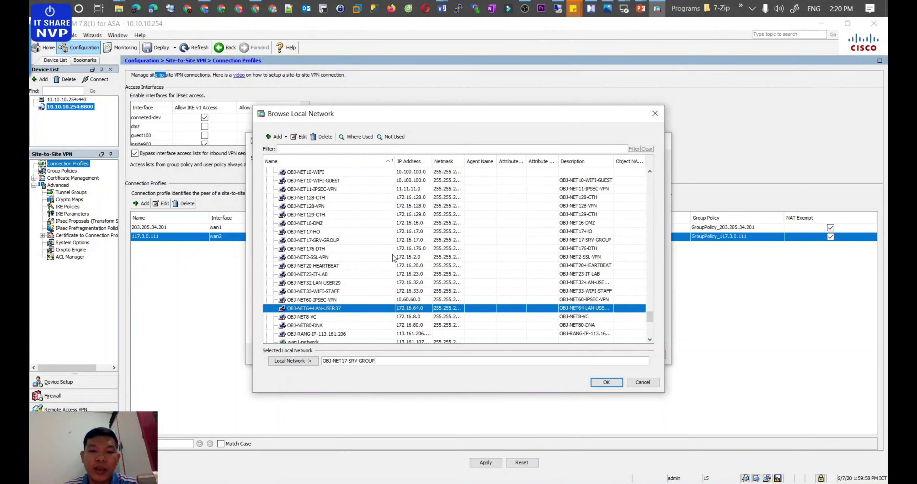
click(599, 382)
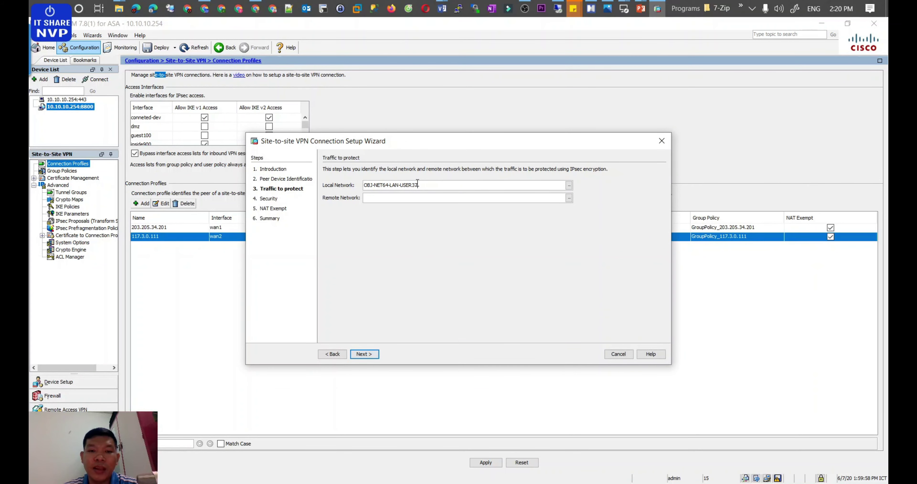
Step: Set the wizard's Local Network back to OBJ-NET17-SRV-GROUP
drag(426, 185, 318, 185)
text(OBJ)
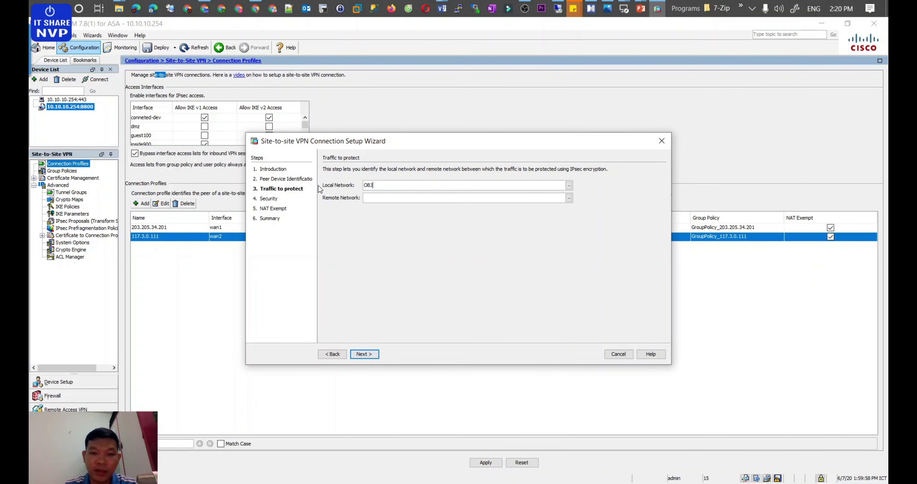
text(-NET17)
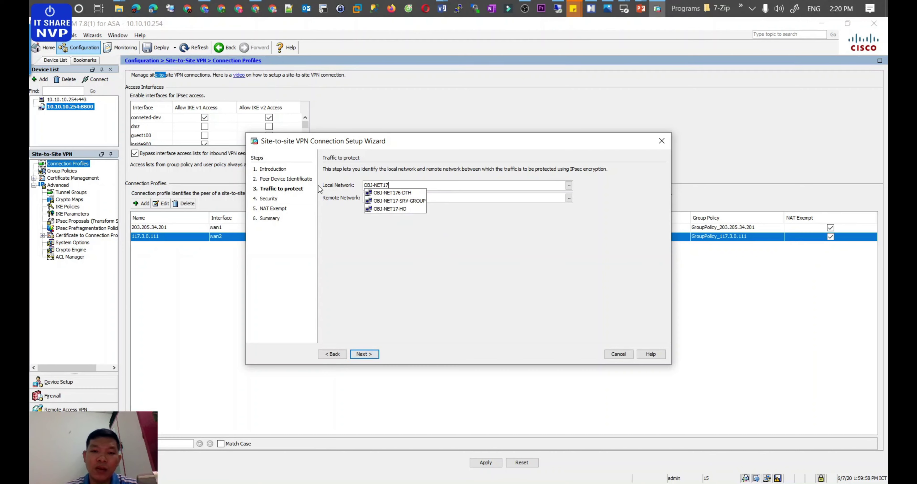
key(Down)
key(Down)
key(Down)
key(Up)
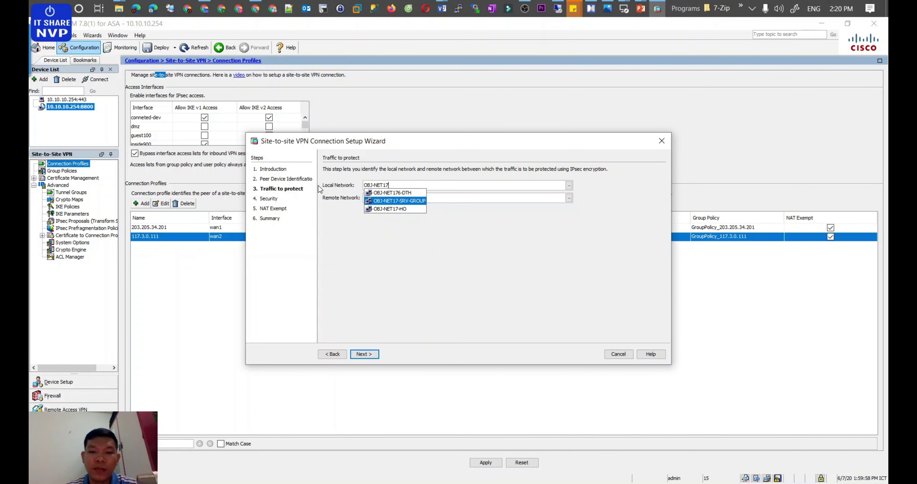
key(Return)
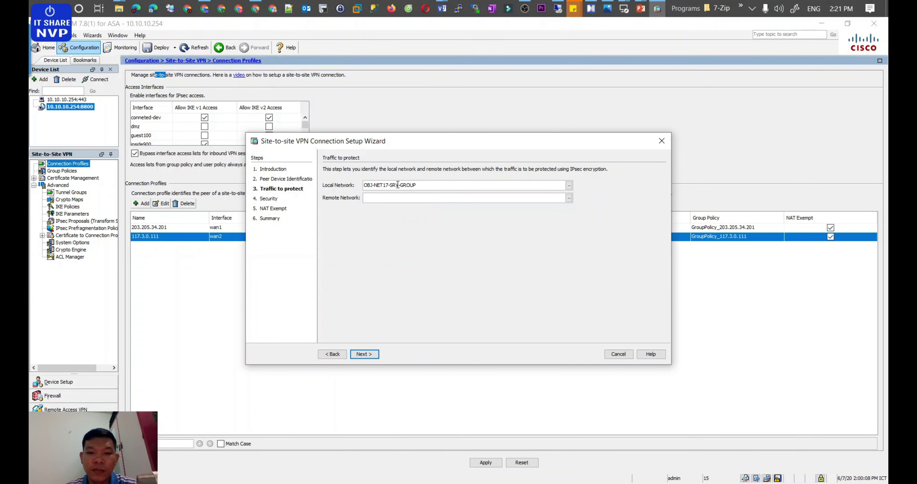
drag(415, 187, 341, 178)
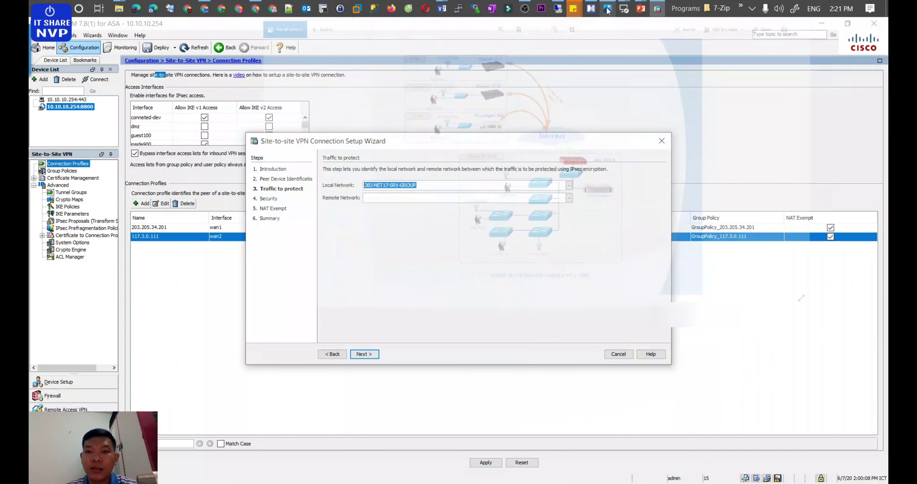
Step: Expand Policy, Policy Local to Remote VPN and Policy Remote VPN to Local in the mind map
click(588, 11)
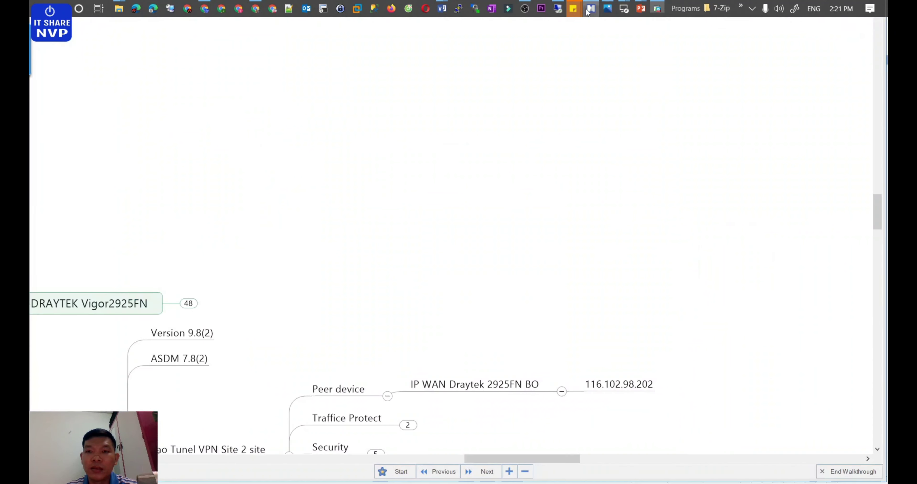
scroll(563, 379, down, 10)
scroll(556, 366, up, 5)
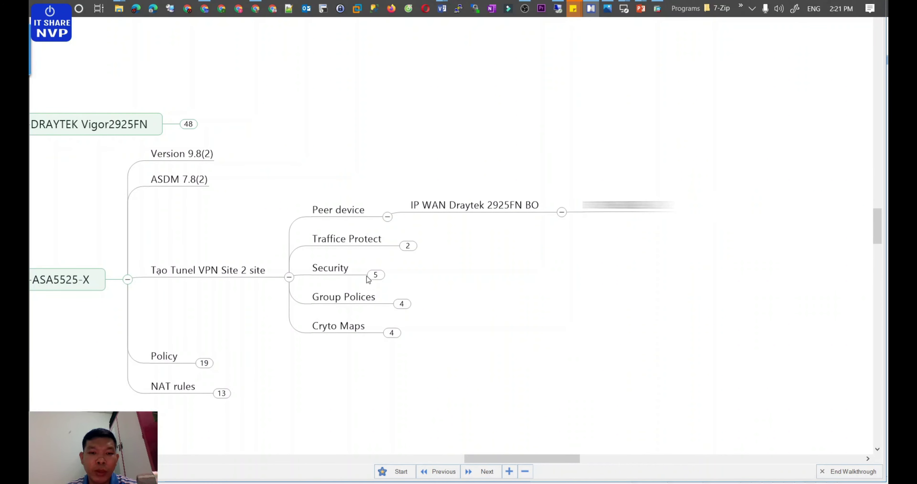
drag(477, 455, 435, 449)
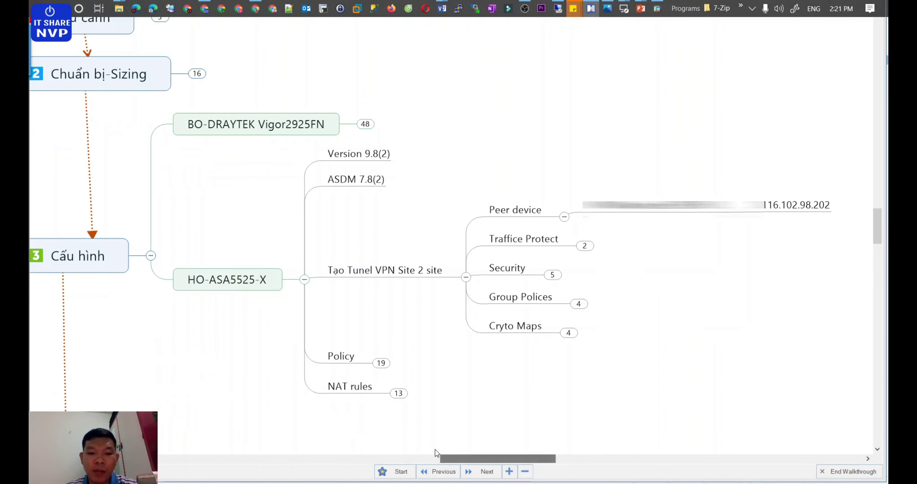
click(379, 363)
click(553, 342)
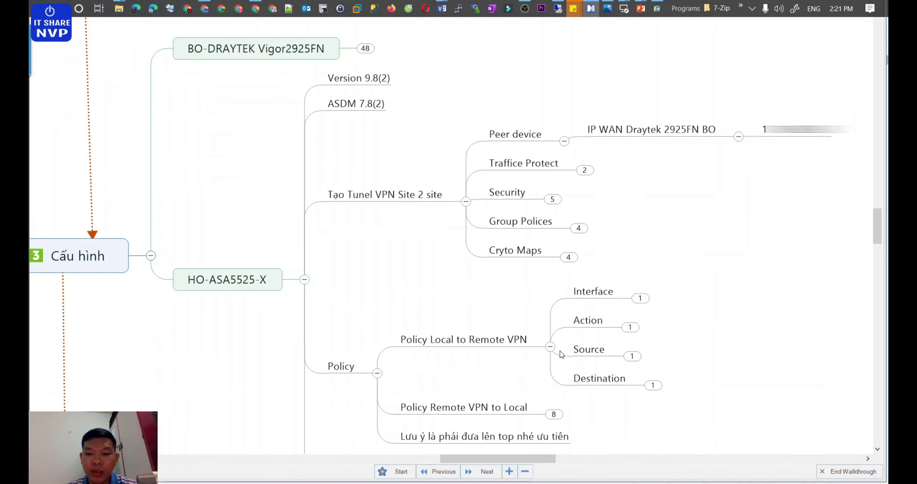
click(553, 414)
key(alt+Tab)
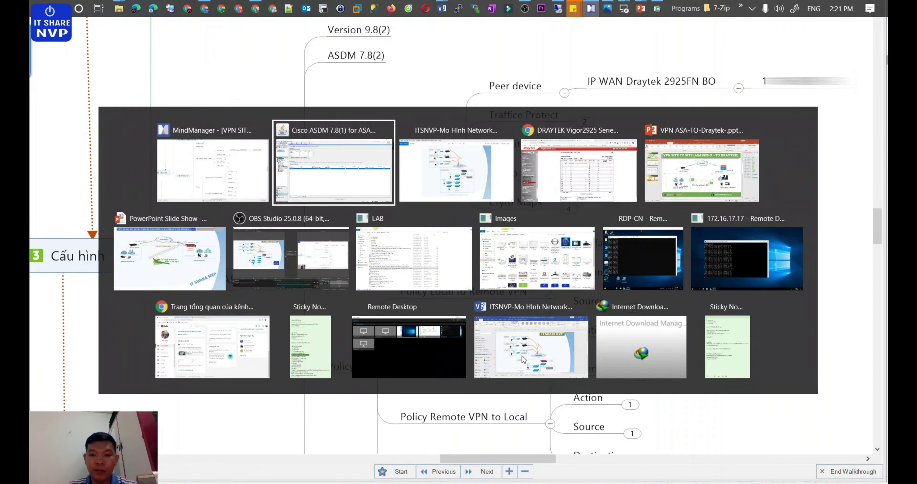
Step: Set the wizard's Remote Network to OBJ-NET128-CTH
click(384, 199)
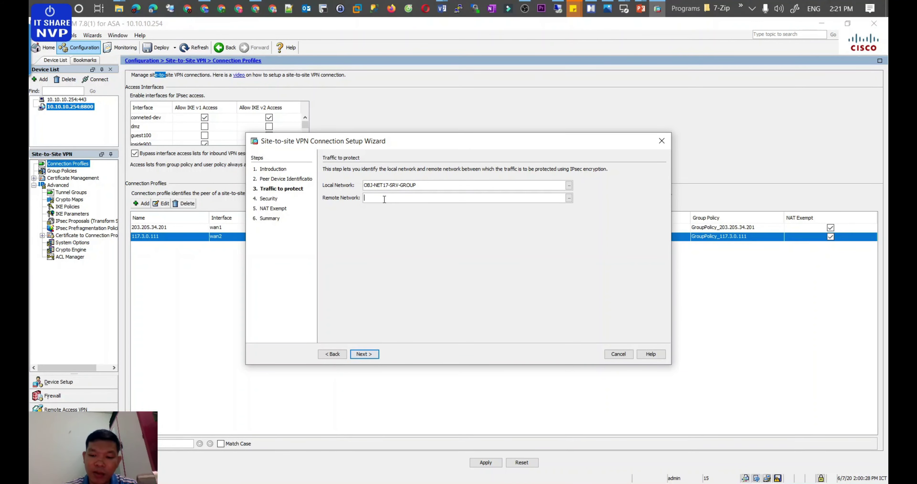
text(obj-net128)
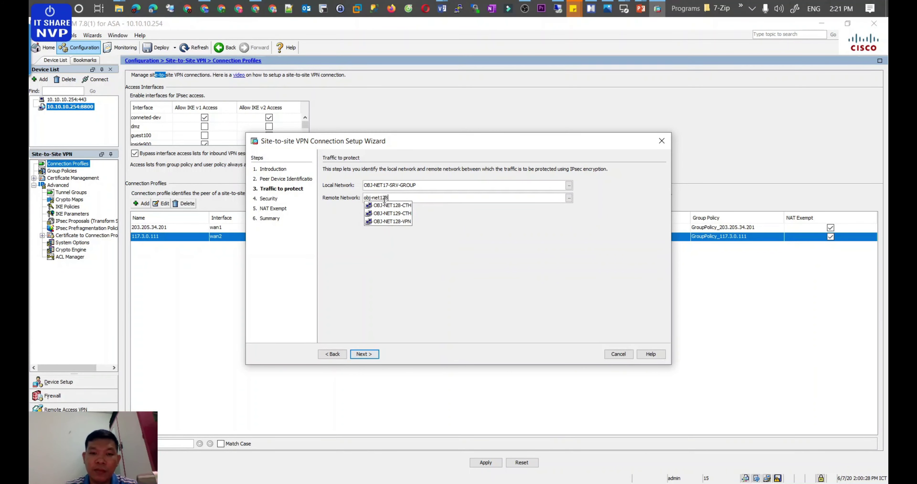
key(Down)
key(Return)
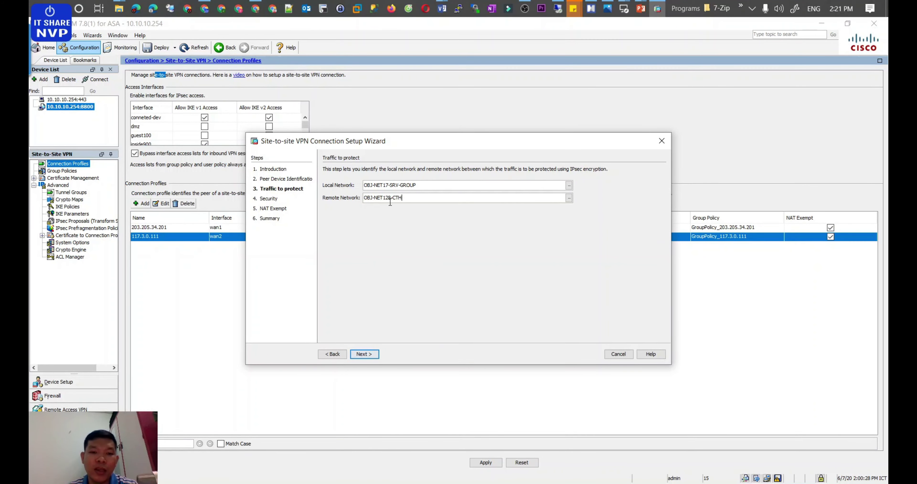
click(376, 353)
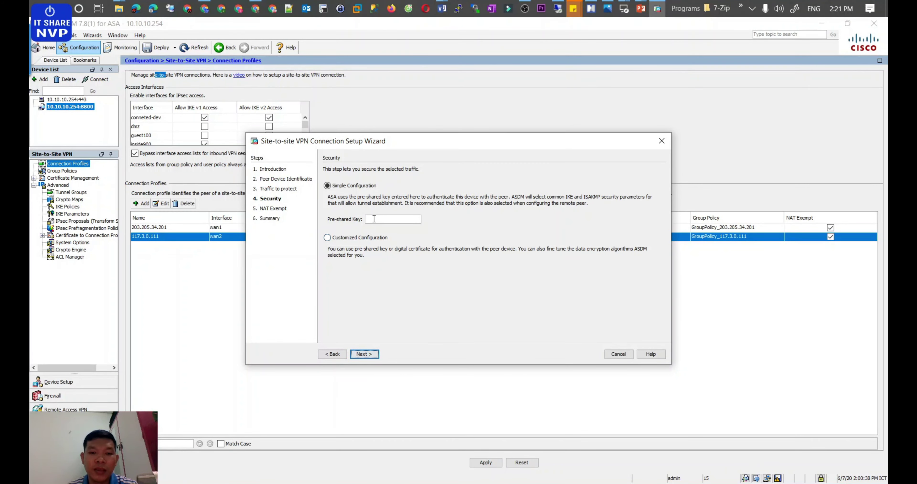
Step: Enter the pre-shared key, exempt inside900 from NAT, and finish the wizard
click(752, 9)
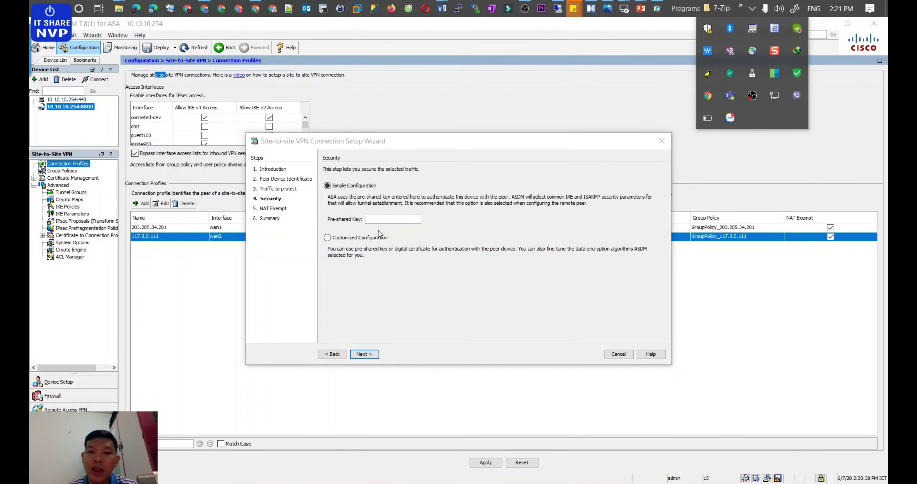
click(380, 218)
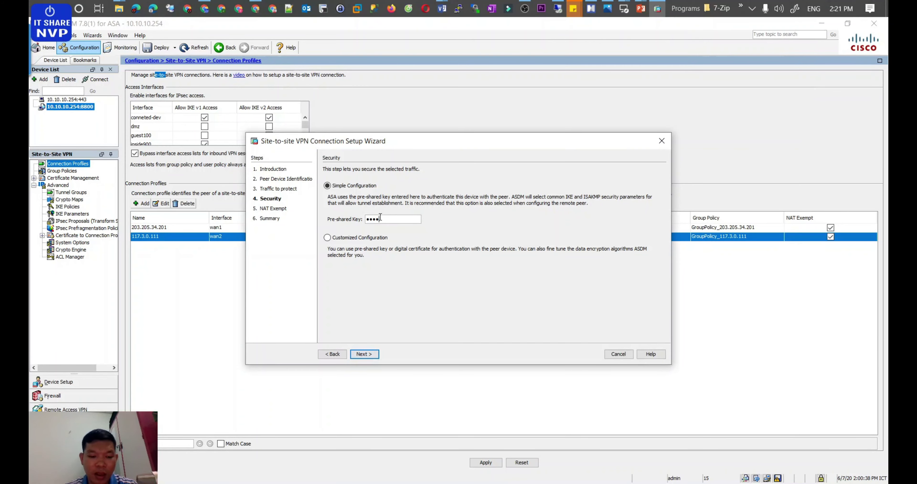
click(370, 353)
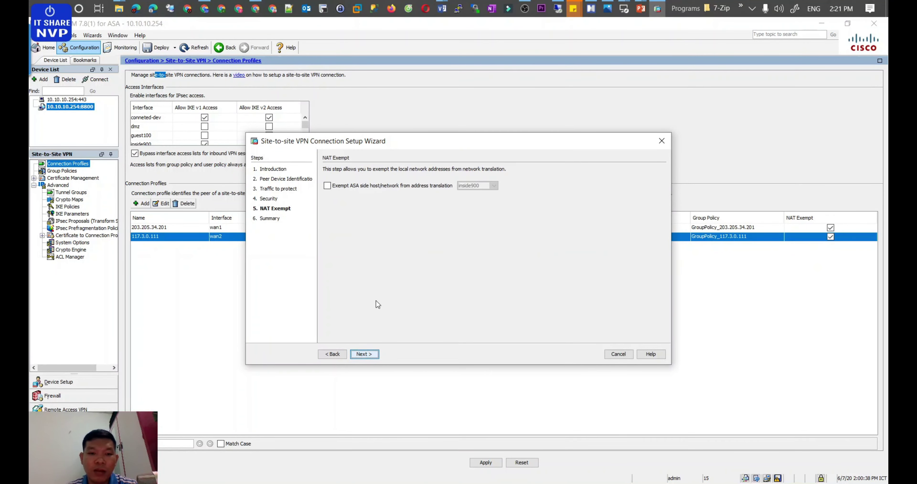
click(326, 186)
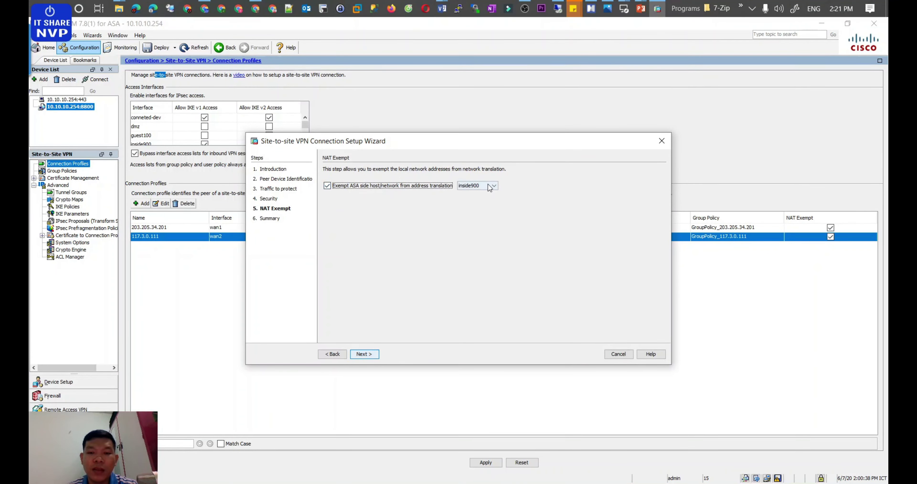
click(369, 353)
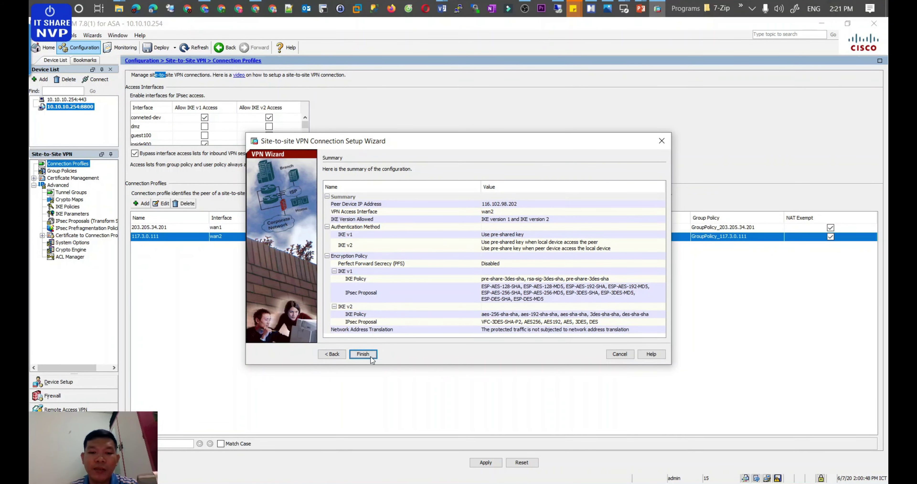
click(362, 353)
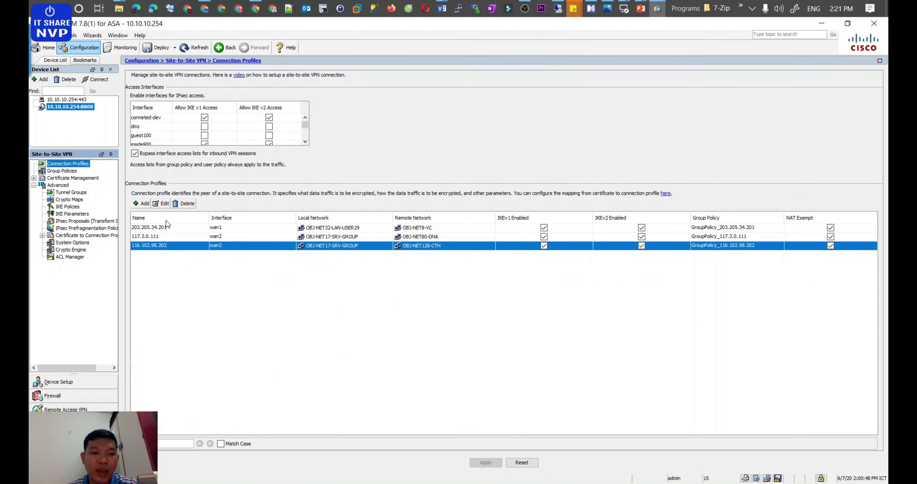
Step: Open the 116.102.98.202 profile for editing after checking the mind map's Traffic Protect and Security notes
click(162, 203)
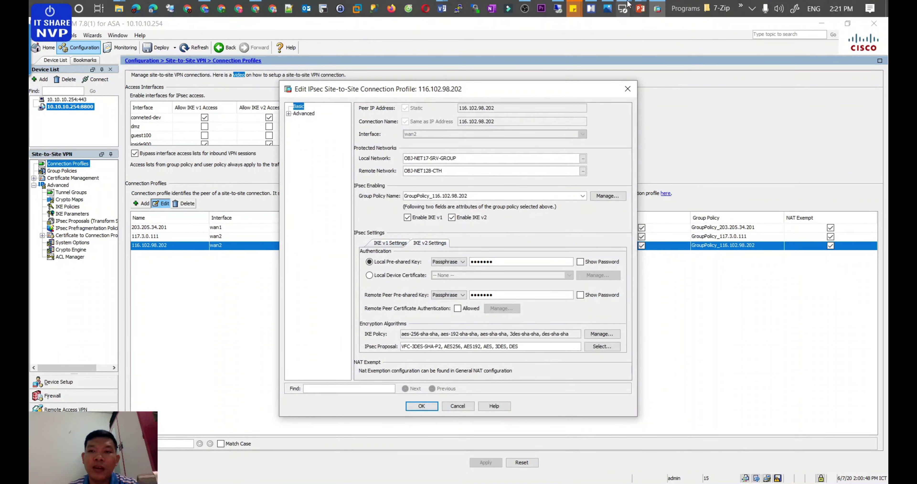
click(591, 9)
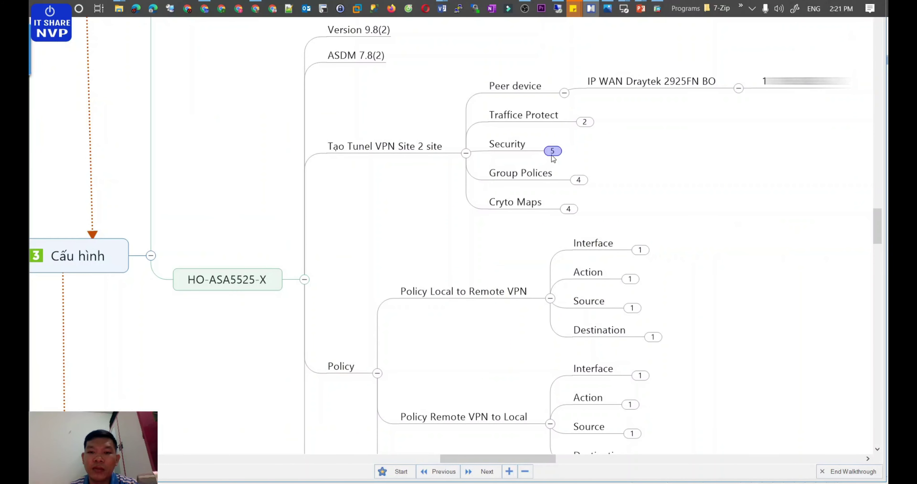
click(588, 122)
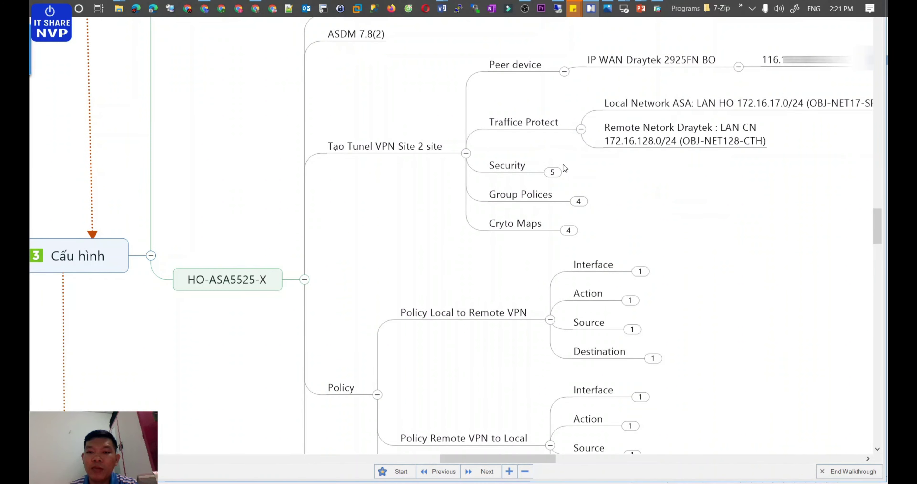
click(556, 171)
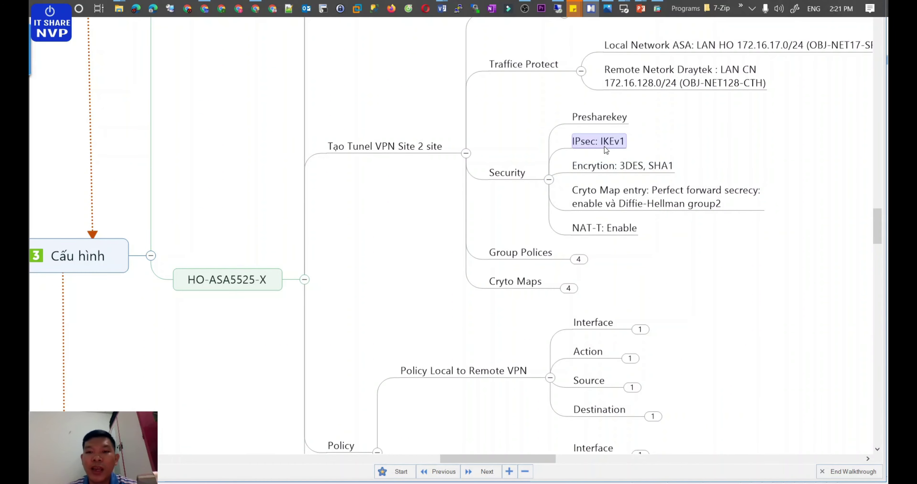
click(657, 8)
Step: Disable IKE v2, enable perfect forward secrecy in the crypto map entry, and apply
click(451, 217)
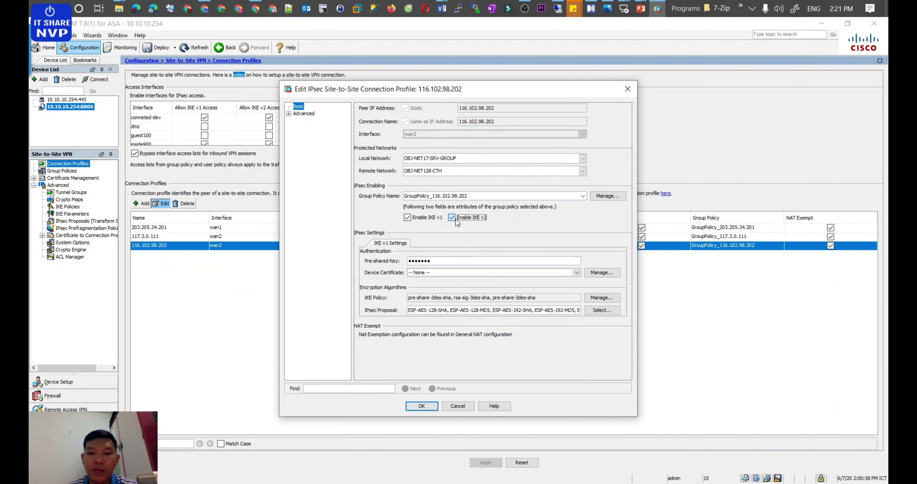
click(289, 114)
click(457, 119)
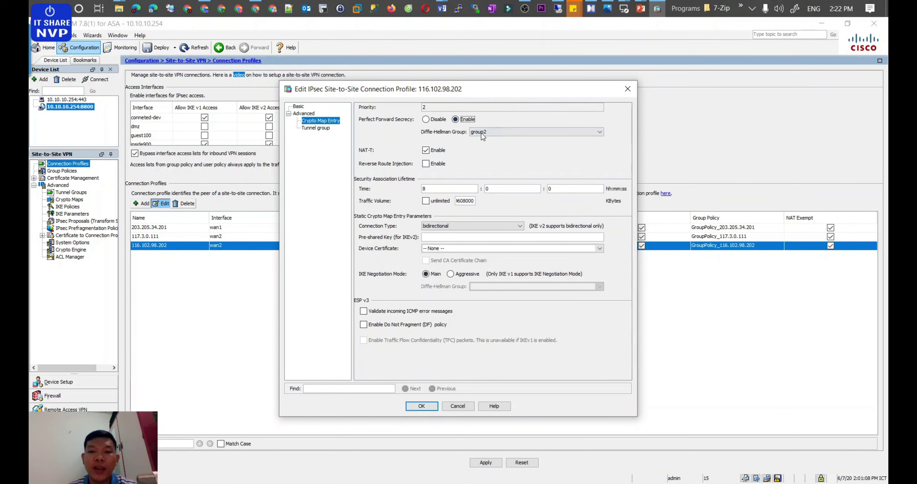
click(422, 406)
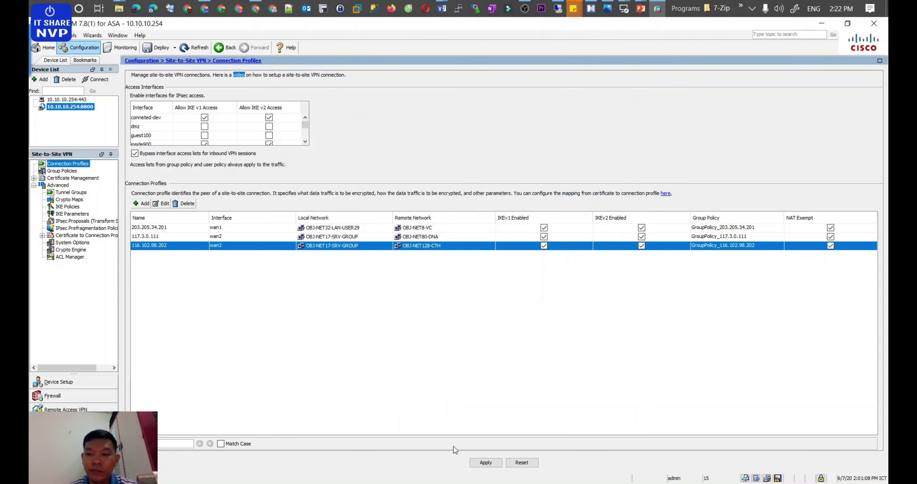
click(491, 462)
click(438, 317)
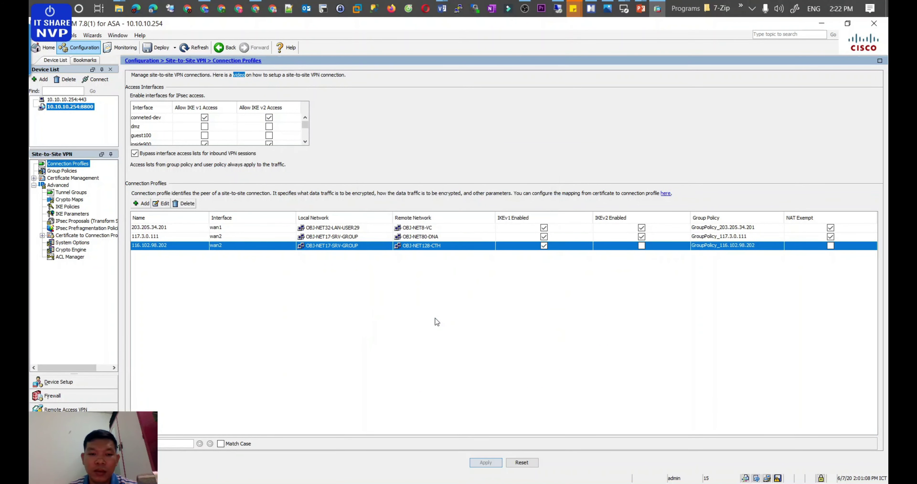
click(68, 171)
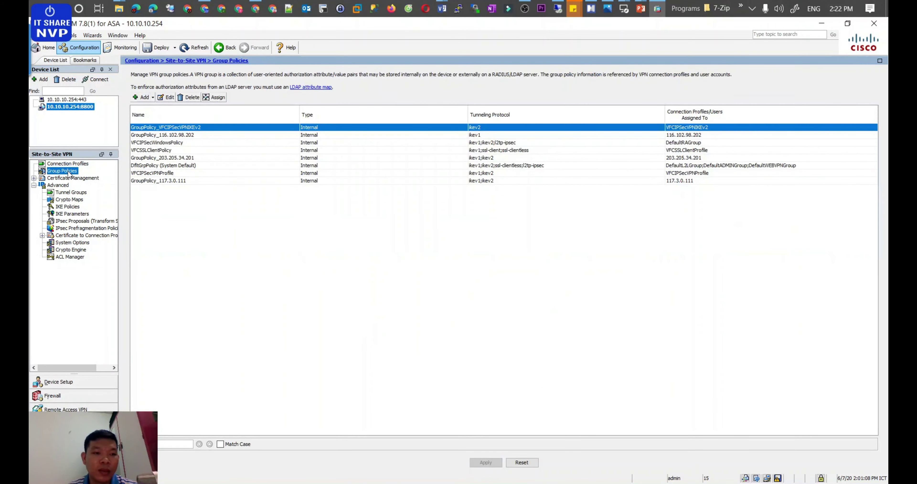
Step: Set GroupPolicy_116.102.98.202's idle timeout and maximum connect time to Unlimited and apply
double_click(174, 136)
click(388, 253)
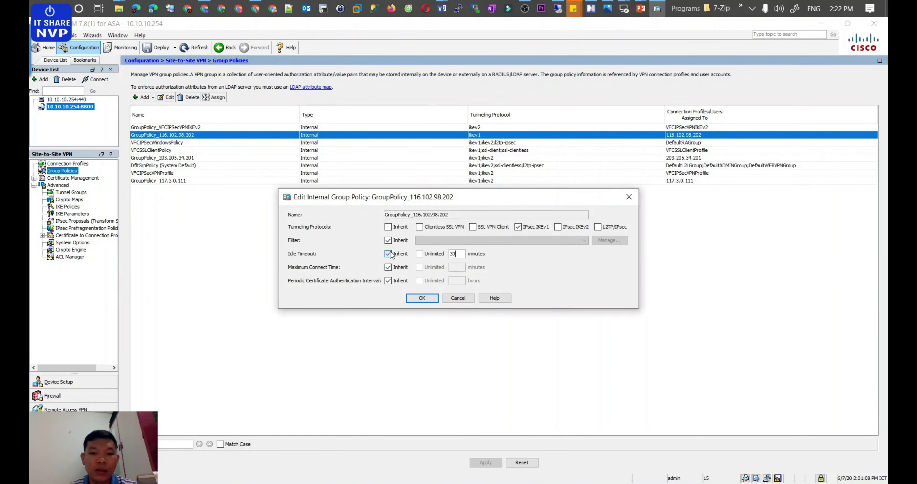
click(387, 267)
click(420, 267)
click(430, 253)
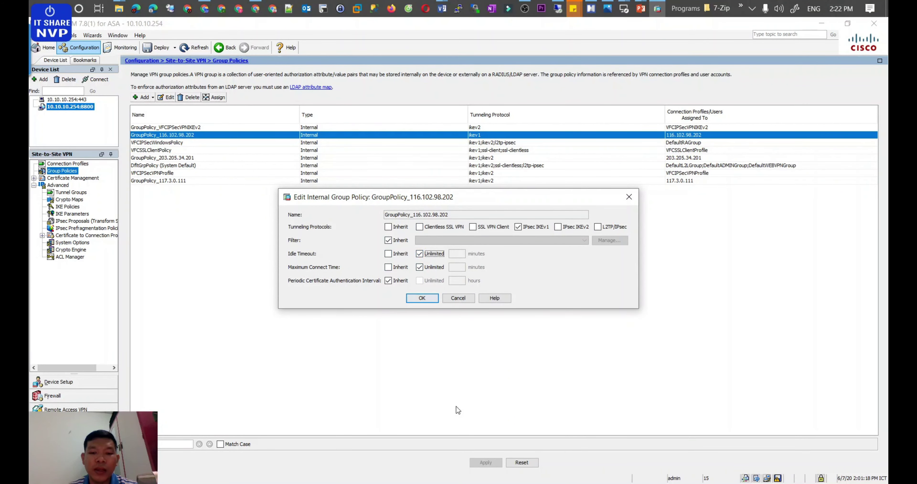
click(416, 299)
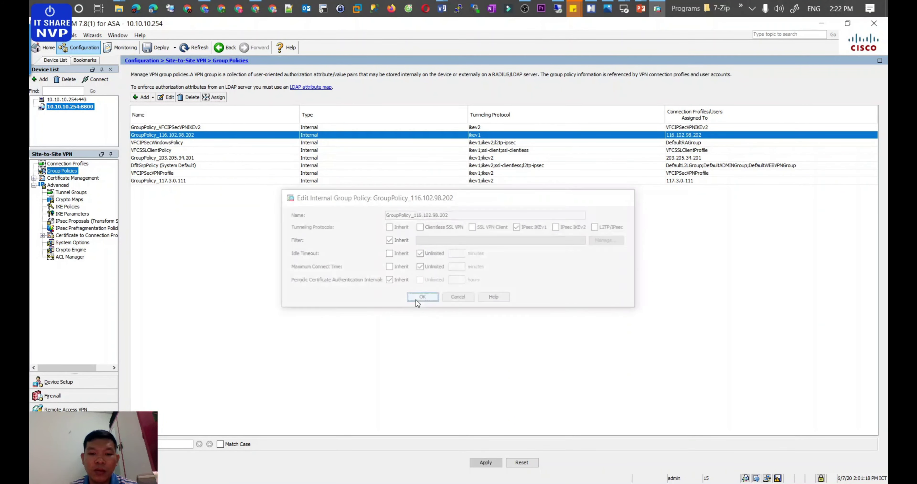
click(481, 463)
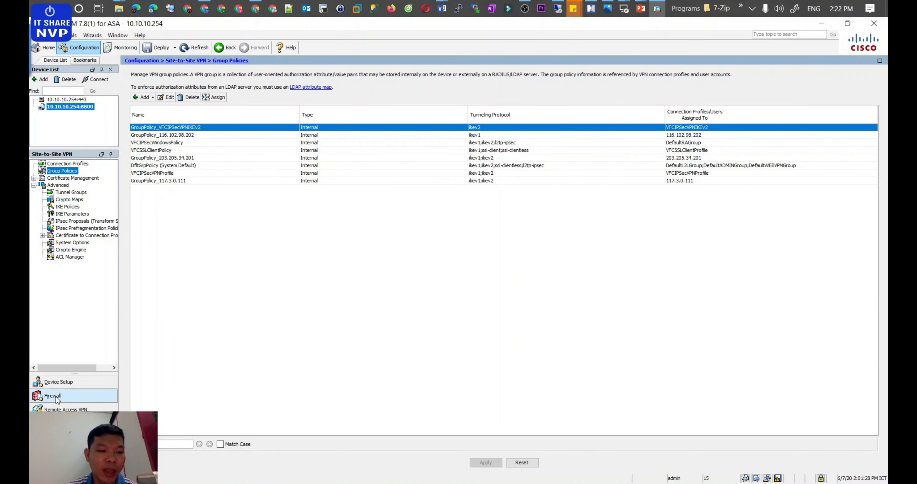
Step: Start a new firewall access rule, then bring up the mind map's Policy notes
click(68, 400)
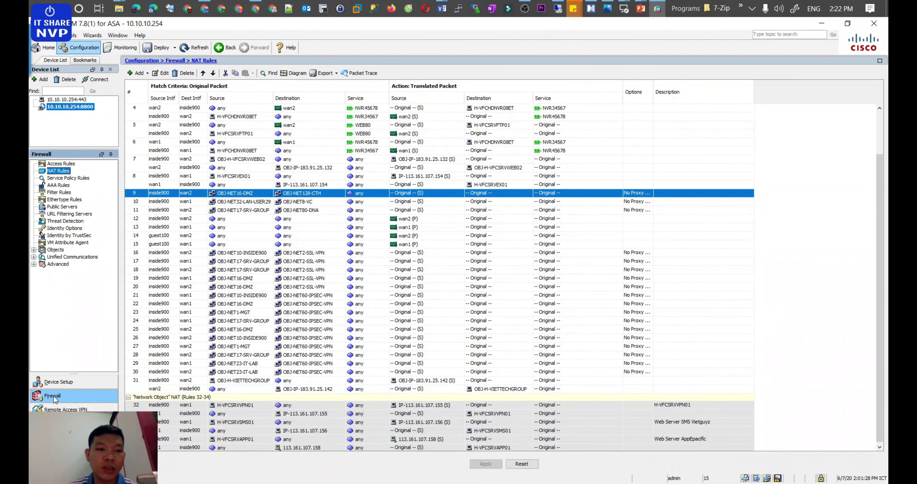
click(54, 163)
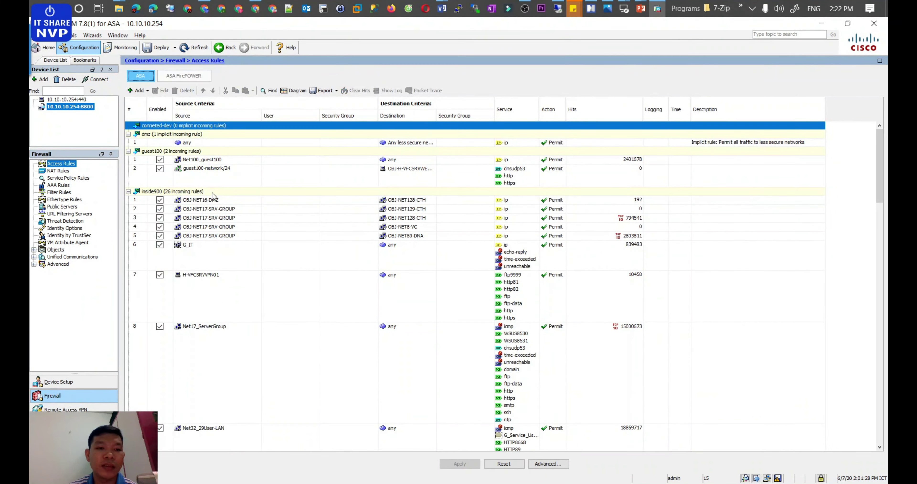
click(139, 91)
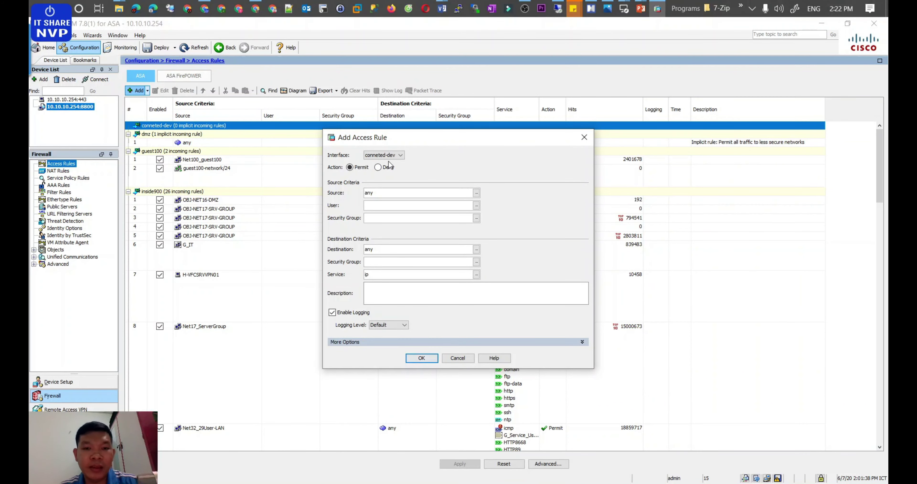
click(591, 10)
scroll(499, 350, down, 3)
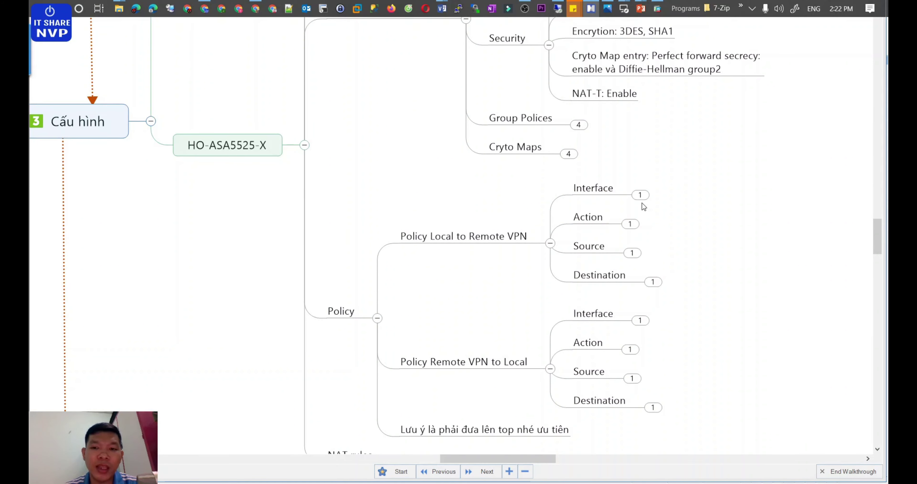
Step: Expand the Interface, Action and Source nodes to read inside900, Permit and OBJ-NET16-DMZ
click(639, 195)
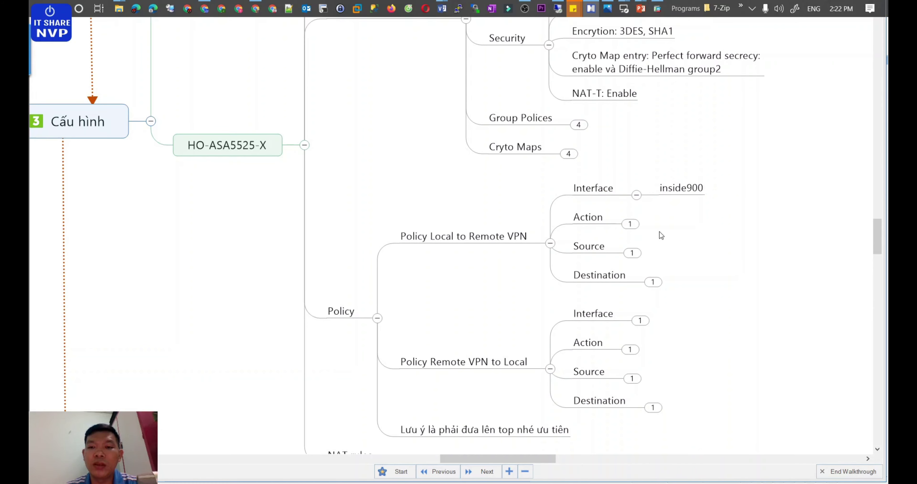
click(630, 224)
click(634, 259)
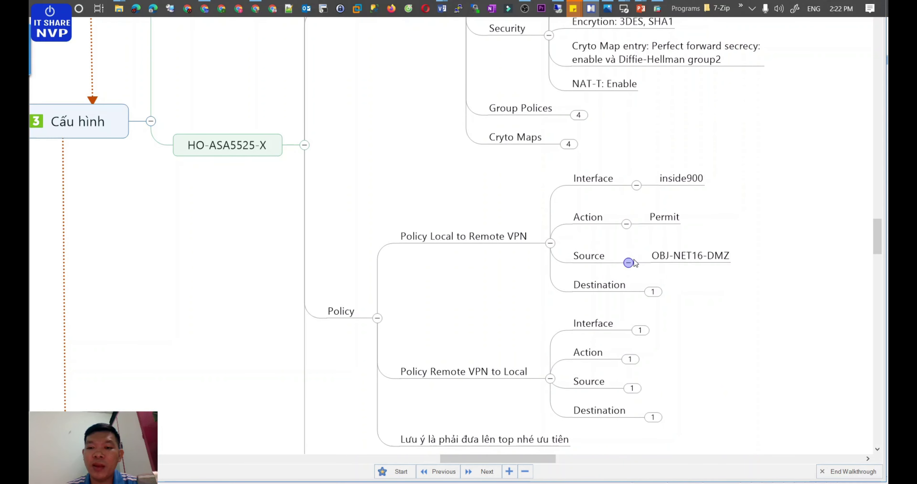
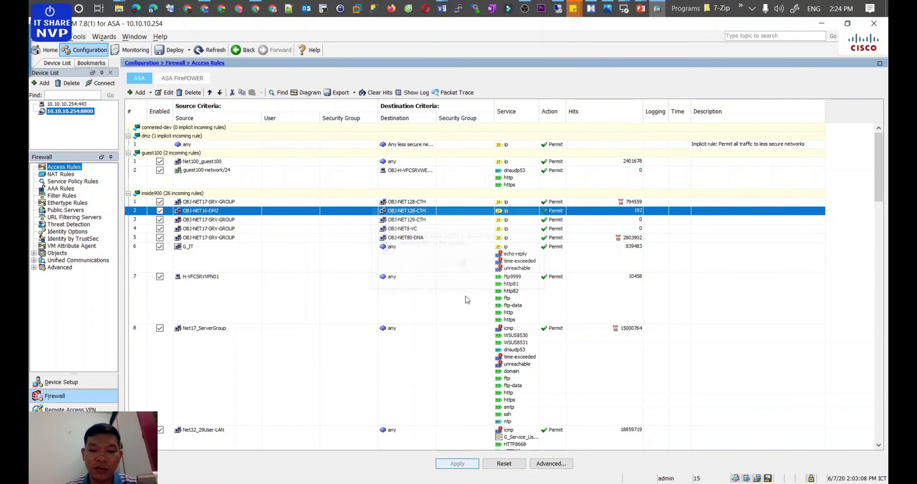
Step: Start a new Permit access rule on interface wan2 with source OBJ-NET128-CTH
click(140, 93)
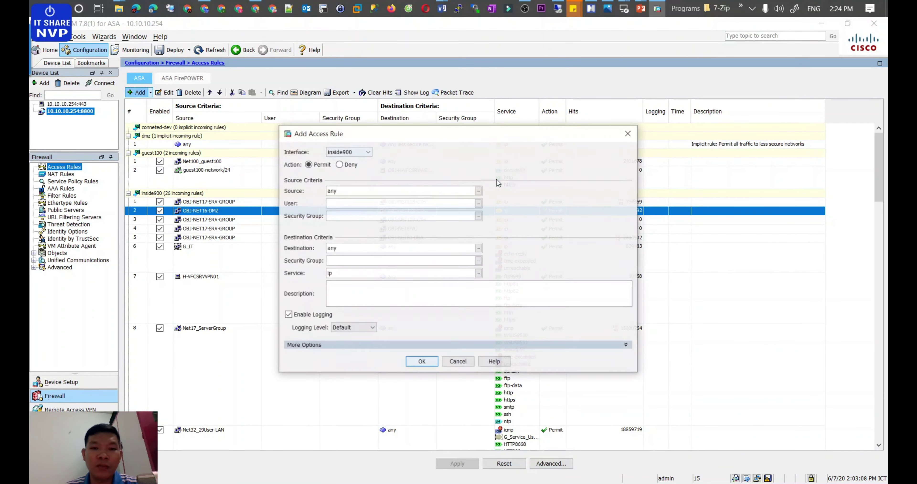
click(365, 152)
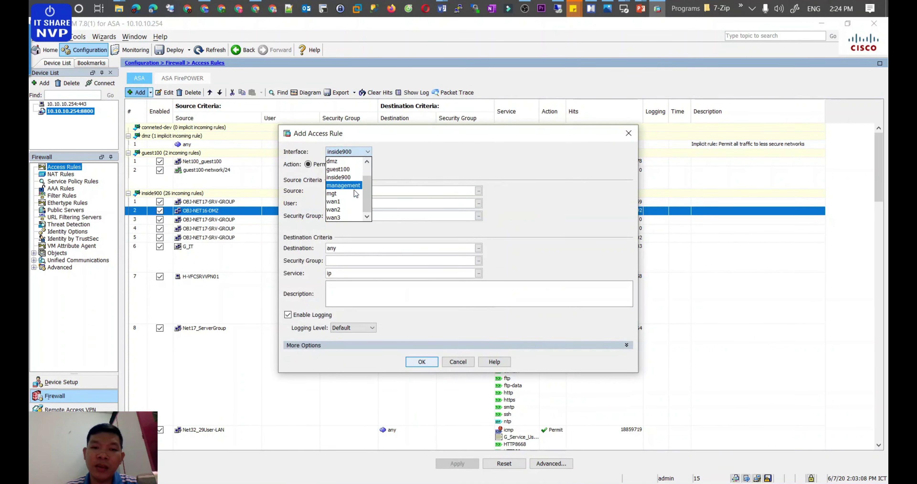
click(345, 201)
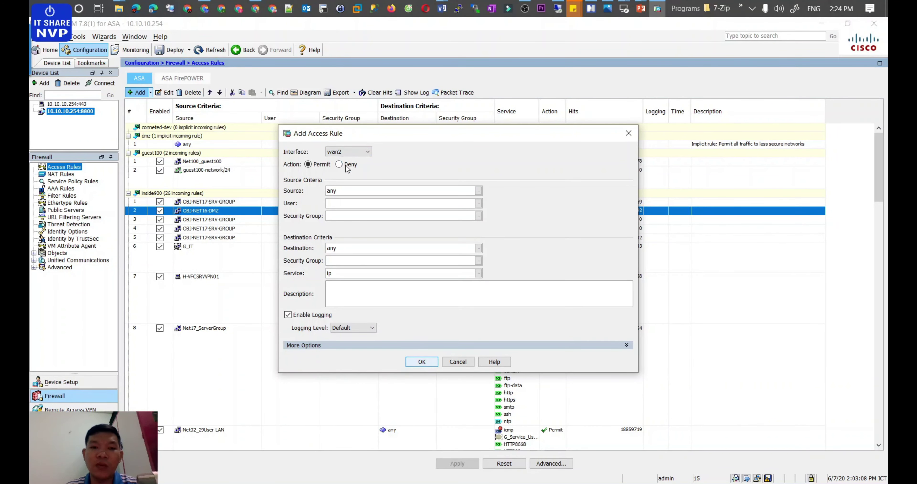
drag(349, 191, 285, 194)
text(ob-net1)
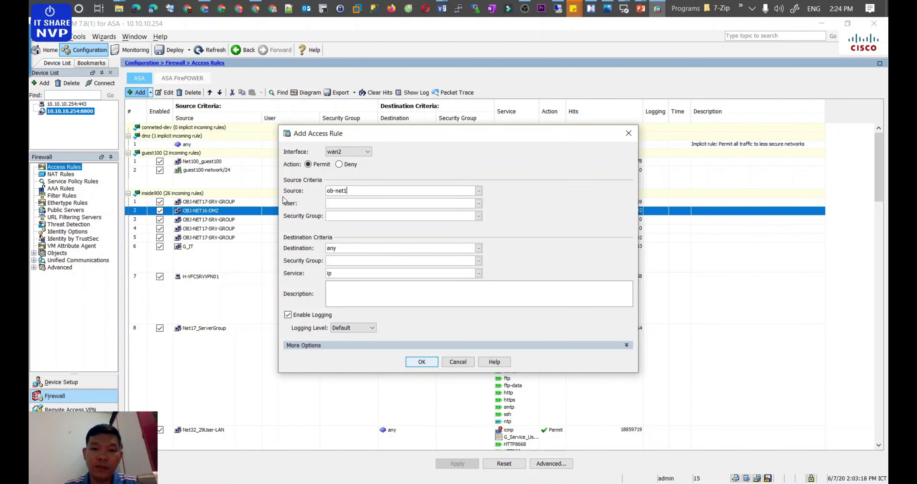
key(BackSpace)
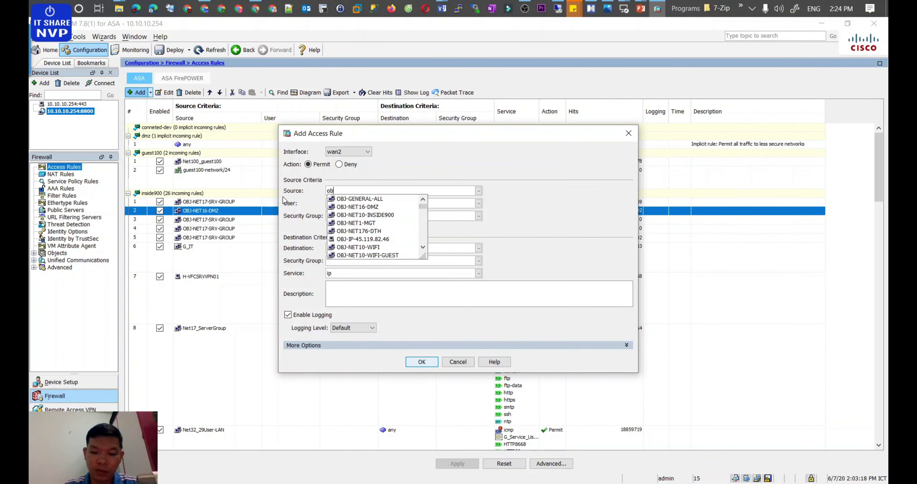
text(j-n)
key(Down)
key(Down)
key(Down)
key(Down)
key(Down)
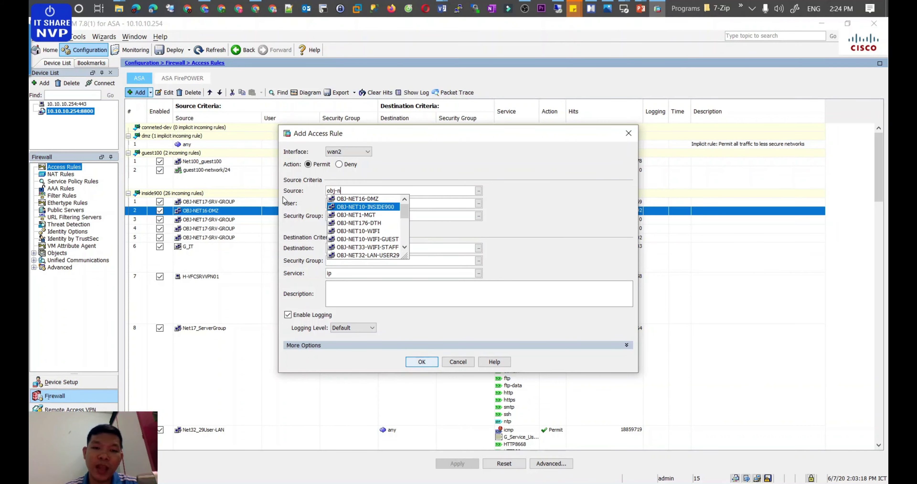
text(et1)
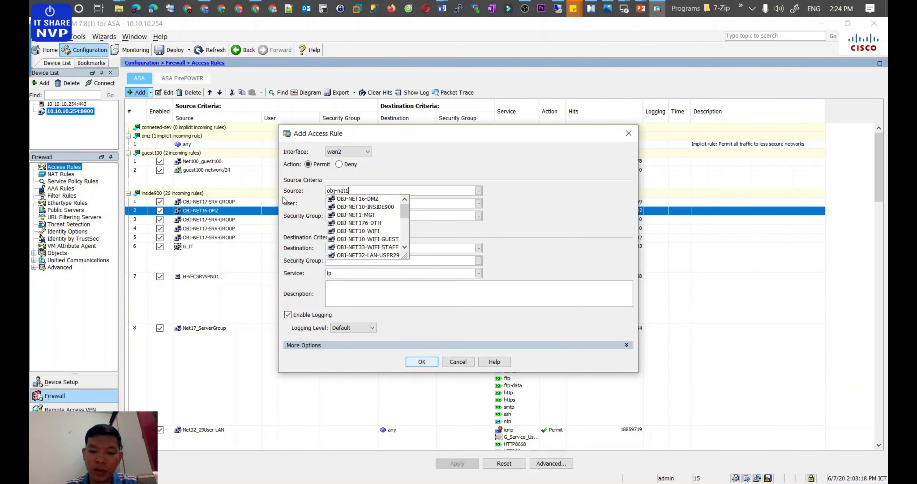
text(28)
key(Down)
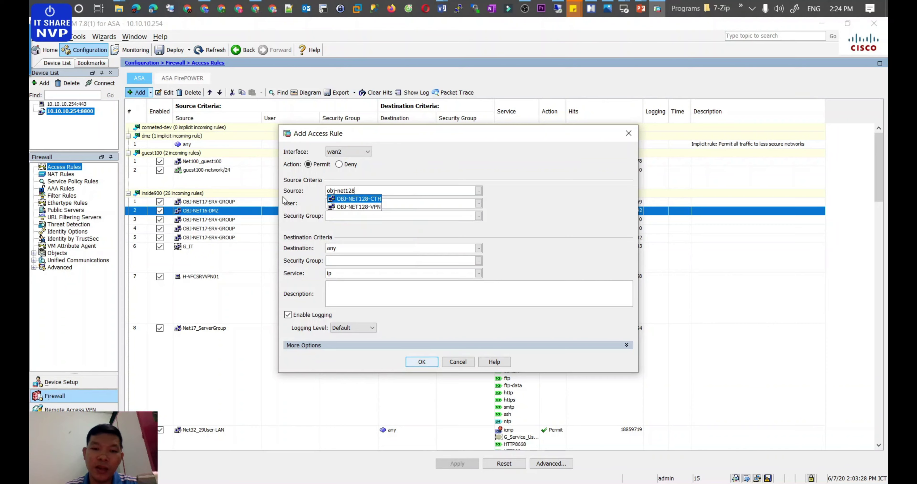
key(Return)
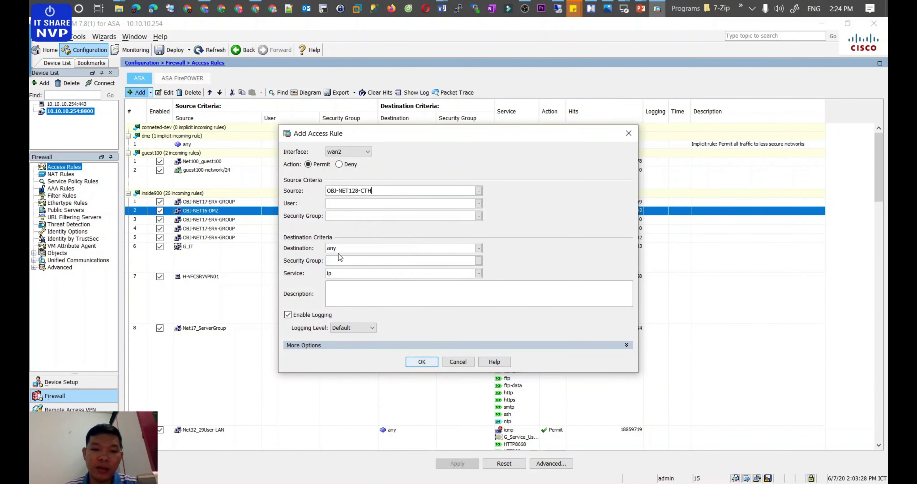
Step: Set the rule's destination to OBJ-NET17-SRV-GROUP
drag(340, 249, 289, 245)
text(obj)
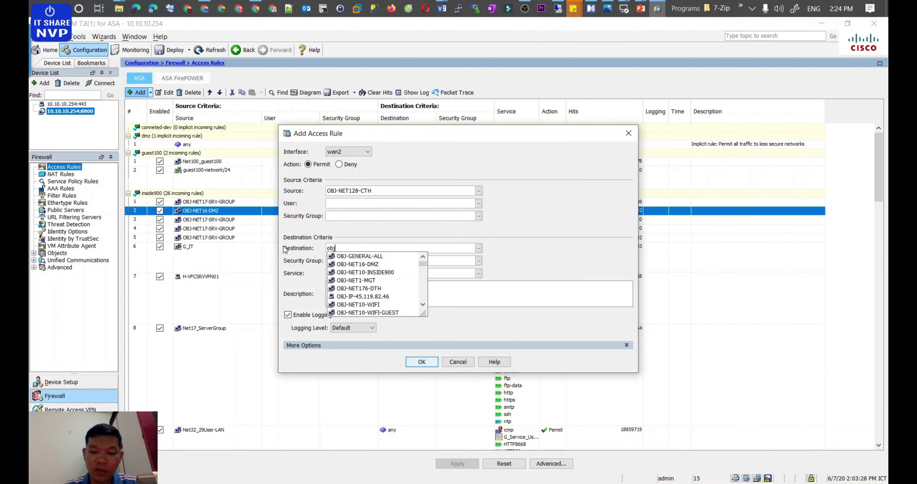
text(-net17)
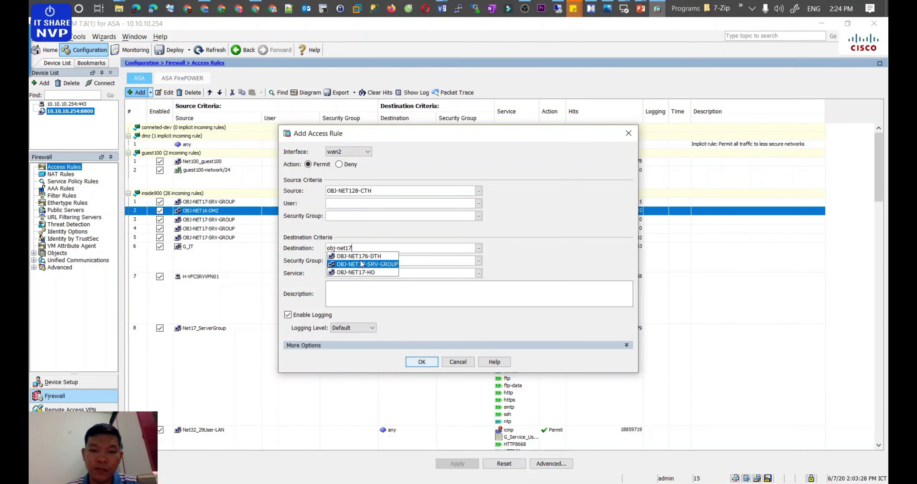
click(362, 261)
Step: Save the new rule and move it up to position 1 under wan2
click(421, 361)
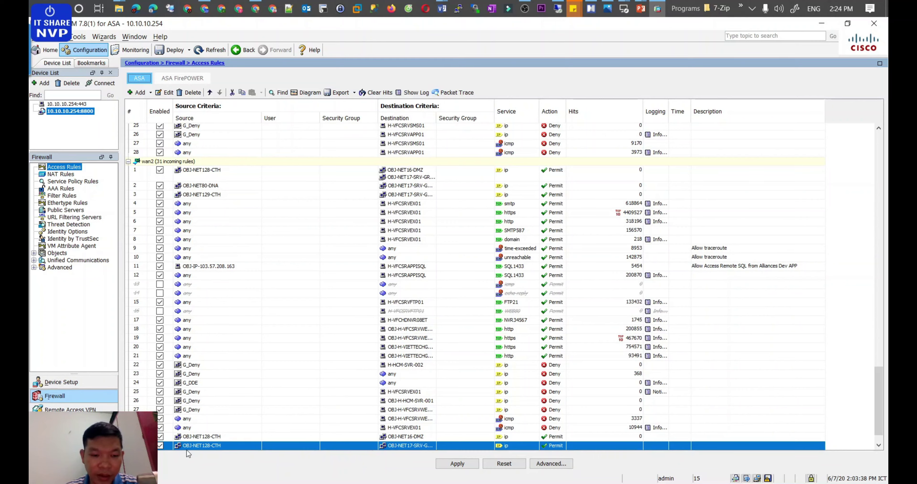
click(210, 93)
click(210, 93)
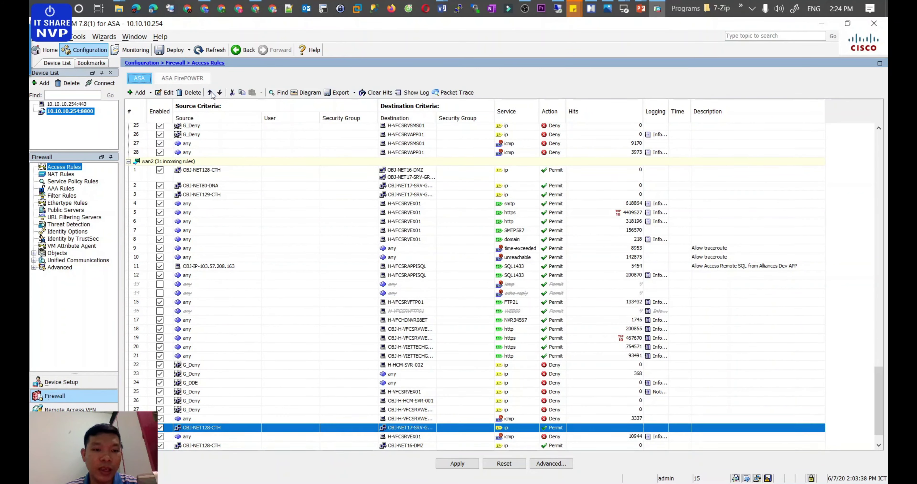
click(210, 92)
click(210, 93)
click(210, 92)
double_click(210, 92)
click(210, 92)
double_click(210, 92)
double_click(210, 92)
double_click(210, 93)
click(210, 92)
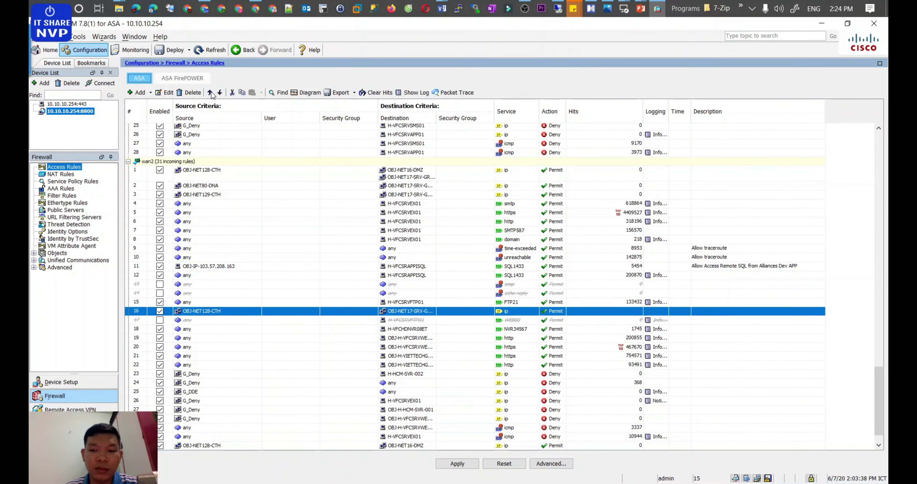
double_click(210, 92)
click(210, 92)
double_click(210, 93)
click(210, 93)
double_click(210, 93)
click(210, 93)
double_click(210, 92)
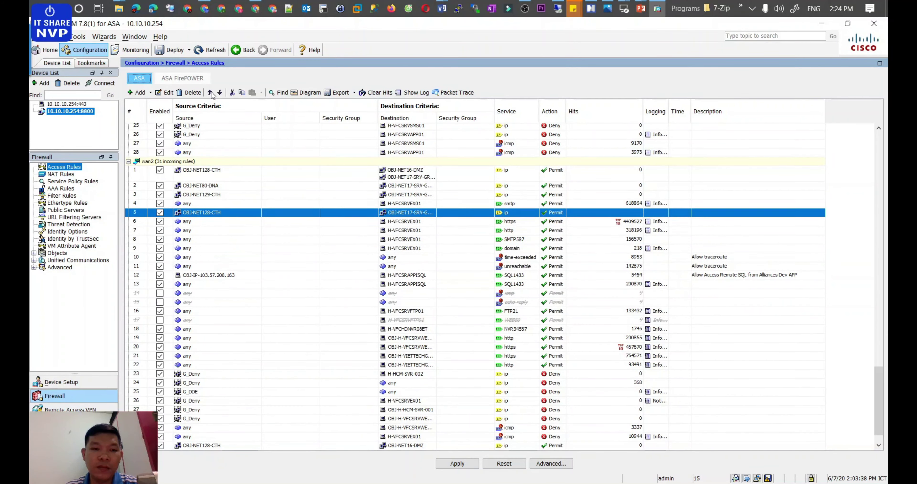
double_click(210, 93)
click(210, 93)
click(210, 93)
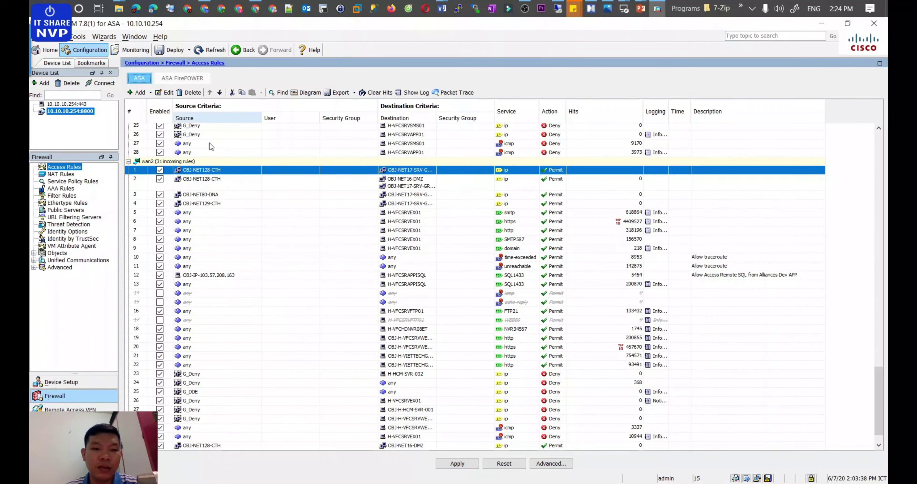
Step: Delete the old OBJ-NET128-CTH rule in row 2, apply, and show NAT Rules
click(212, 180)
mouse_move(408, 190)
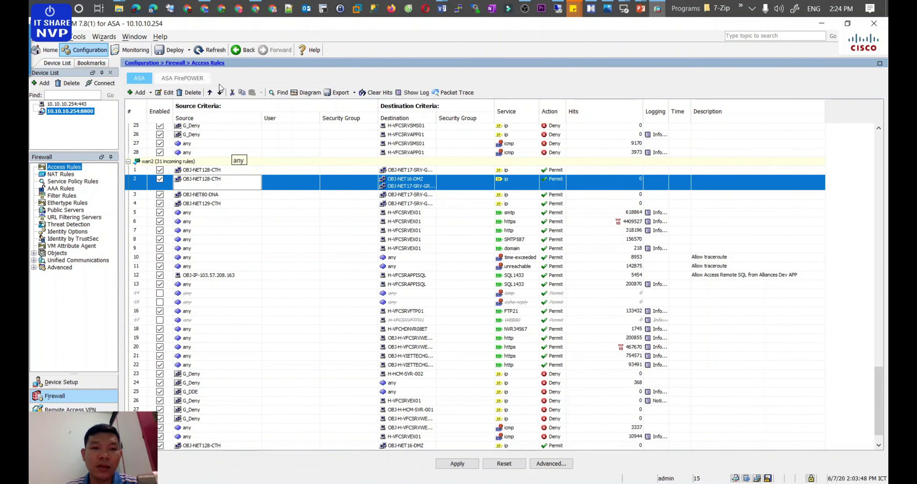
click(188, 92)
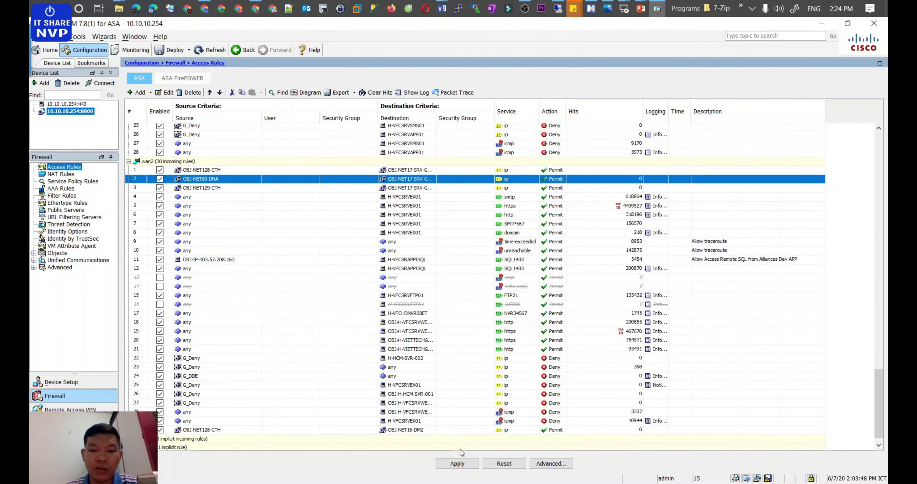
click(457, 462)
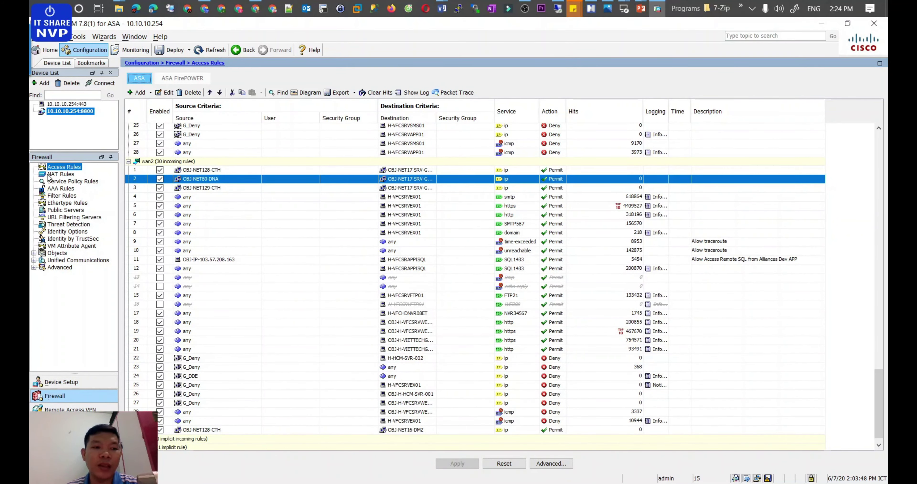
click(61, 174)
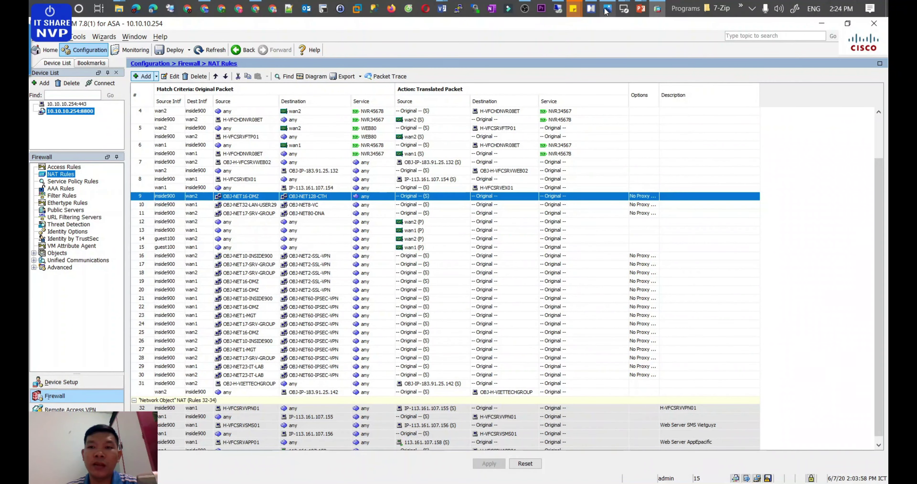
Step: Fold the Policy branch and expand the NAT rules Source interface and Source address notes
click(591, 8)
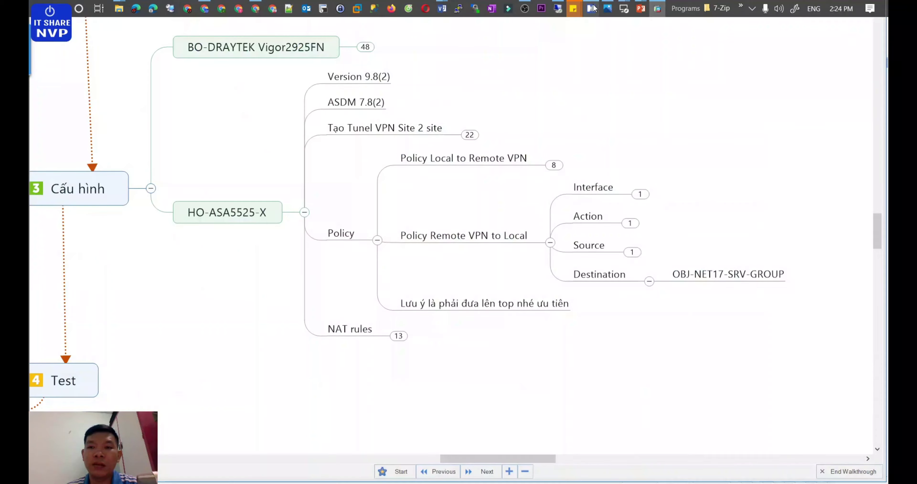
click(377, 240)
click(399, 265)
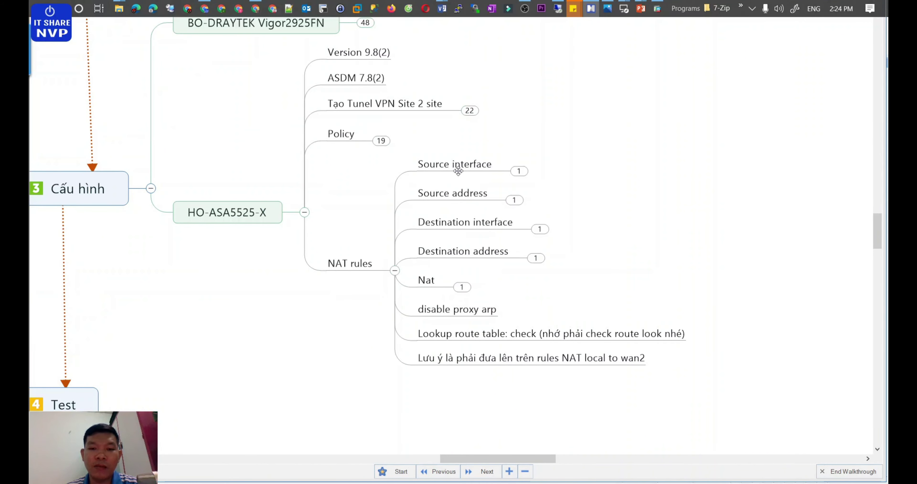
click(468, 167)
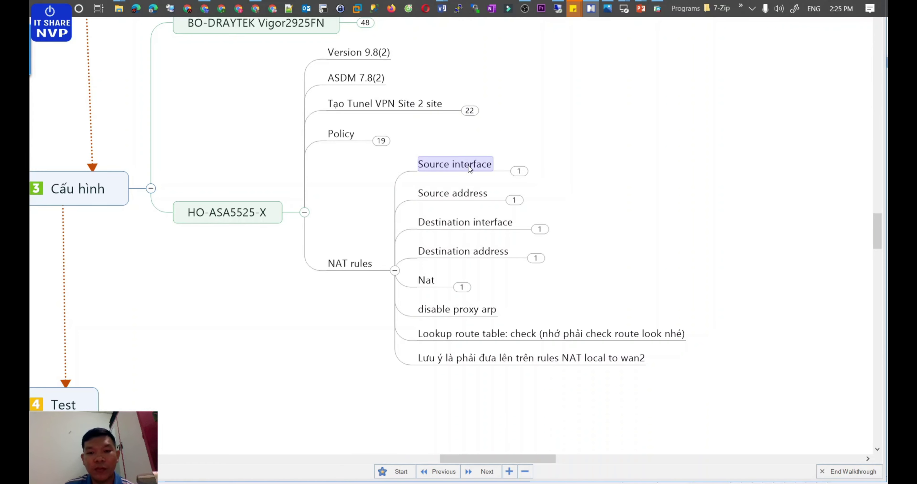
click(520, 171)
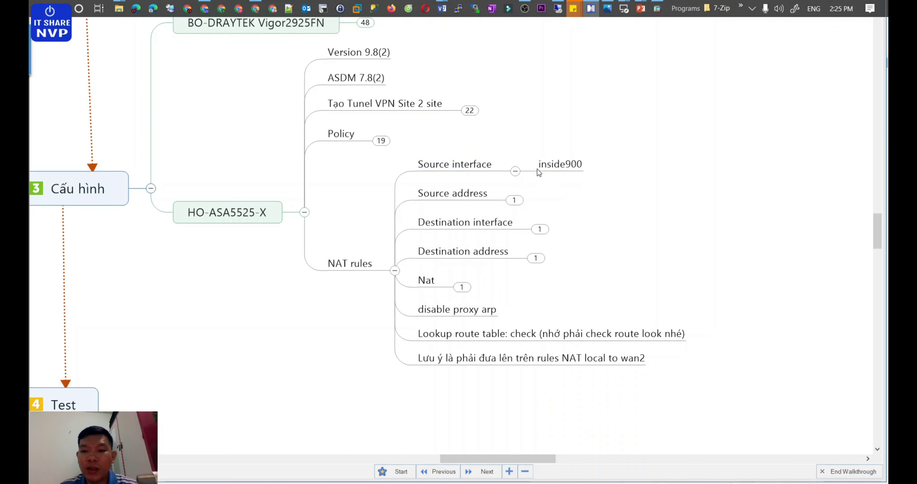
click(515, 204)
click(569, 202)
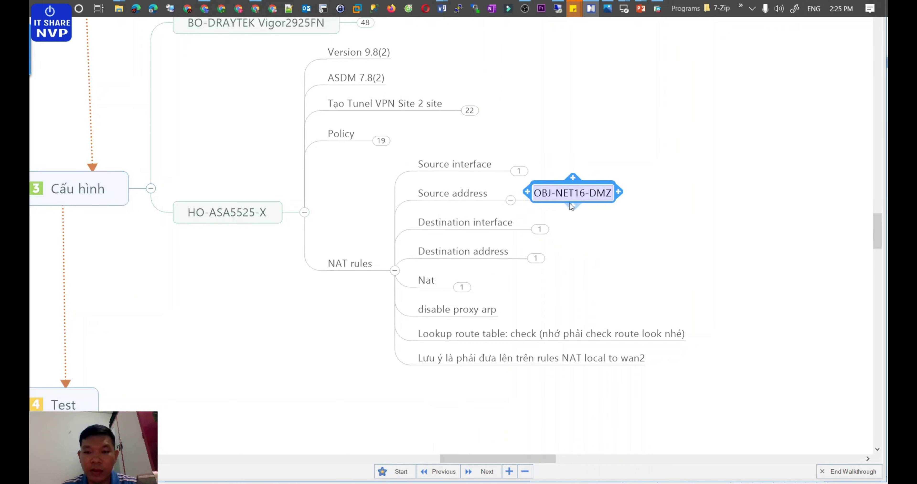
click(570, 203)
Step: Move OBJ-NET17-SRV-GROUP under Source address and delete the OBJ-NET16-DMZ topic
drag(636, 187, 529, 204)
click(568, 183)
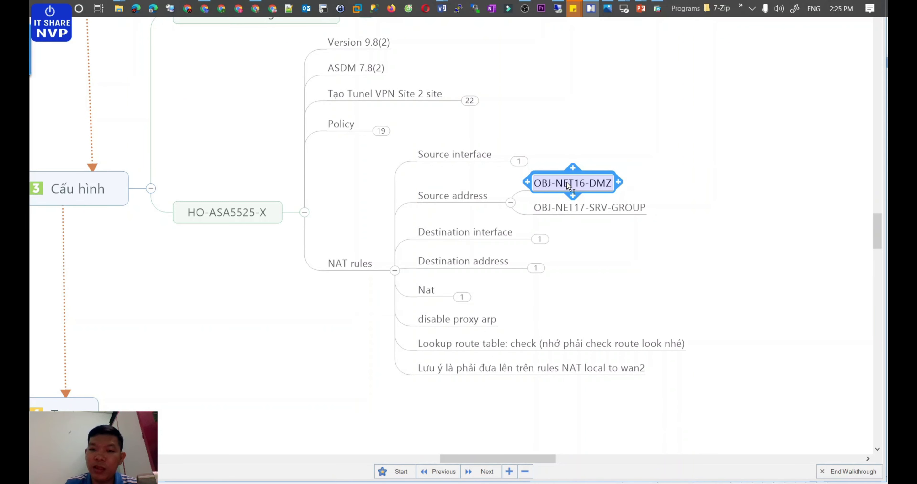
key(Delete)
Step: Expand the destination notes to show wan2, OBJ-NET128-CTH and Static NAT
click(538, 229)
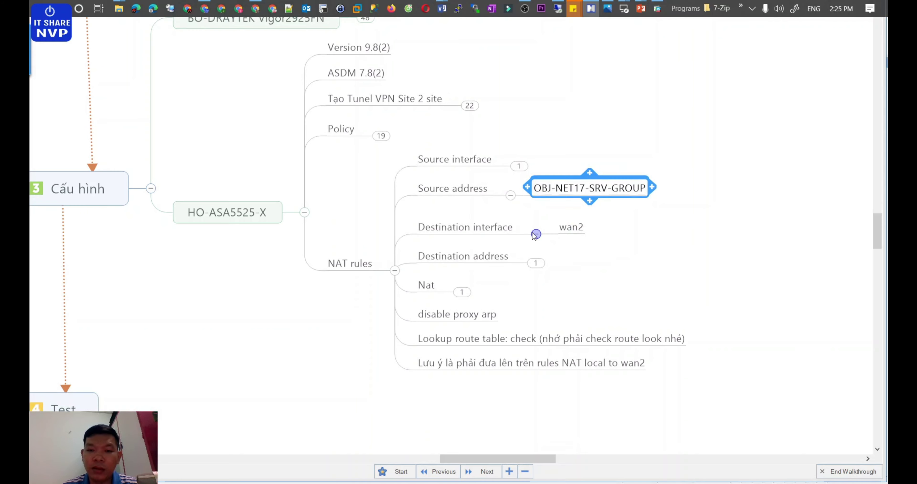
click(535, 263)
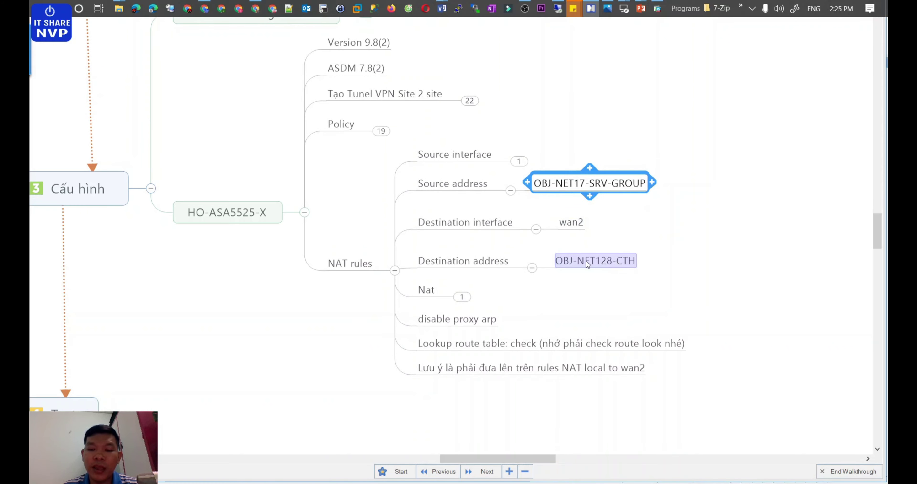
click(462, 297)
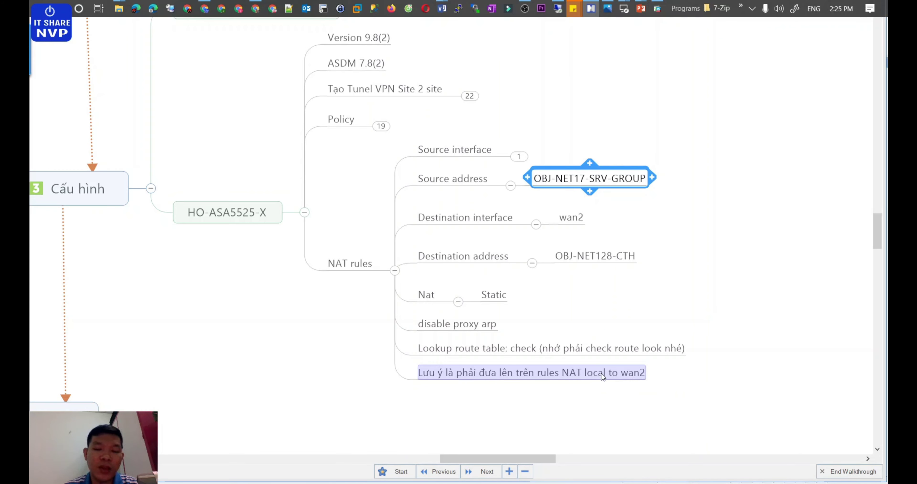
Step: Start a new NAT rule with source interface inside900 and source address OBJ-NET17-SRV-GROUP
click(657, 9)
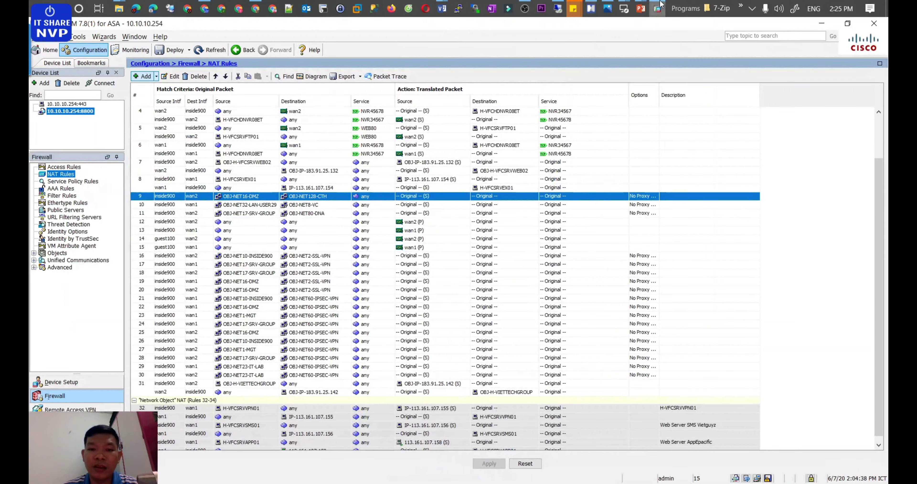
click(144, 76)
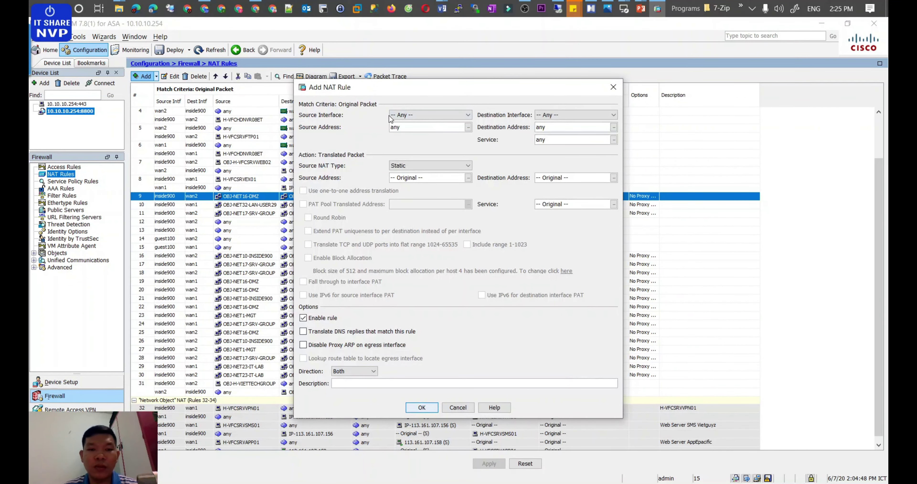
click(406, 117)
click(405, 154)
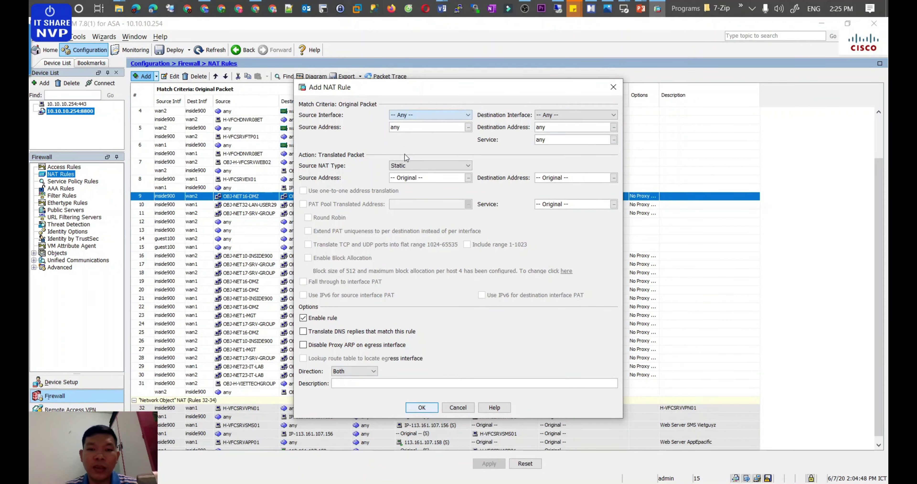
key(alt+Tab)
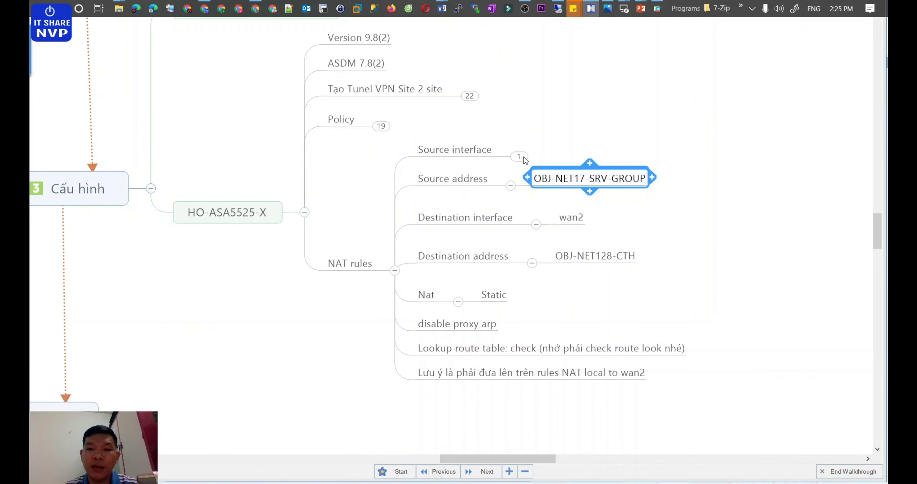
key(alt+Tab)
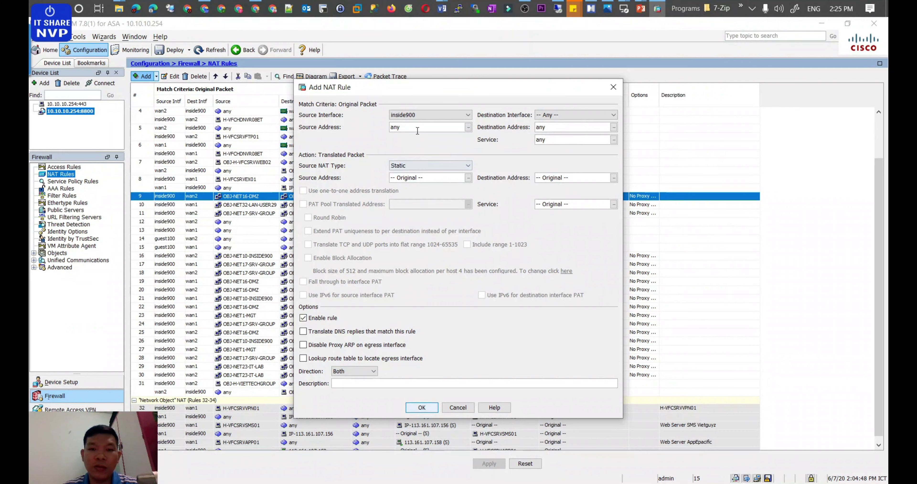
key(Tab)
text(obj-net)
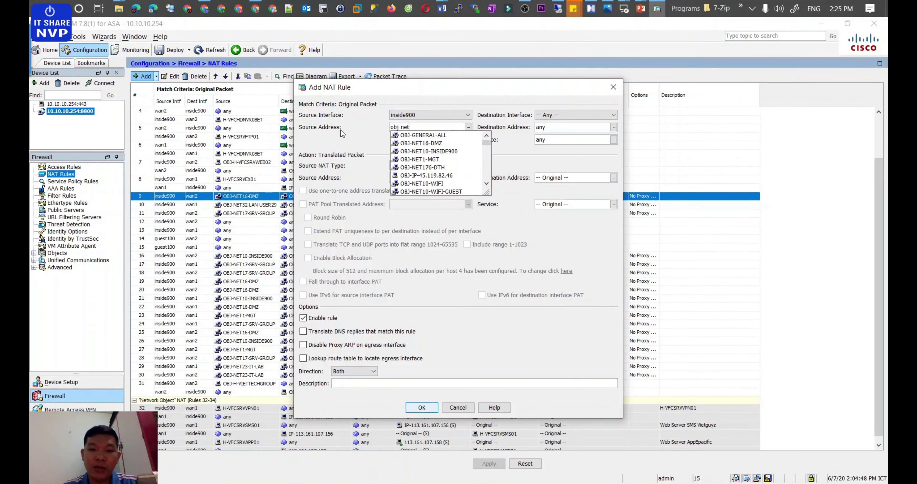
text(17)
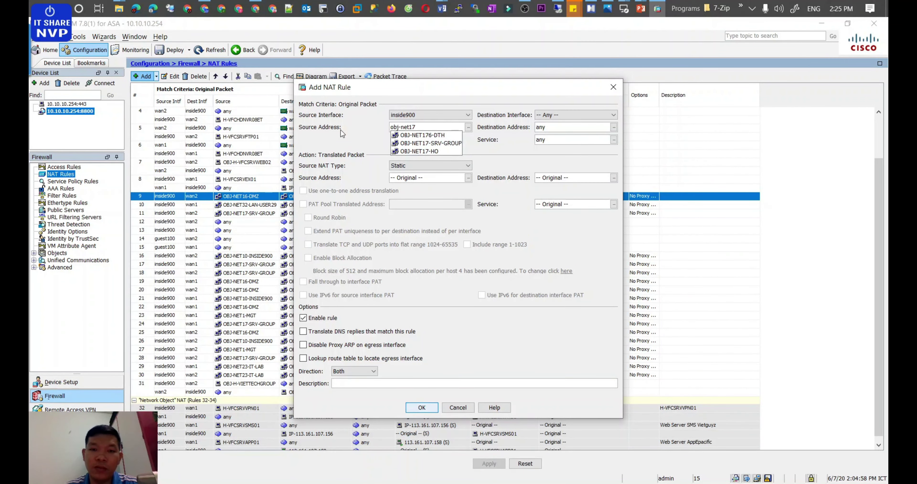
key(Down)
key(Down)
key(Return)
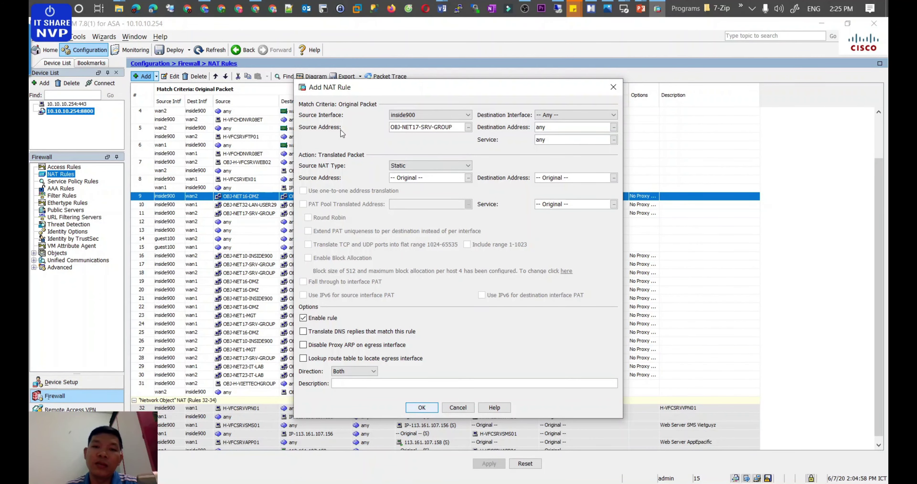
Step: Set destination wan2 / OBJ-NET128-CTH, disable proxy ARP, enable route lookup, and save
click(568, 115)
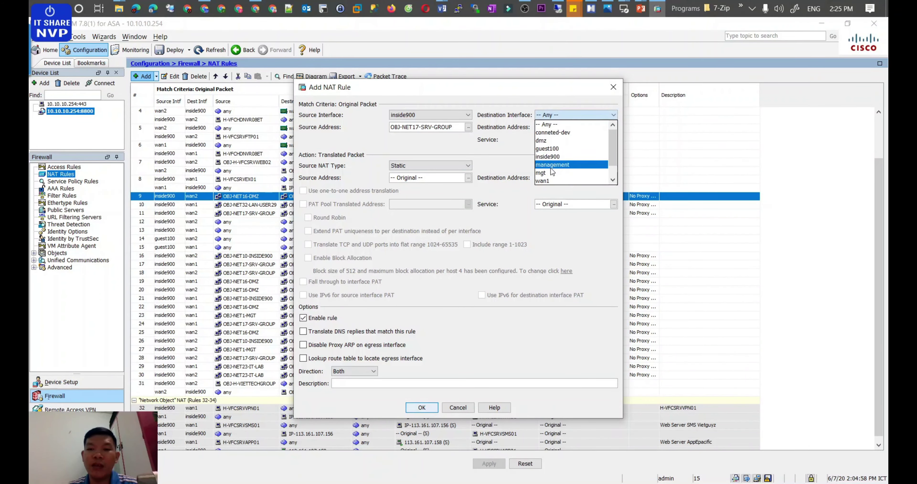
click(543, 173)
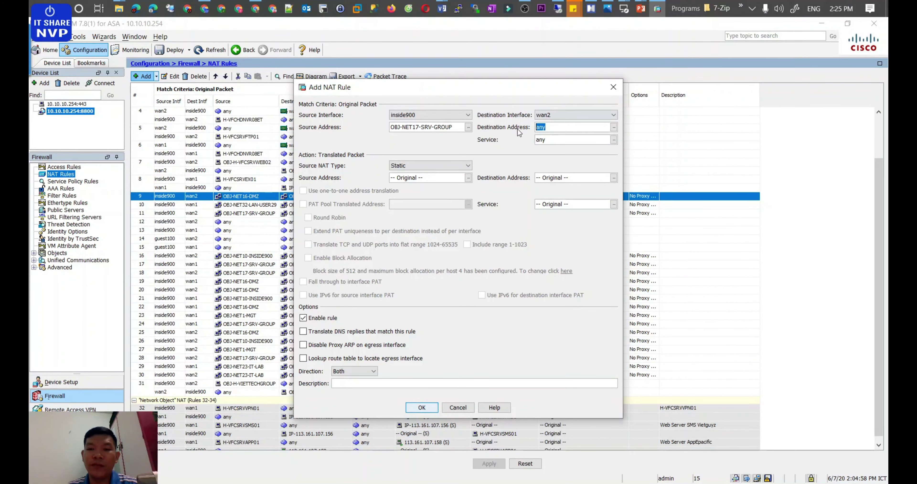
text(obj-net128)
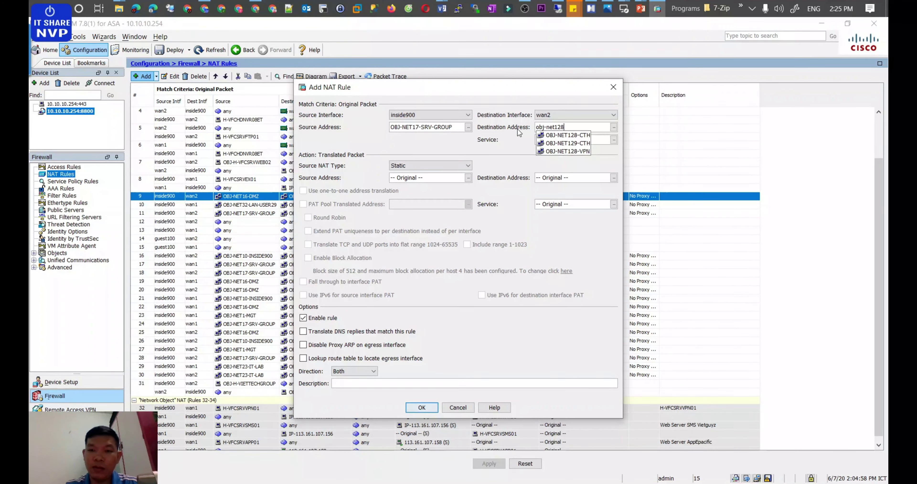
key(Down)
key(Return)
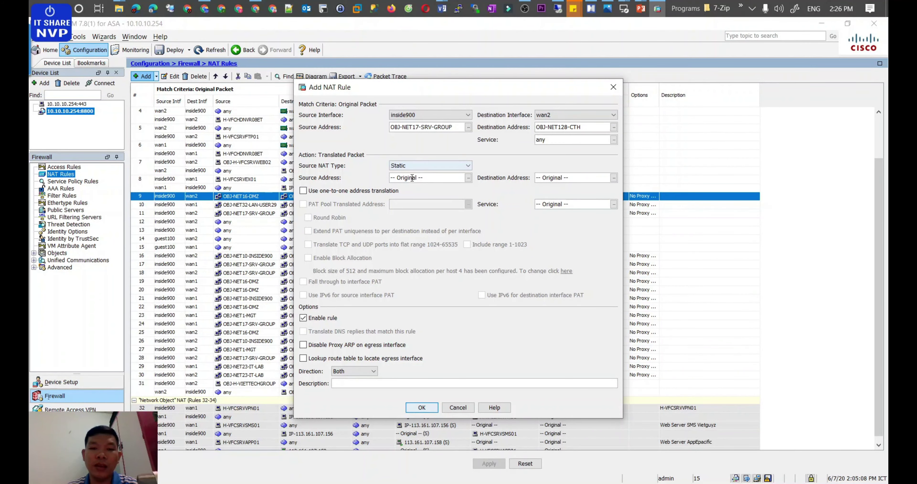
click(302, 344)
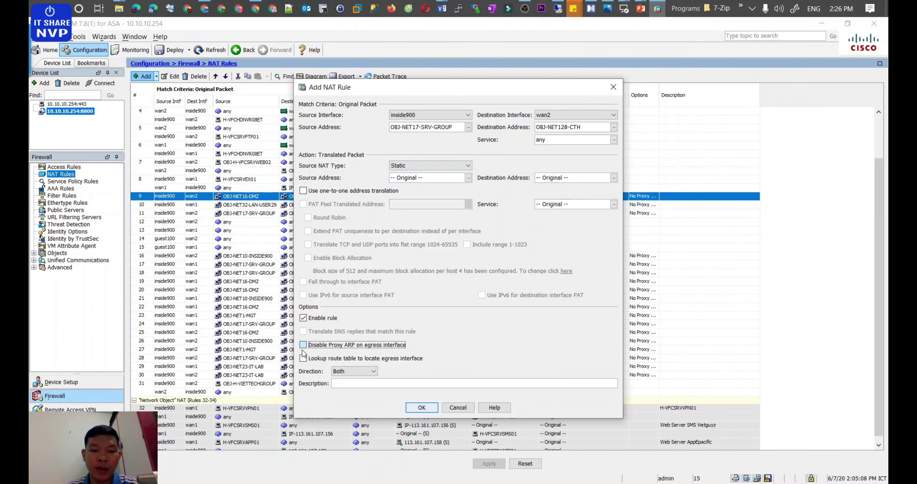
click(303, 358)
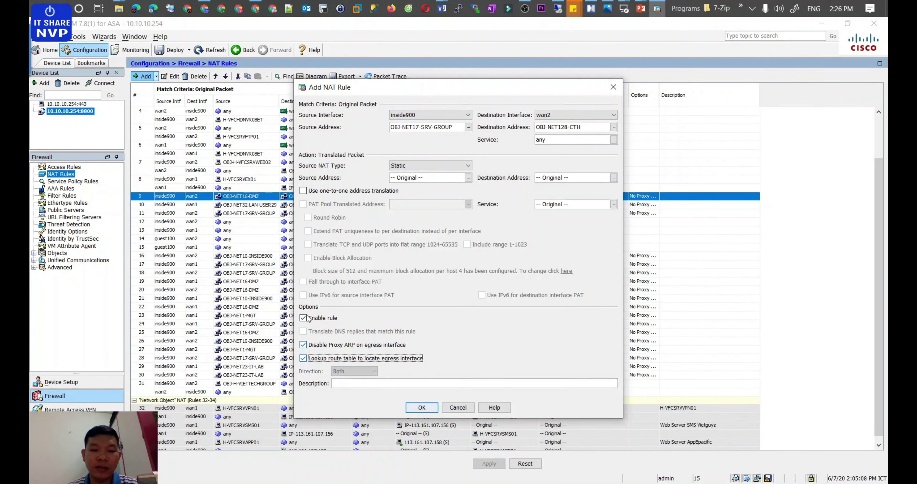
click(420, 407)
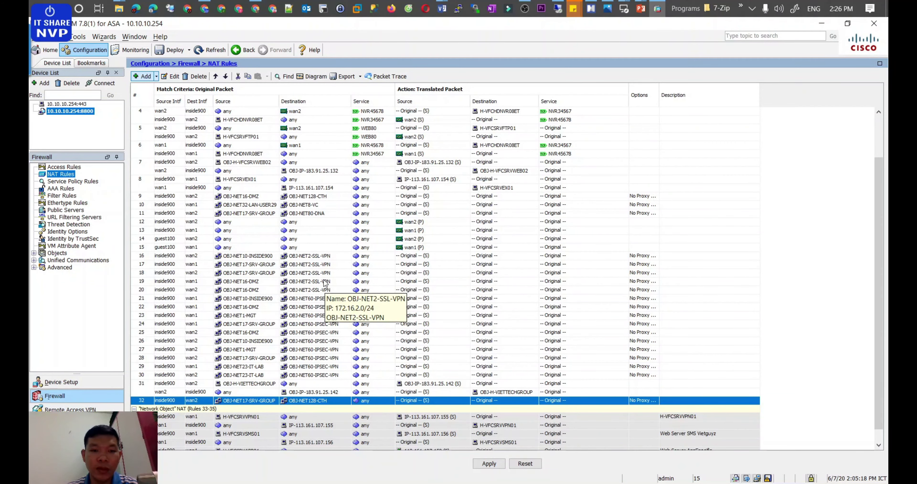
Step: Reorder the OBJ-NET17-SRV-GROUP to OBJ-NET128-CTH NAT rule, settling it at position 9
click(215, 77)
click(214, 77)
click(215, 76)
click(214, 76)
click(215, 77)
click(214, 76)
click(215, 76)
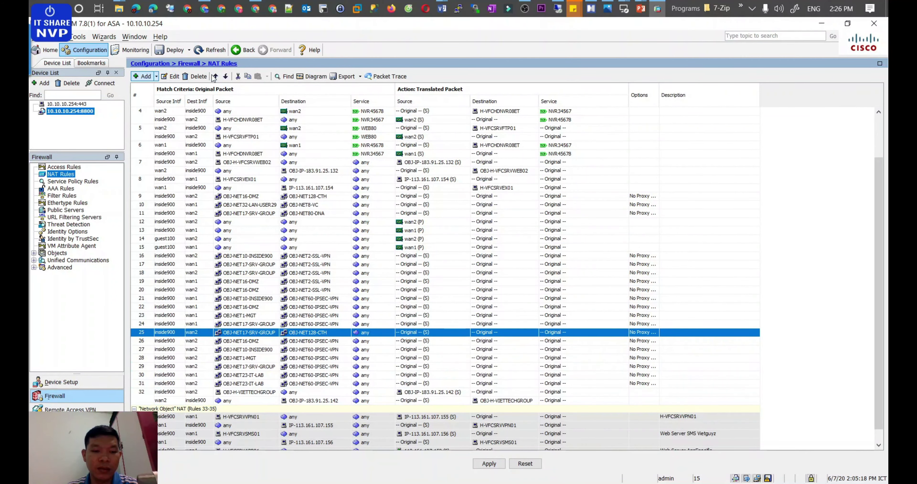
click(214, 76)
click(214, 76)
click(215, 76)
click(215, 76)
click(215, 76)
click(215, 76)
click(215, 76)
click(214, 76)
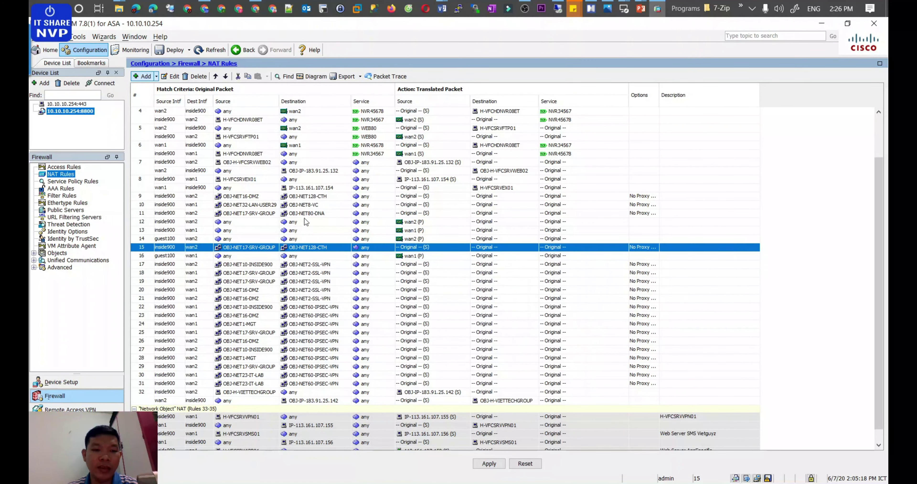
click(250, 224)
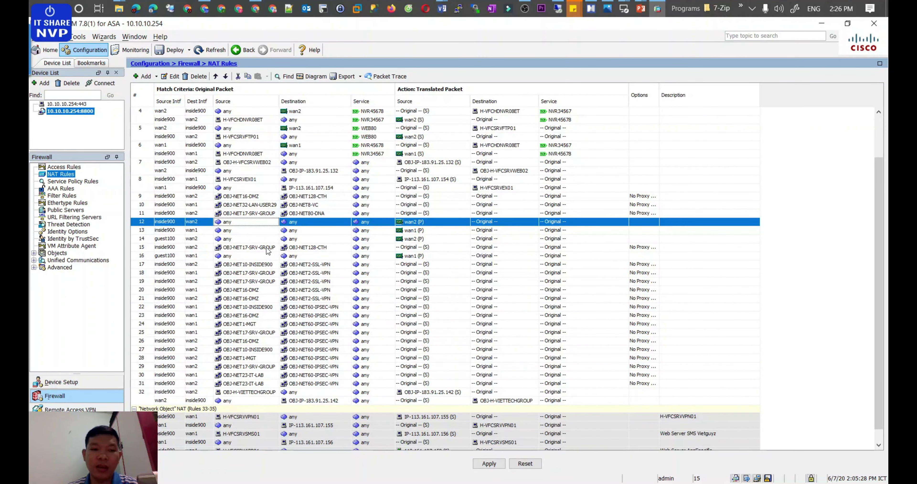
mouse_move(267, 251)
mouse_move(235, 397)
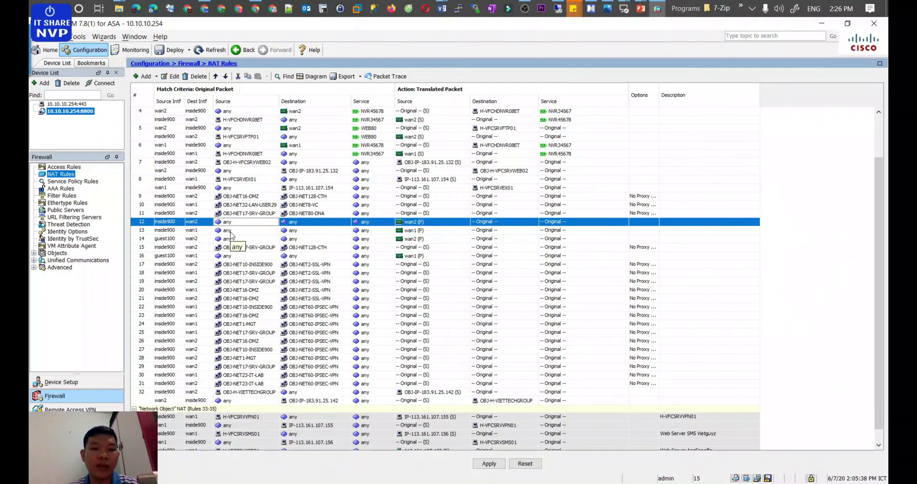
mouse_move(249, 359)
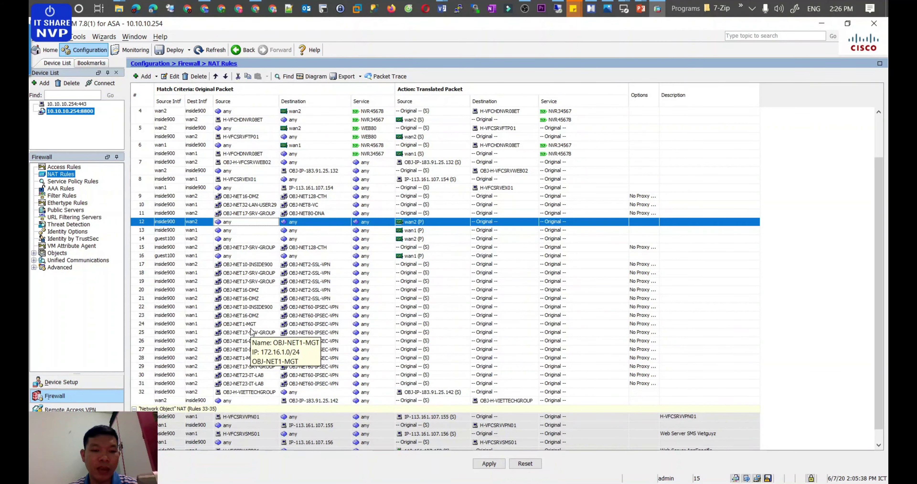
click(259, 249)
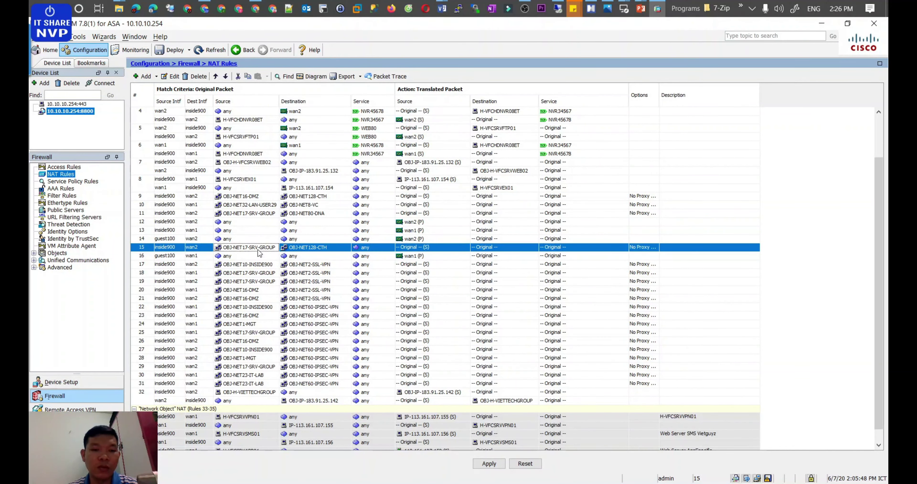
click(216, 76)
click(216, 76)
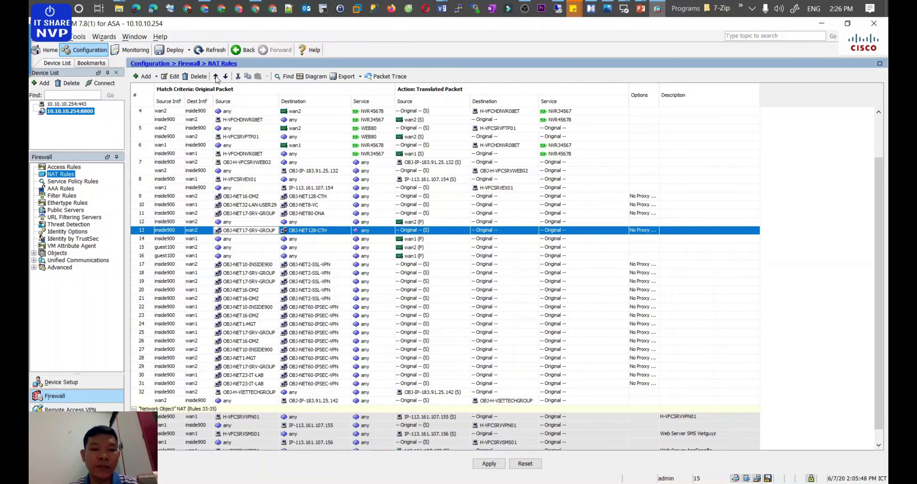
click(215, 77)
click(215, 76)
click(216, 76)
click(216, 76)
click(215, 76)
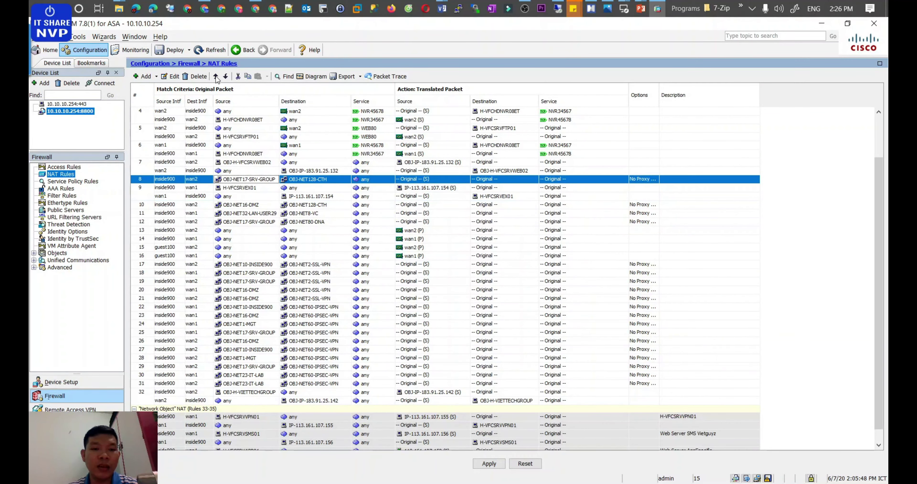
click(226, 76)
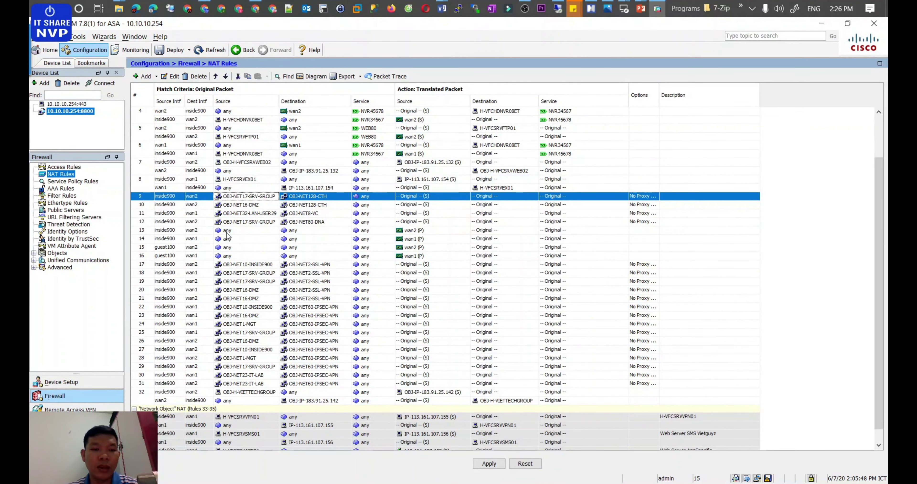
click(238, 228)
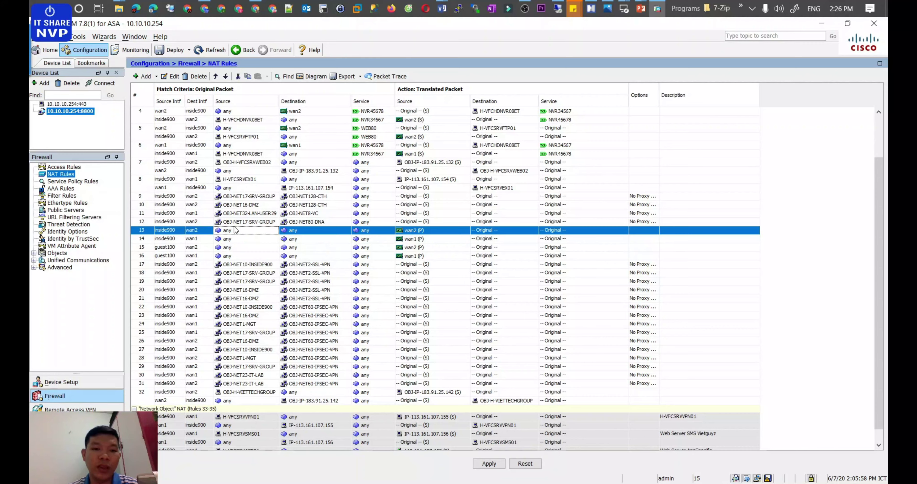
Step: Apply the NAT changes and save the running configuration to flash
click(489, 463)
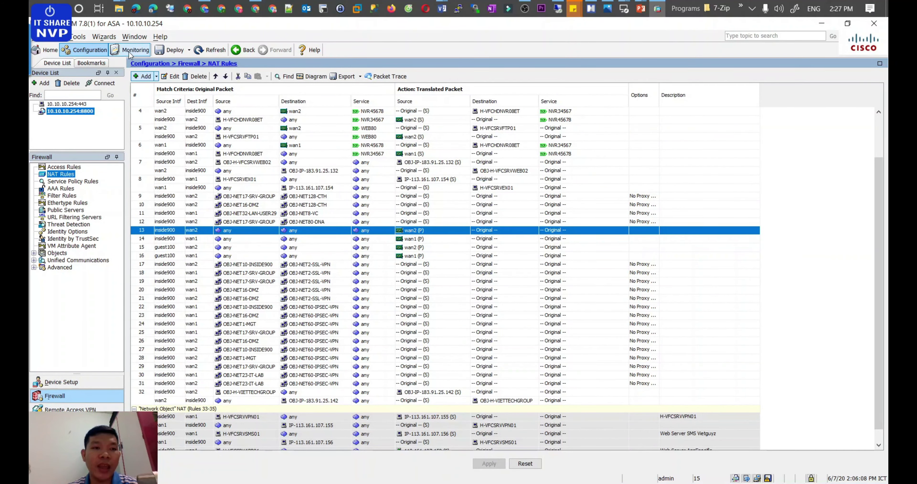
click(37, 36)
click(76, 91)
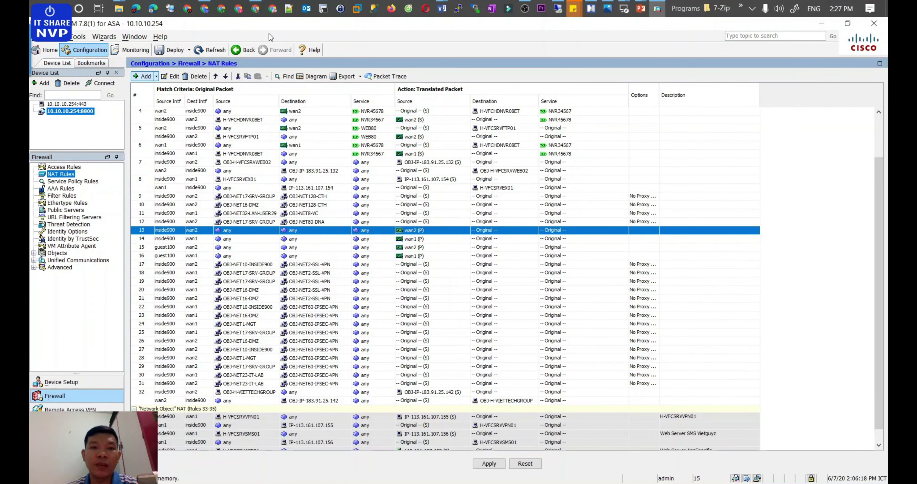
click(204, 8)
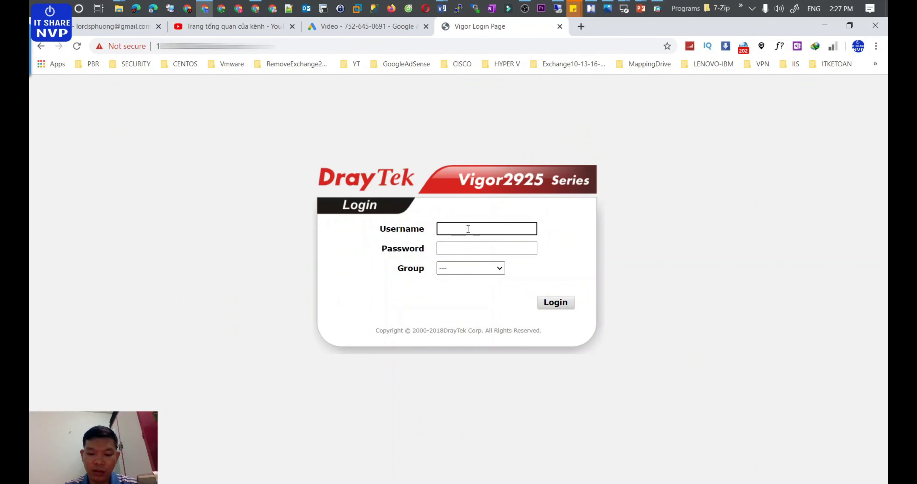
Step: Sign in to the Vigor2925 web UI with the admin username and password
text(DMI)
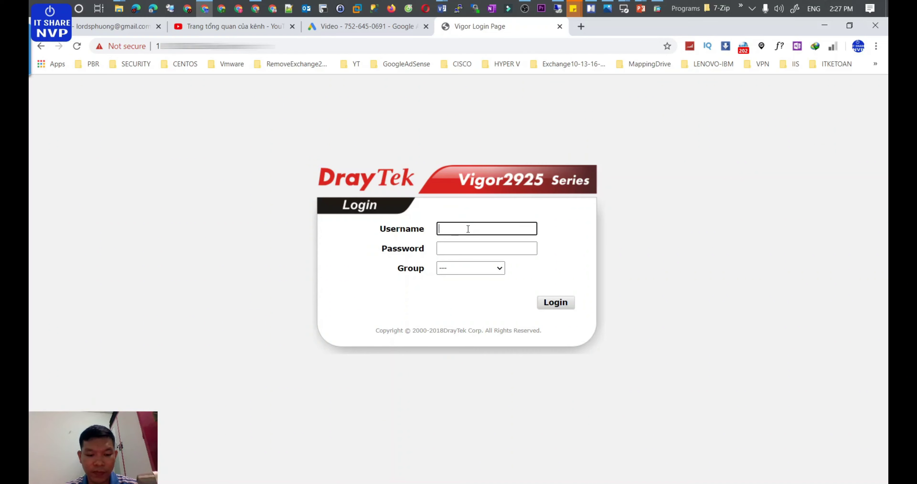
text(admin)
key(Tab)
text(•••••••••••)
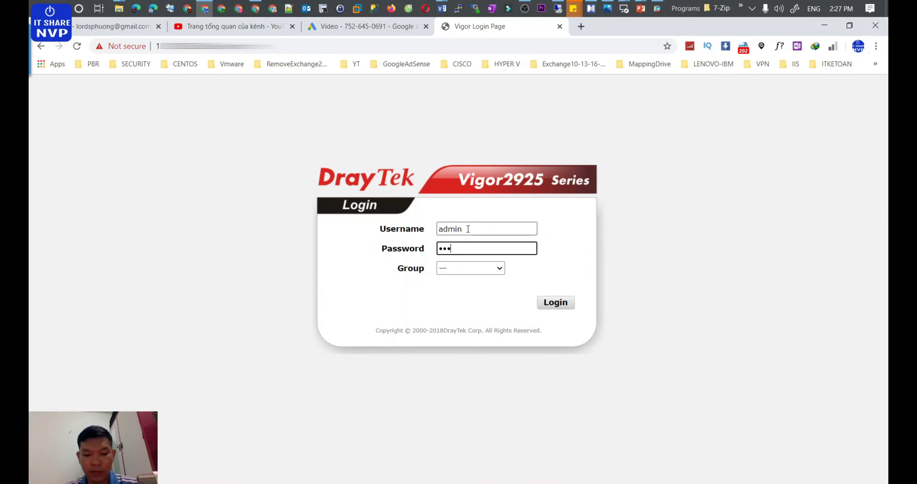
key(Return)
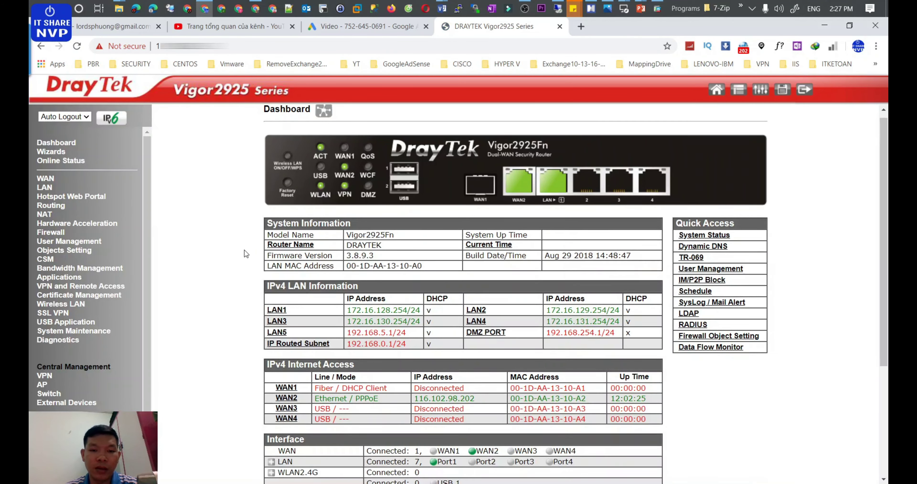
Step: Expand the dashboard's connected VPN list showing BOTOASA over IPsec/3DES
scroll(244, 249, down, 5)
drag(374, 359, 325, 359)
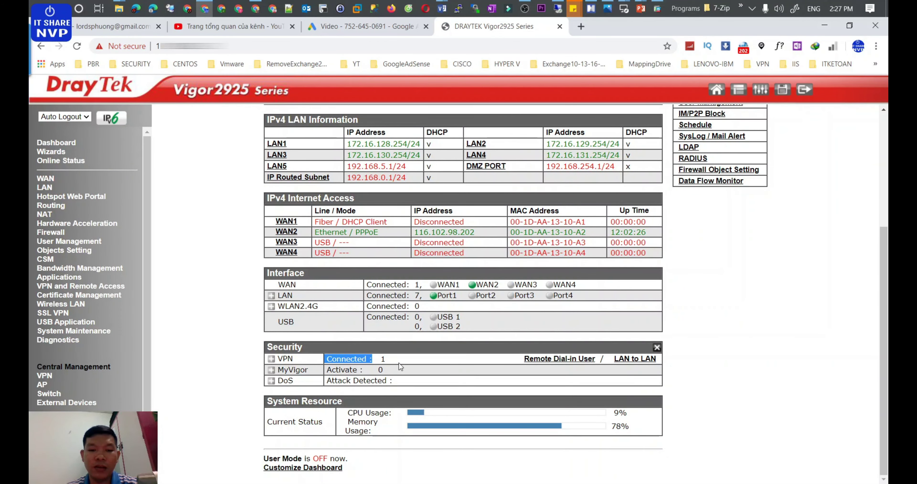
click(271, 359)
drag(418, 398, 566, 411)
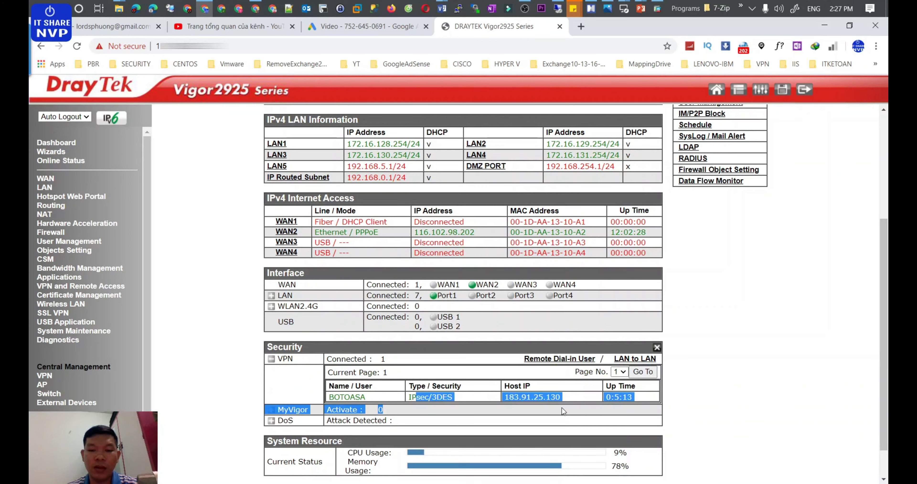
click(71, 286)
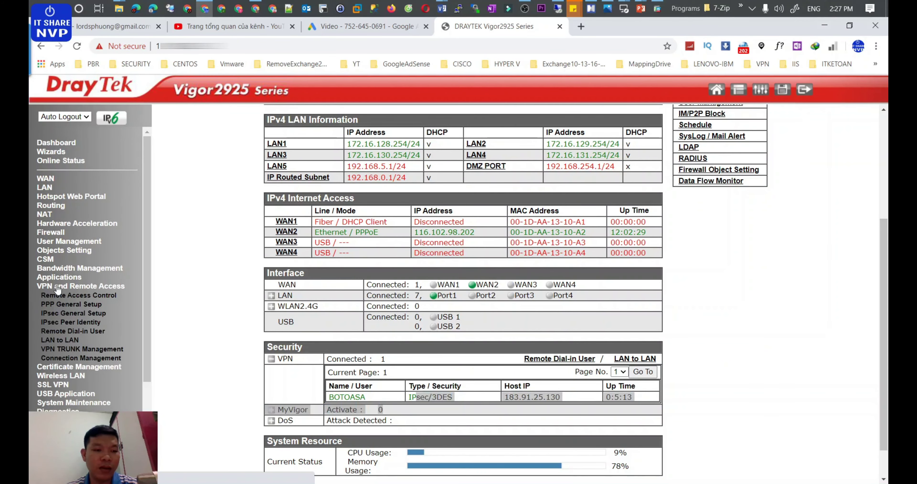
Step: Review BOTOASA's 3DES-SHA1 tunnel and 172.16.17.0/24 remote network in Connection Management
click(70, 358)
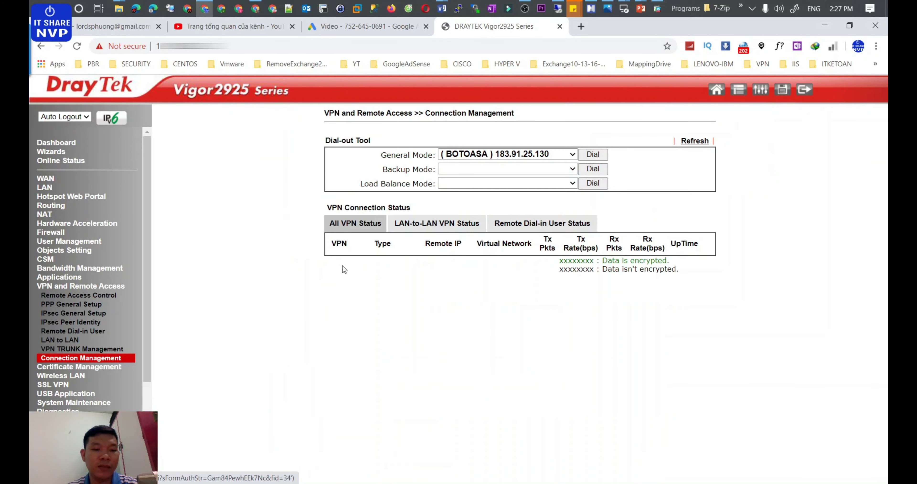
drag(340, 262, 462, 266)
click(402, 274)
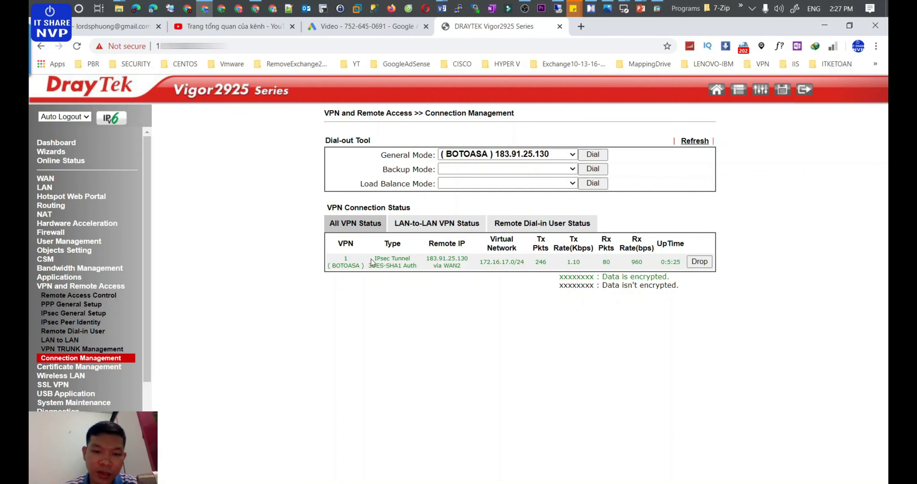
drag(367, 265, 406, 266)
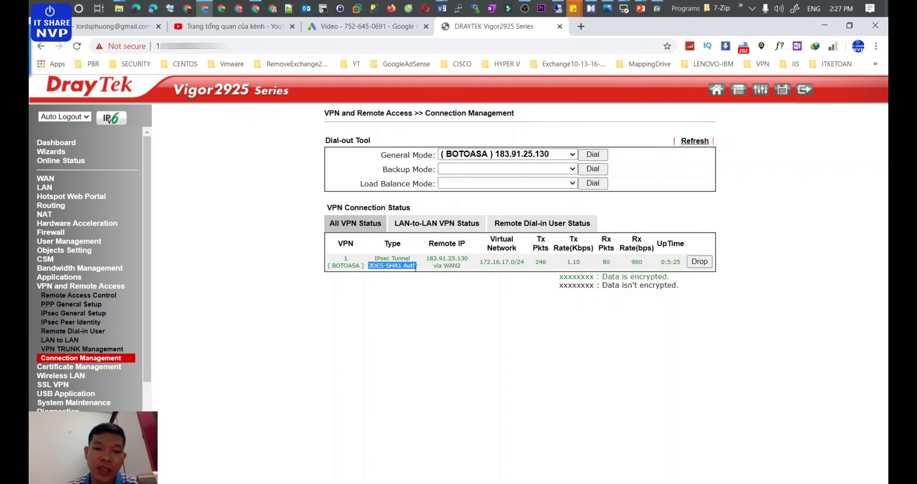
drag(469, 258, 533, 266)
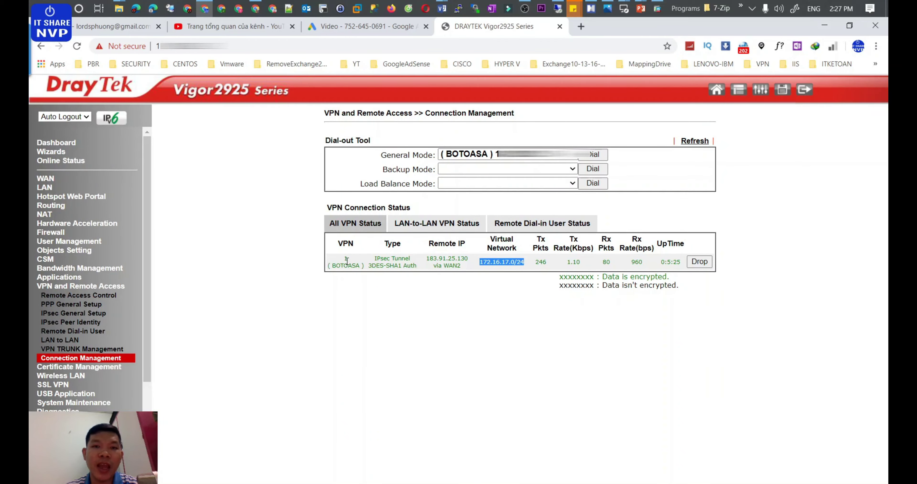
click(657, 9)
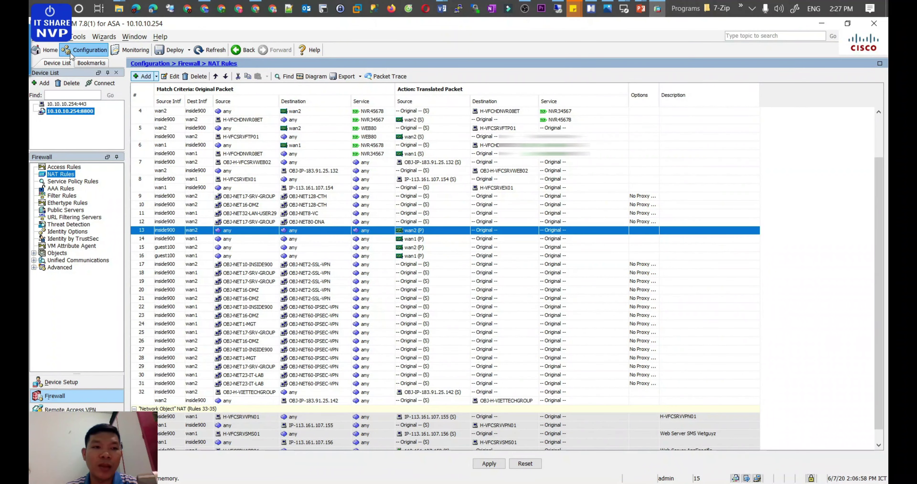
Step: List IPsec site-to-site sessions and inspect the 116.102.98.202 and 117.3.0.111 sessions
click(130, 49)
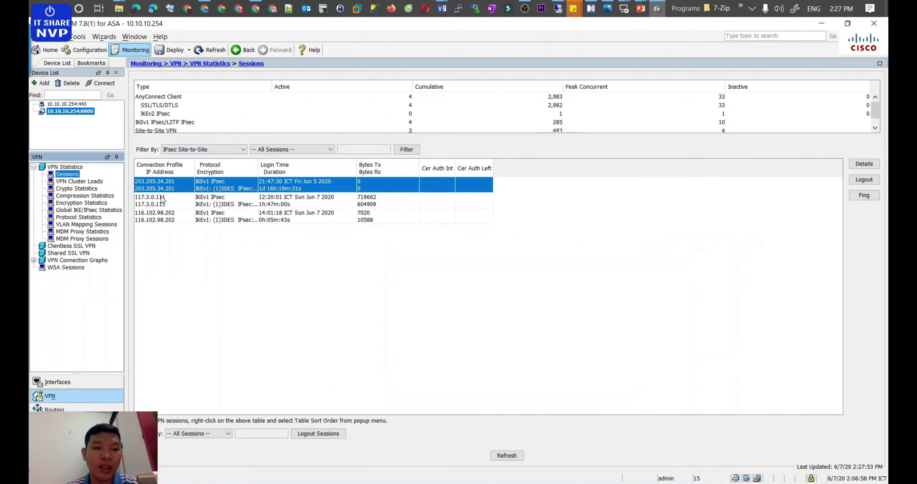
click(162, 200)
click(195, 217)
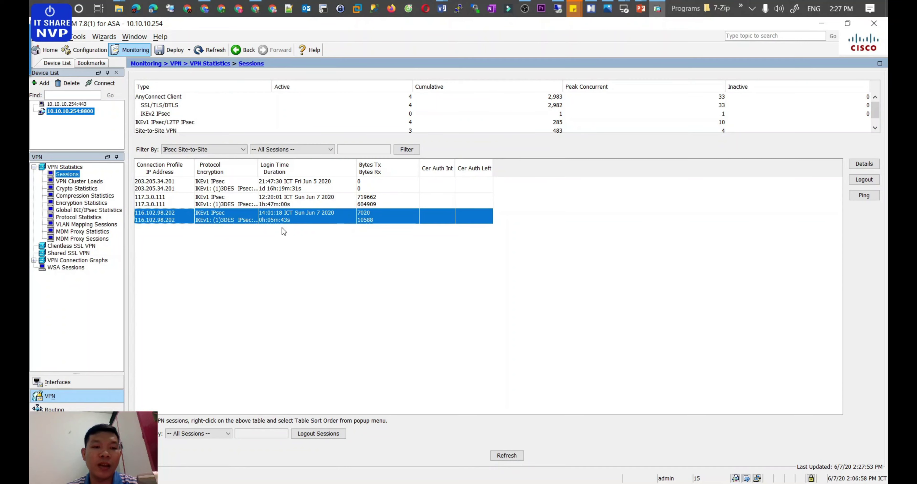
click(173, 201)
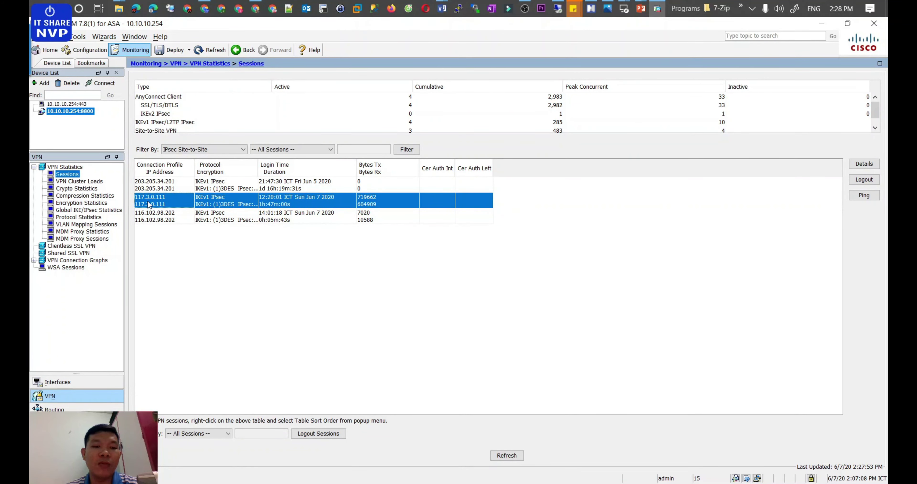
click(191, 218)
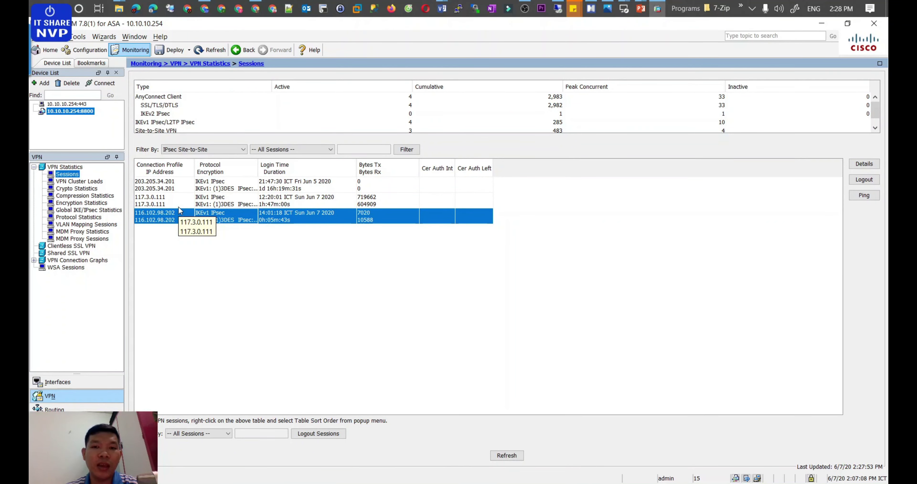
click(210, 207)
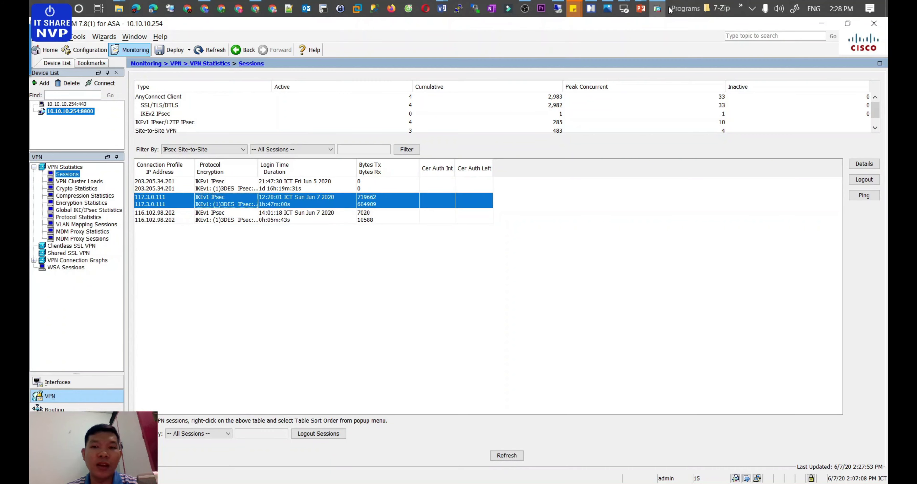
Step: In MindManager, collapse the NAT rules, HO-ASA5525-X and Cấu hình branches
mouse_move(600, 11)
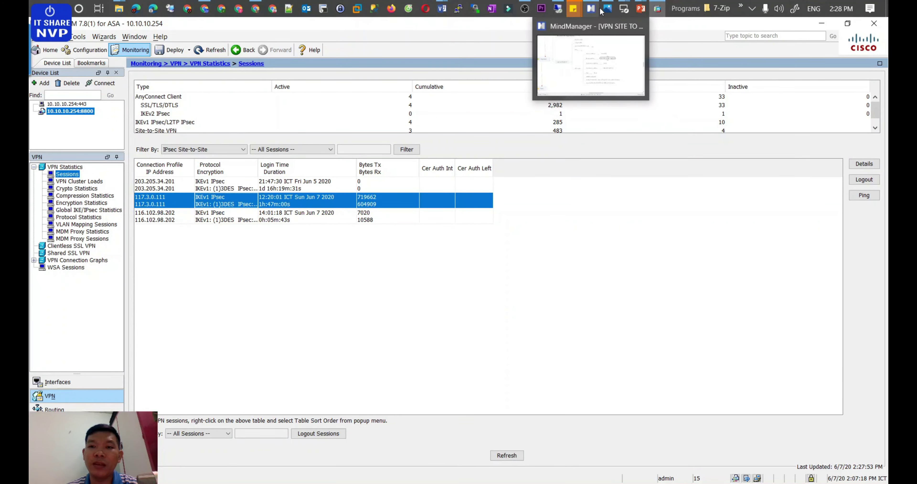
click(592, 9)
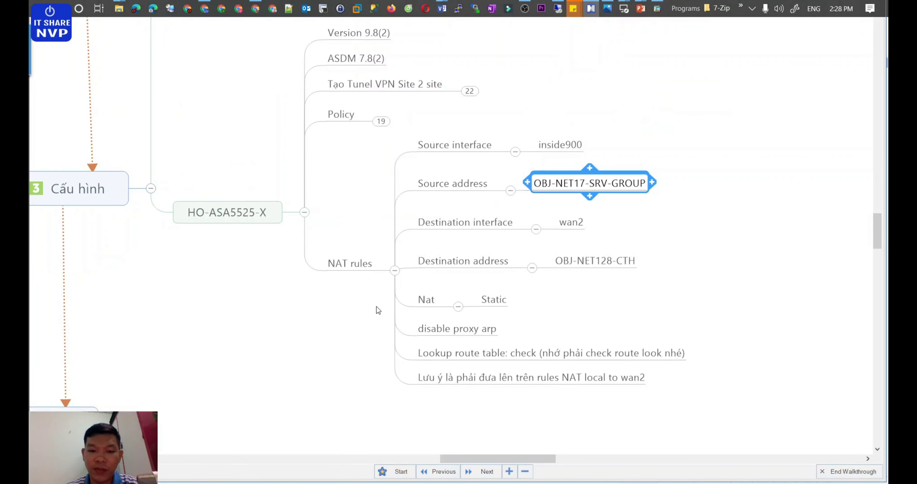
click(395, 273)
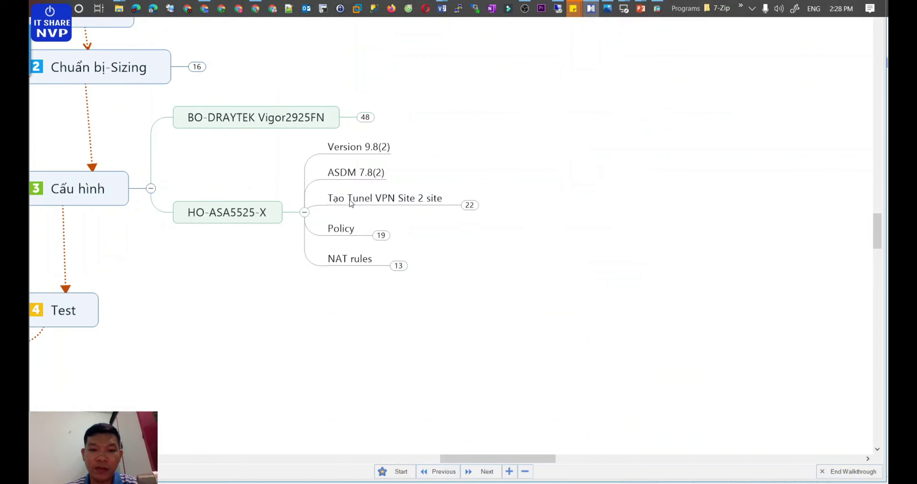
click(303, 212)
click(151, 189)
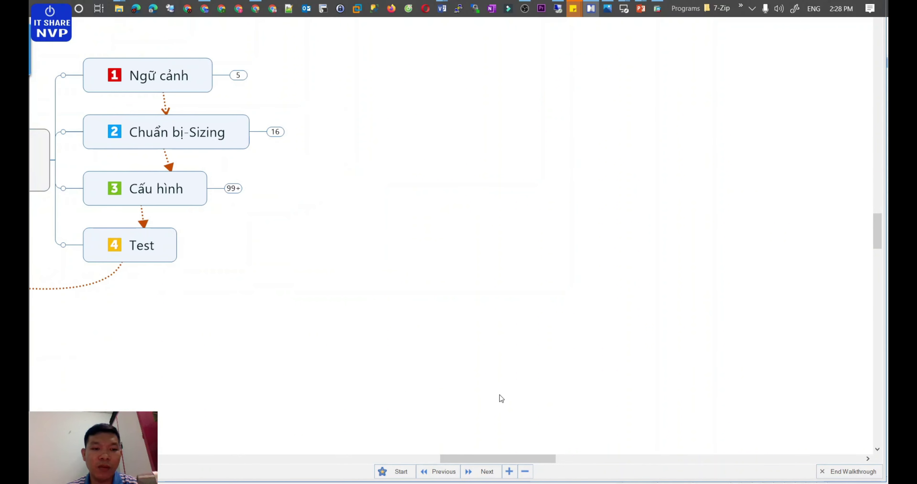
drag(525, 456, 453, 454)
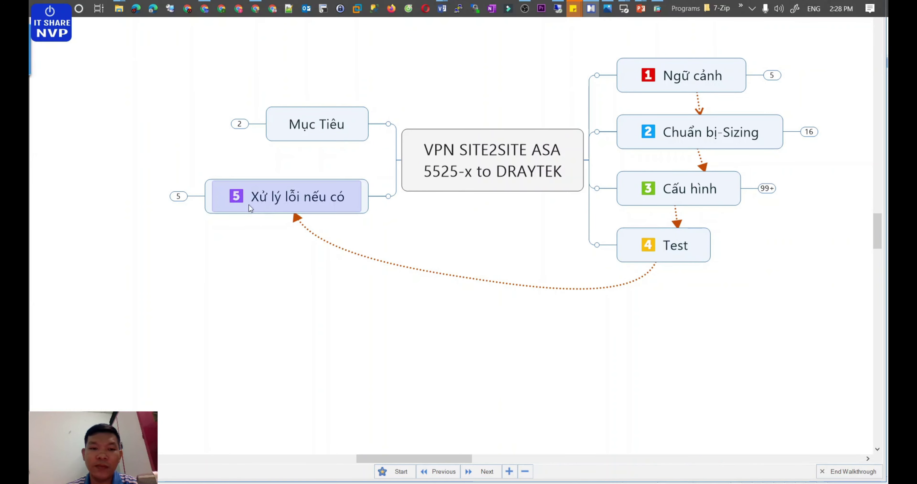
Step: Expand Mục Tiêu, Chuẩn bị-Sizing and Server Test to show 172.16.17.17 and 172.16.128.10
click(239, 123)
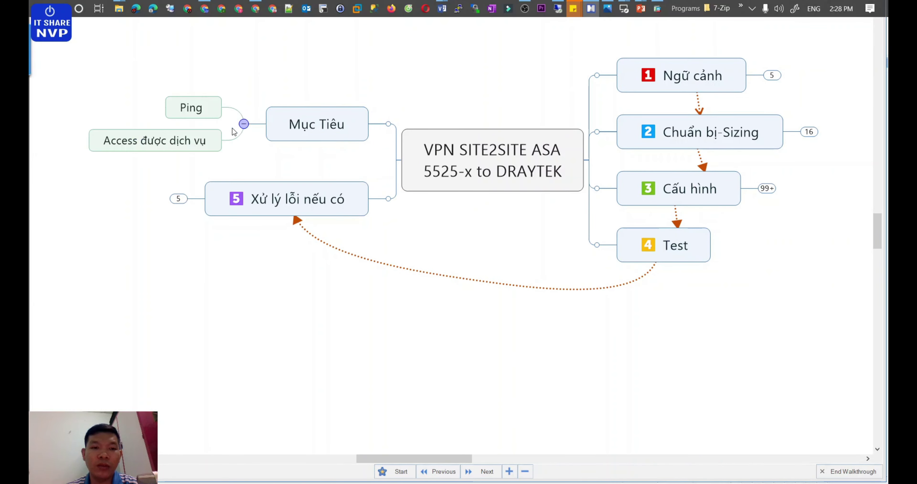
click(191, 198)
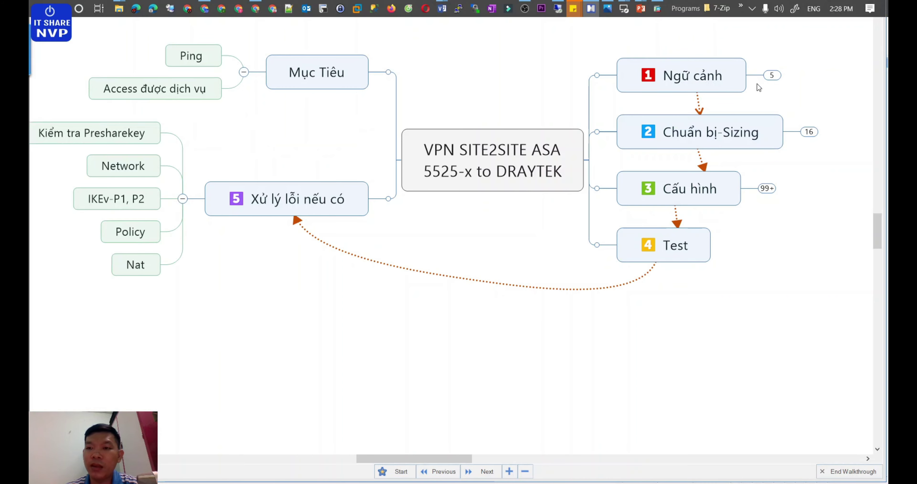
click(772, 75)
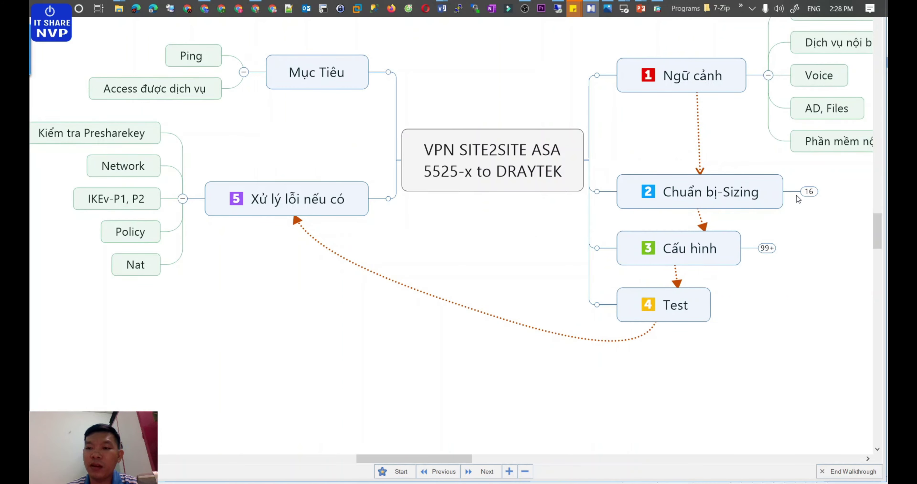
click(768, 75)
click(808, 132)
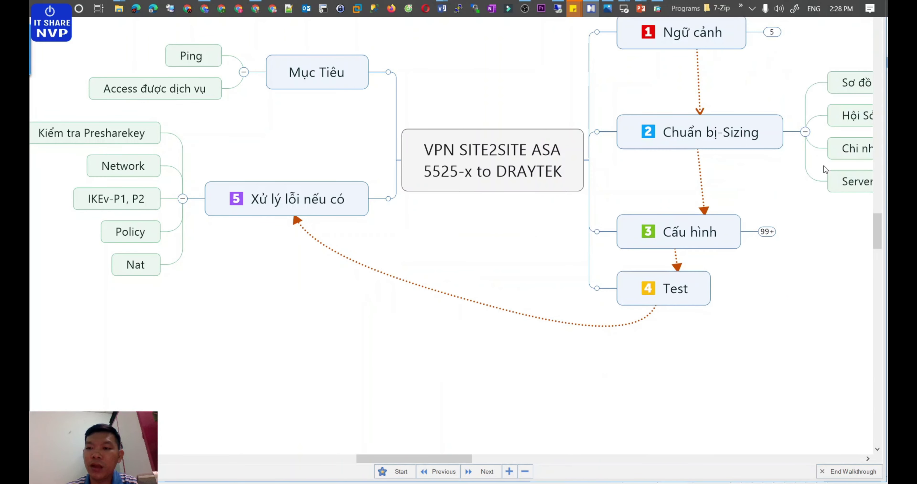
drag(435, 461, 504, 459)
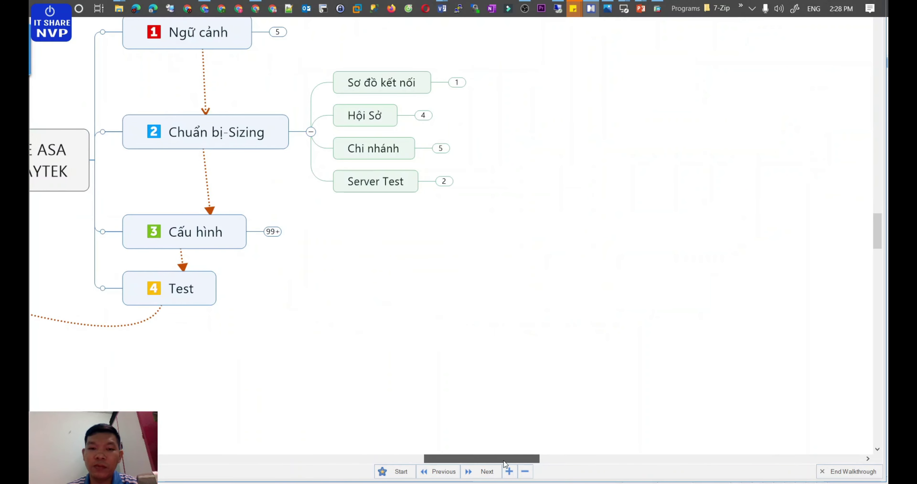
click(448, 185)
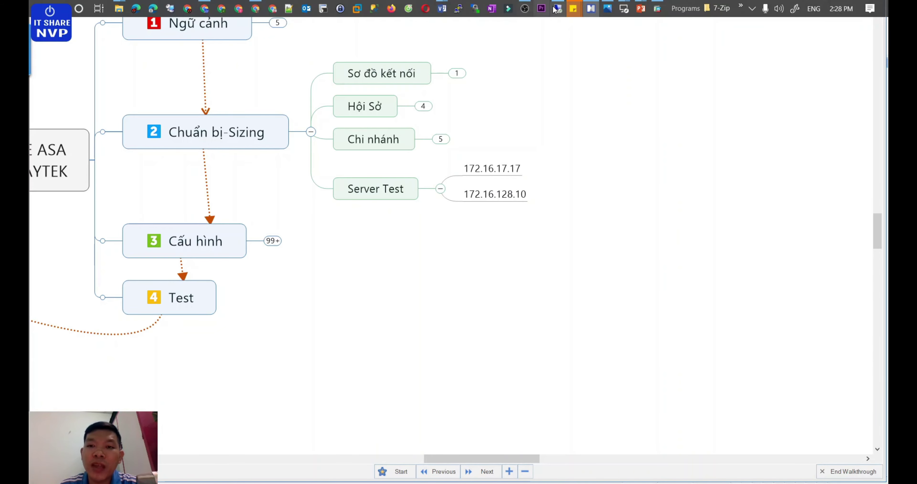
Step: On server 172.16.17.17, stop the old ping, run ipconfig, then run 'ping 172.16.128.10 -t'
click(557, 13)
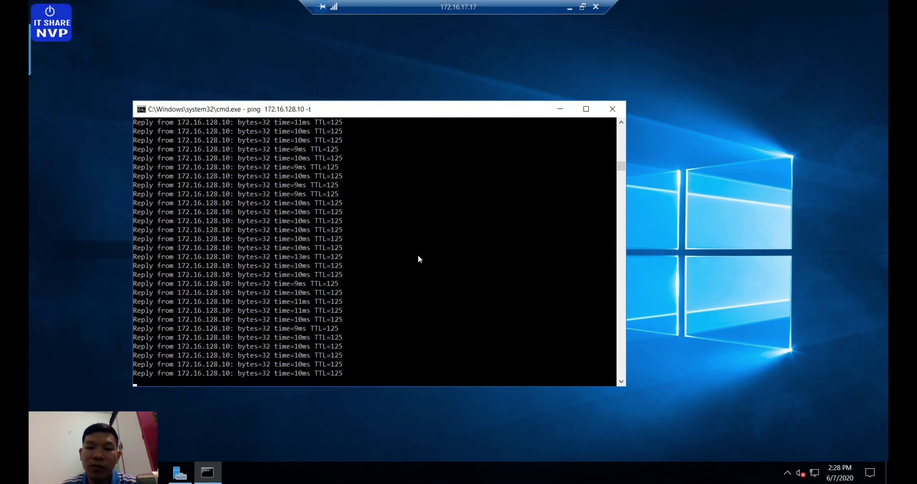
click(409, 255)
key(ctrl+c)
key(ctrl+c)
key(Return)
key(Return)
key(Return)
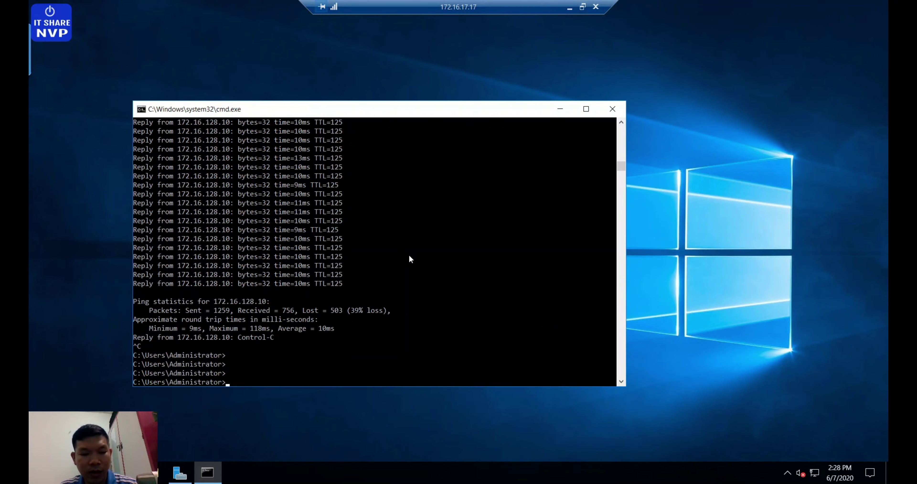
scroll(409, 258, down, 6)
text(ipconfig)
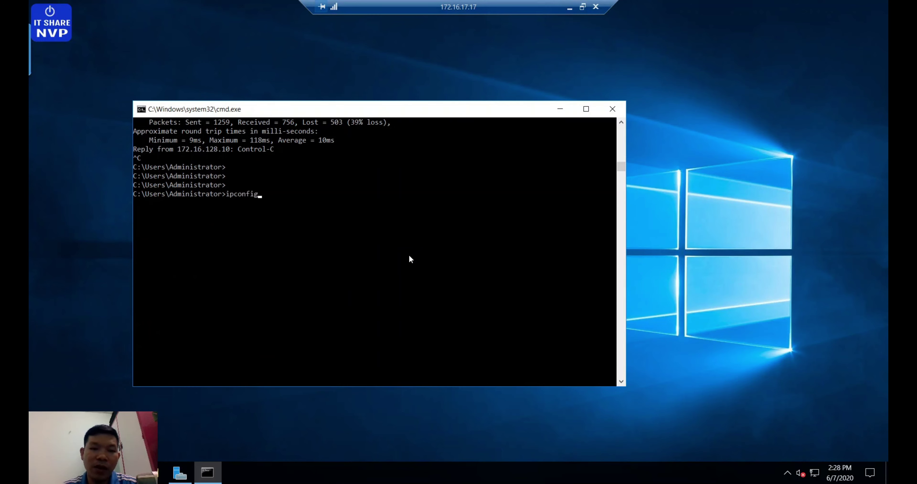
key(Return)
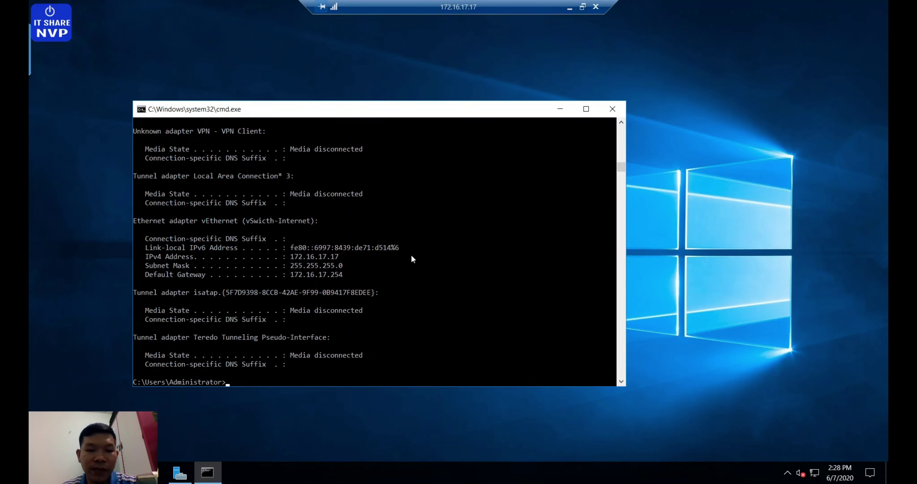
scroll(409, 259, down, 4)
drag(286, 149, 344, 151)
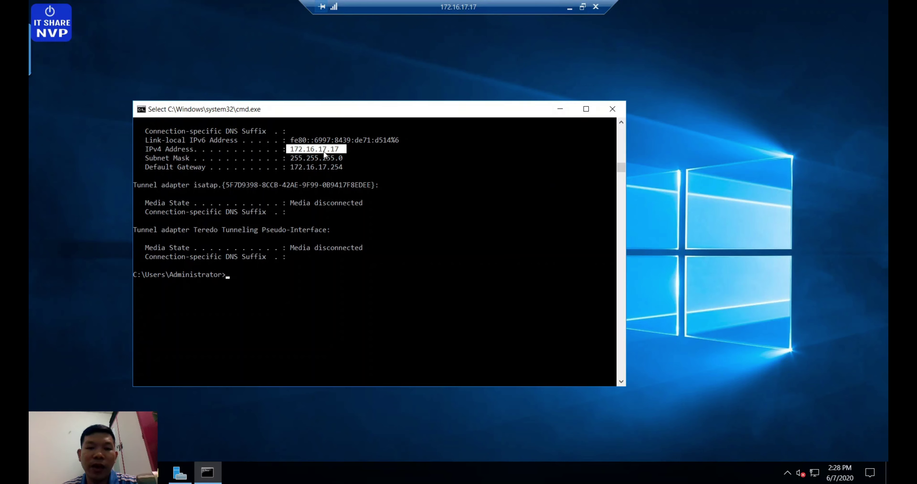
click(404, 229)
text(ping 172.)
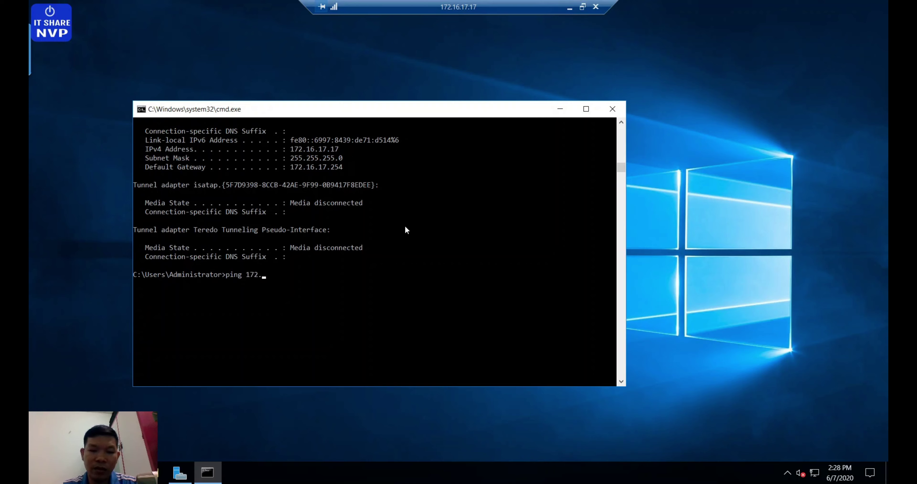
text(16.128.10)
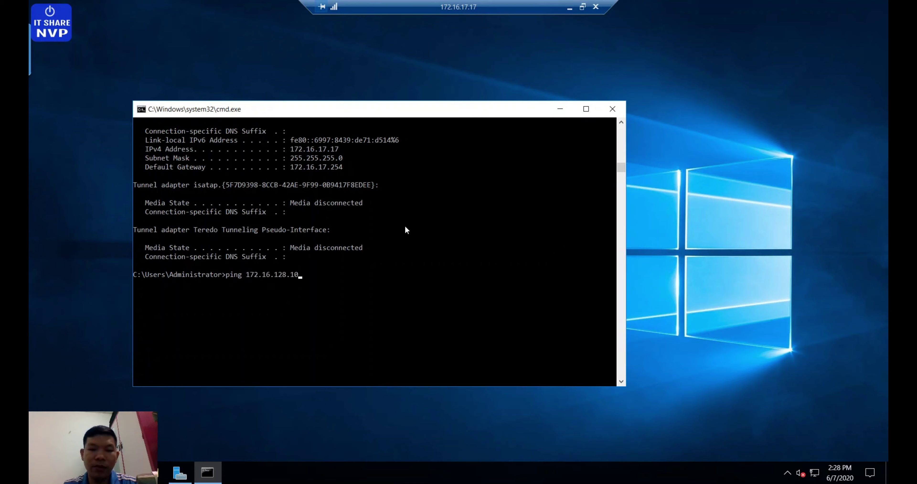
text( -t)
key(Return)
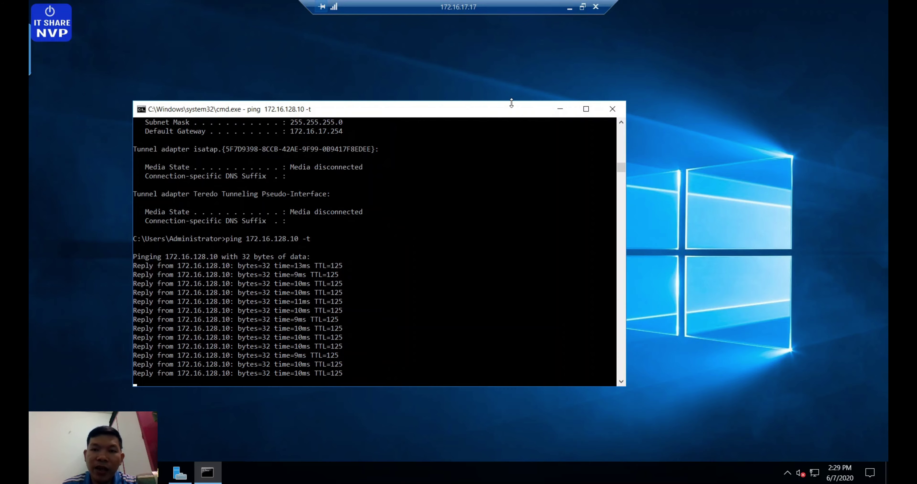
Step: Bring the RDP-CN remote session up full screen and stop the running ping to 172.16.17.17
click(569, 8)
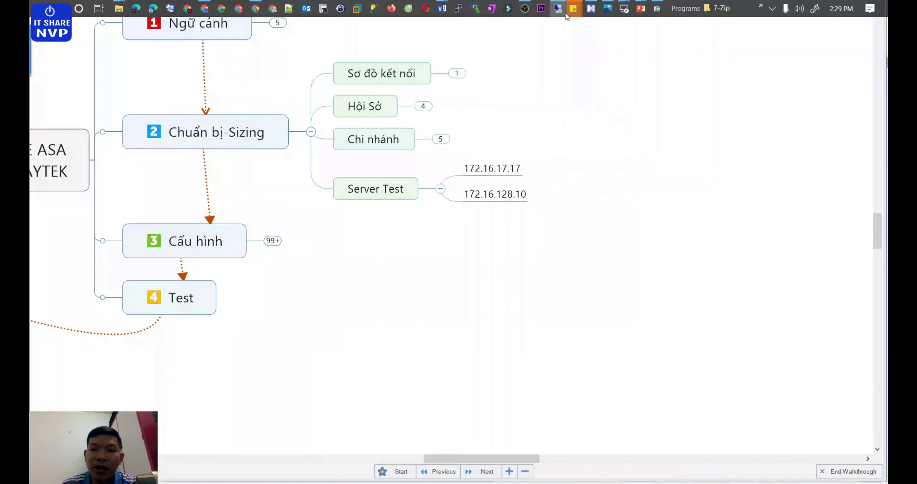
mouse_move(627, 16)
click(678, 57)
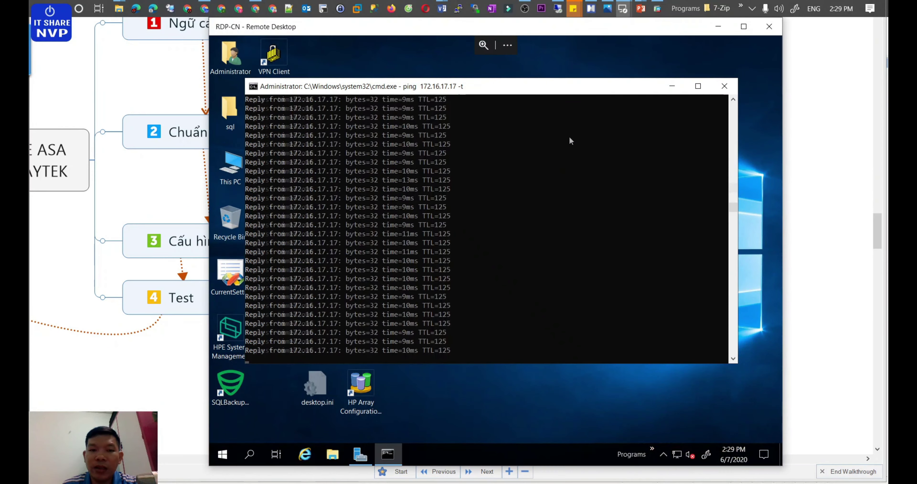
click(744, 26)
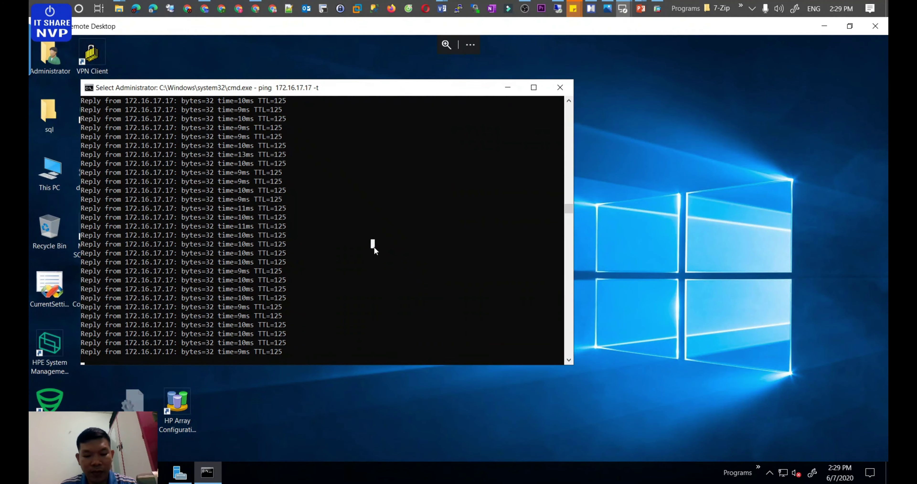
key(ctrl+c)
Step: Clear the console and run ipconfig, confirming address 172.16.128.10 with gateway 172.16.128.254
text(cls)
key(Return)
text(ipcnfi)
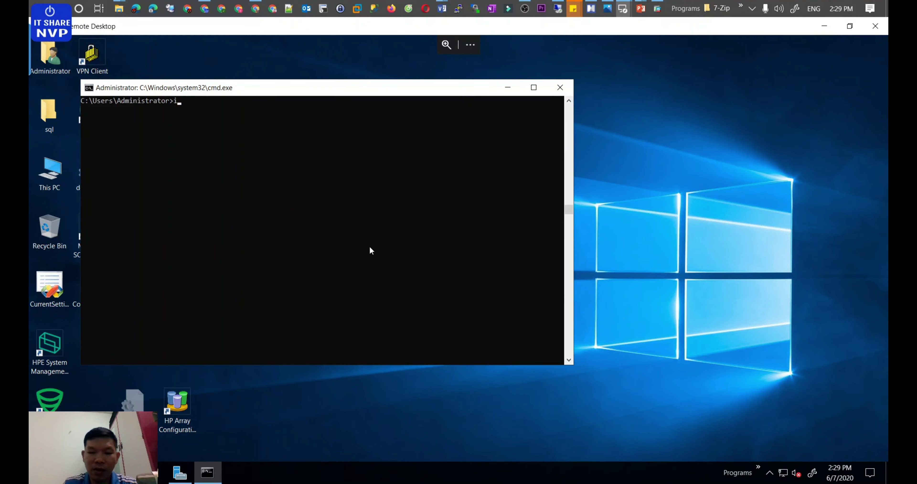
key(BackSpace)
key(BackSpace)
key(BackSpace)
key(BackSpace)
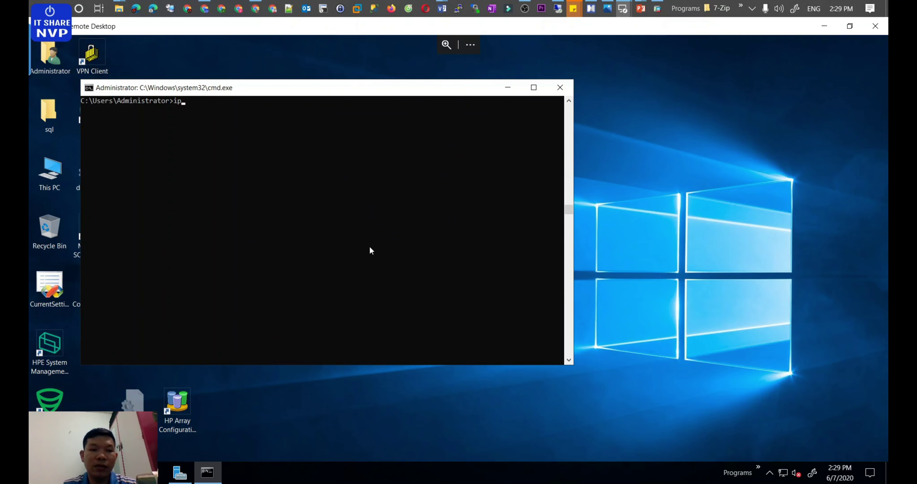
text(config)
key(Return)
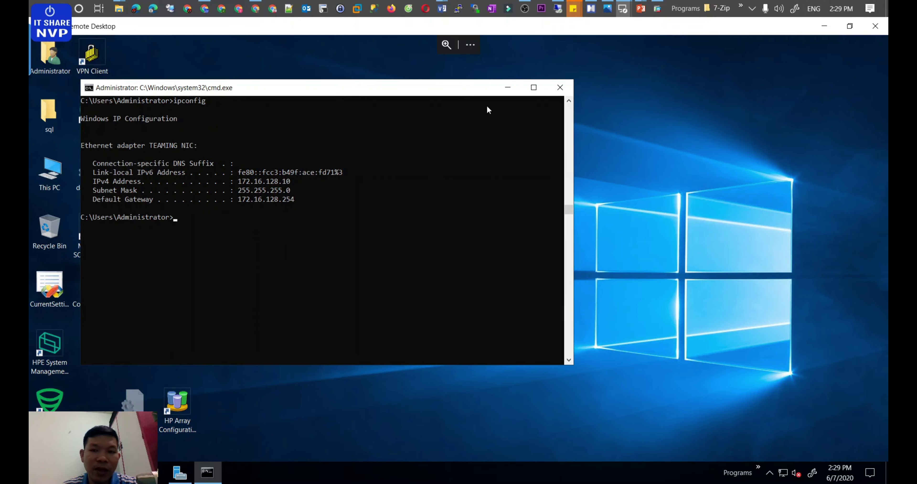
click(532, 87)
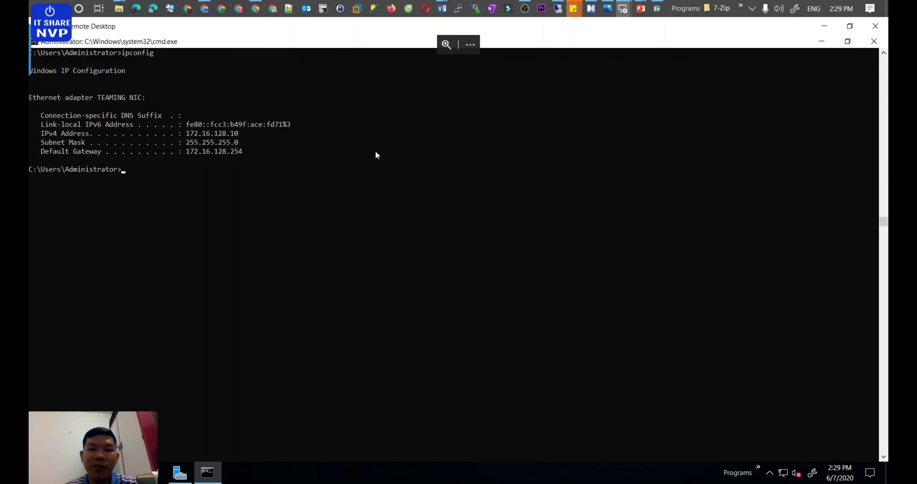
Step: On RDP-CN, run a continuous ping to 172.16.17.17 with 'ping 172.16.17.17 -t'
click(589, 10)
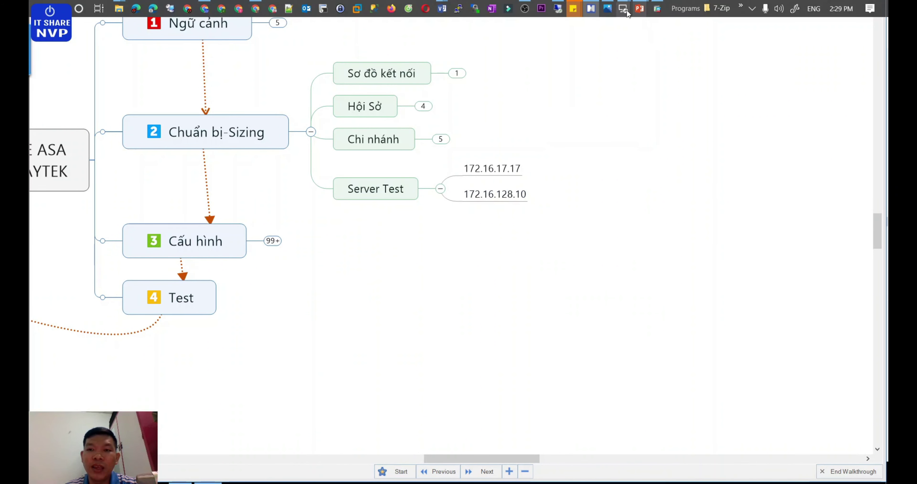
mouse_move(622, 9)
click(566, 61)
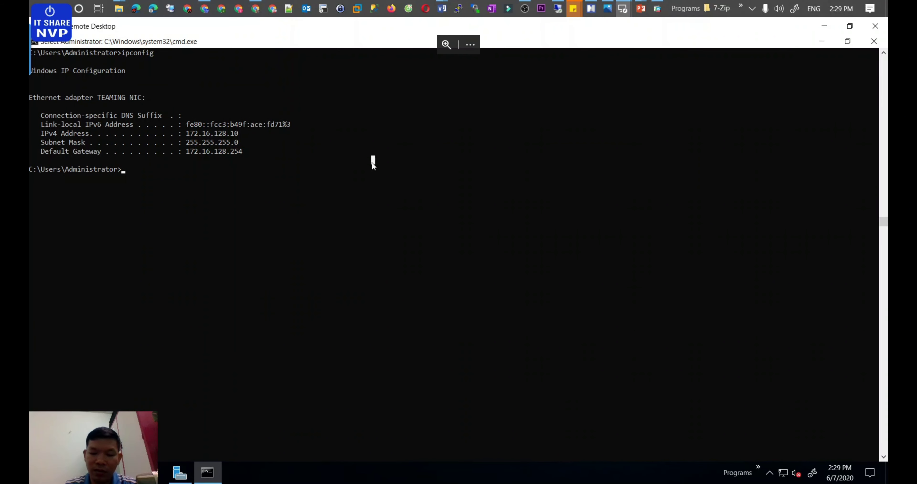
text(ping 172)
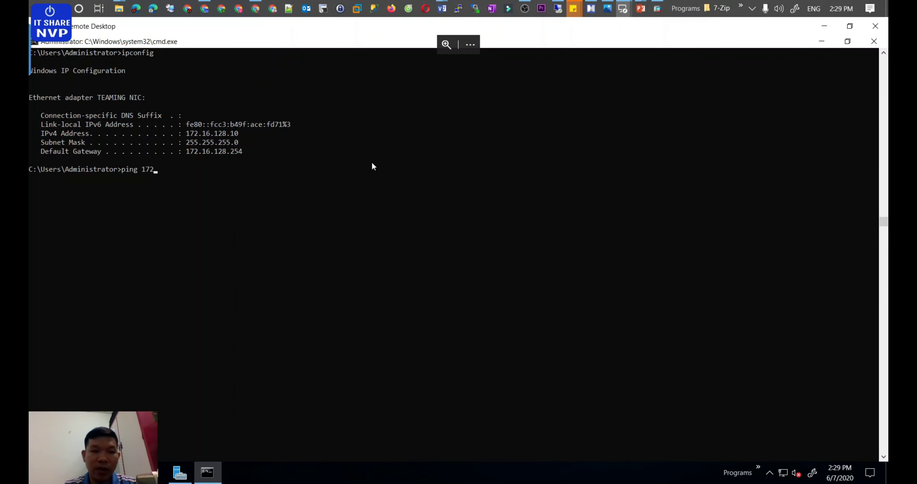
text(.16.17.17 -t)
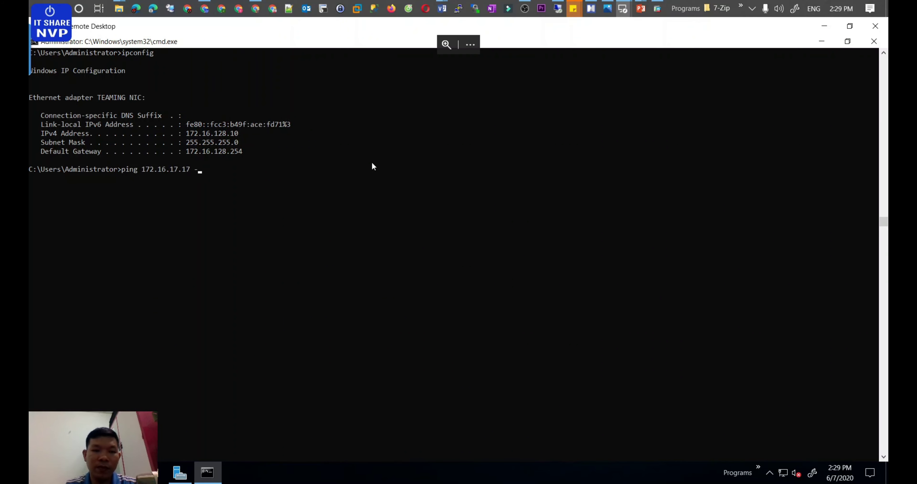
key(Return)
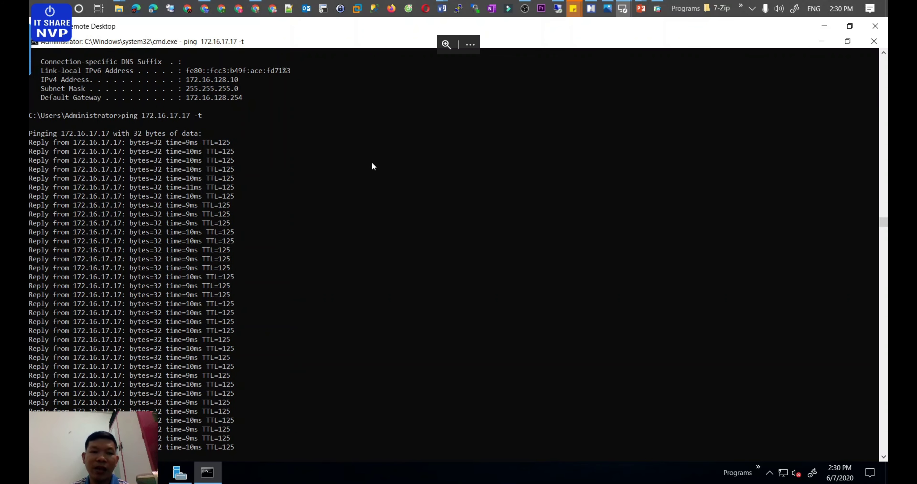
Step: Pause the ping output once replies are steady and return to the MindManager map's left branches
click(425, 182)
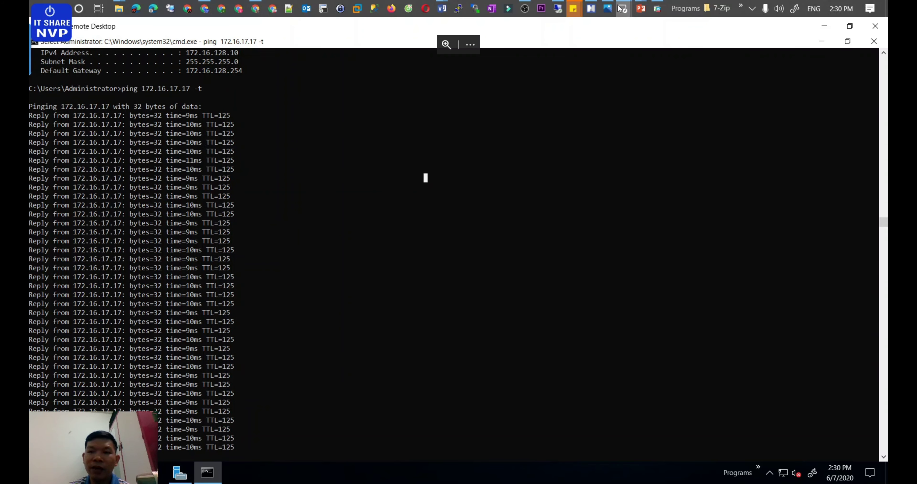
click(597, 11)
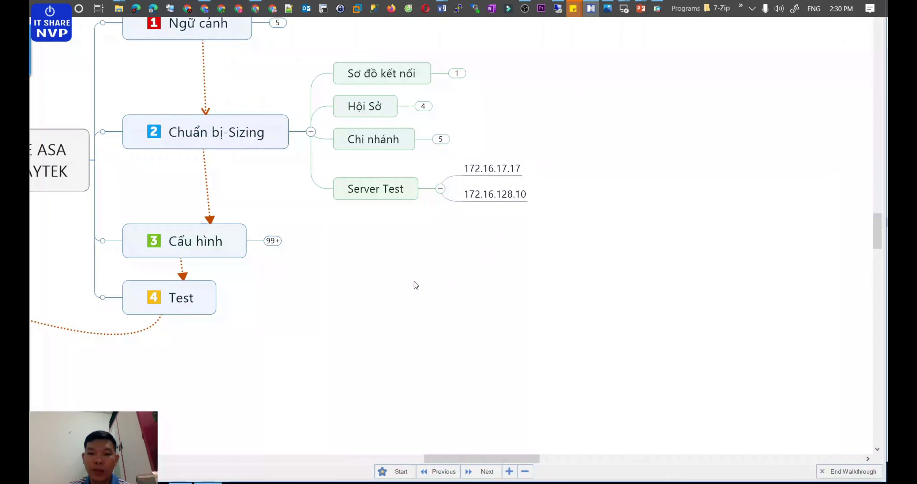
click(414, 461)
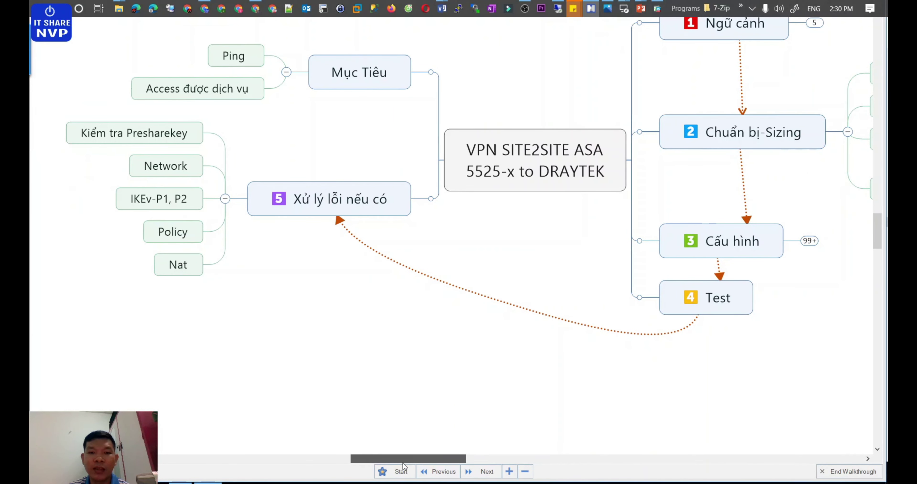